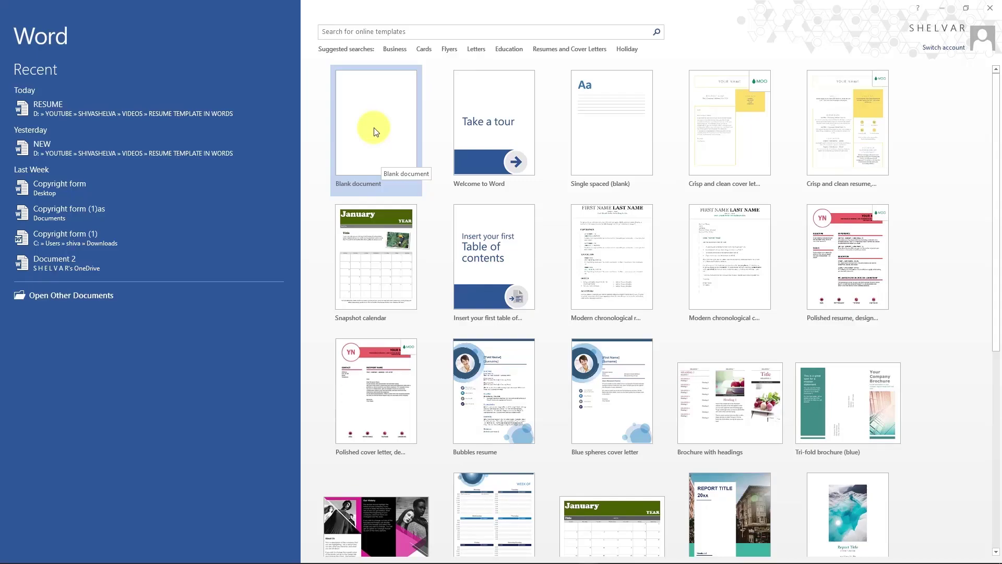
- Create a new blank document and look over the Layout paper size and orientation options
left_click(373, 131)
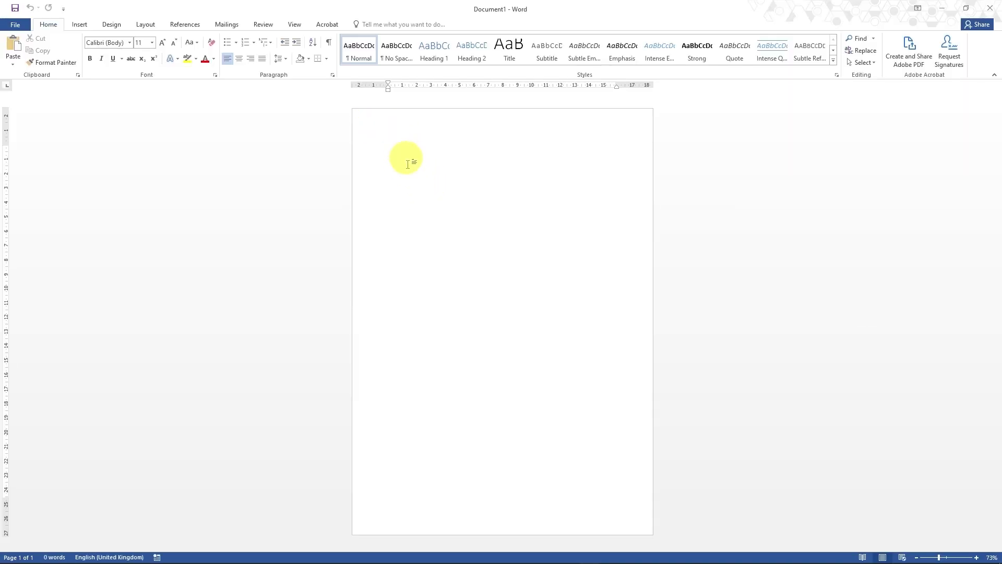
left_click(147, 25)
left_click(72, 53)
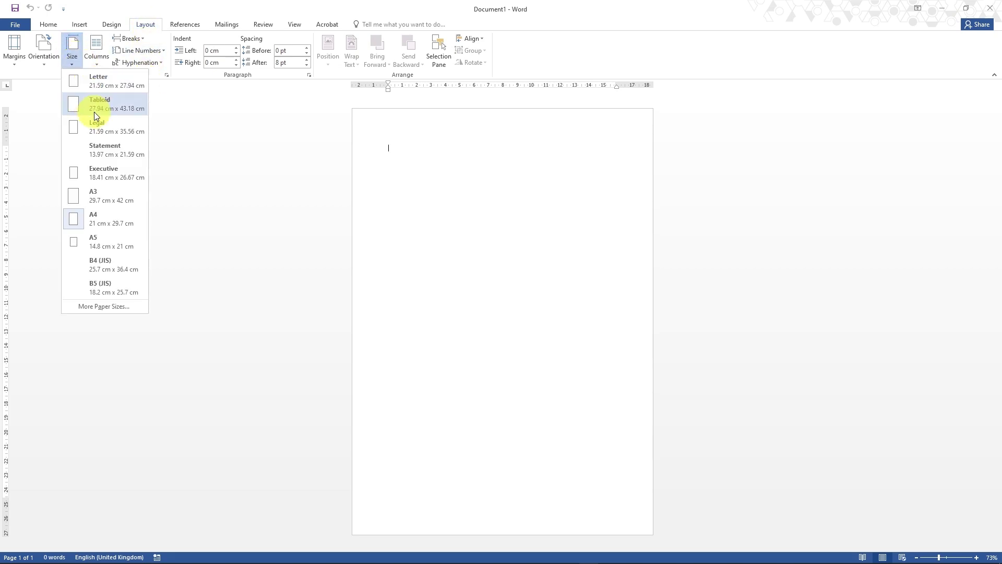
left_click(43, 58)
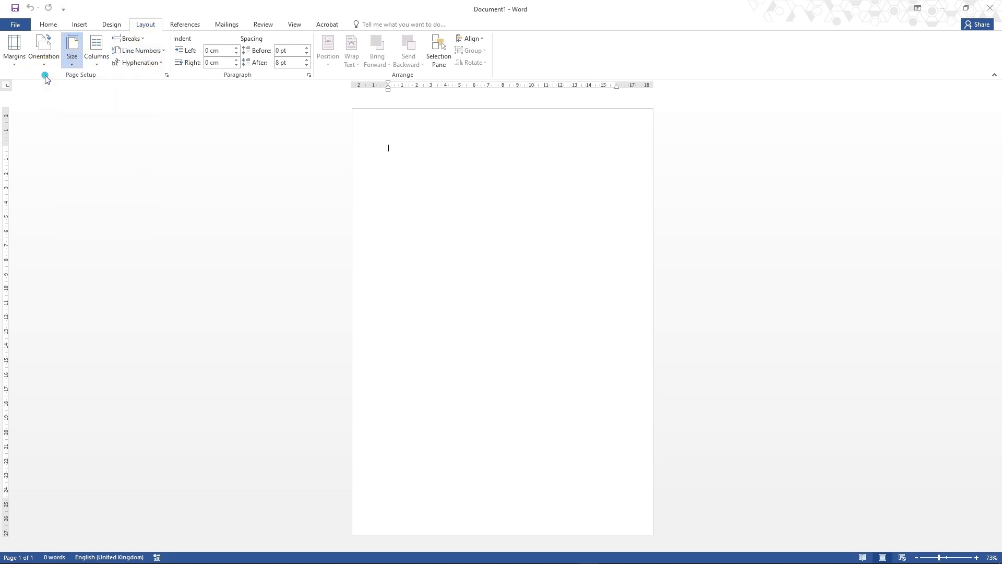
left_click(45, 60)
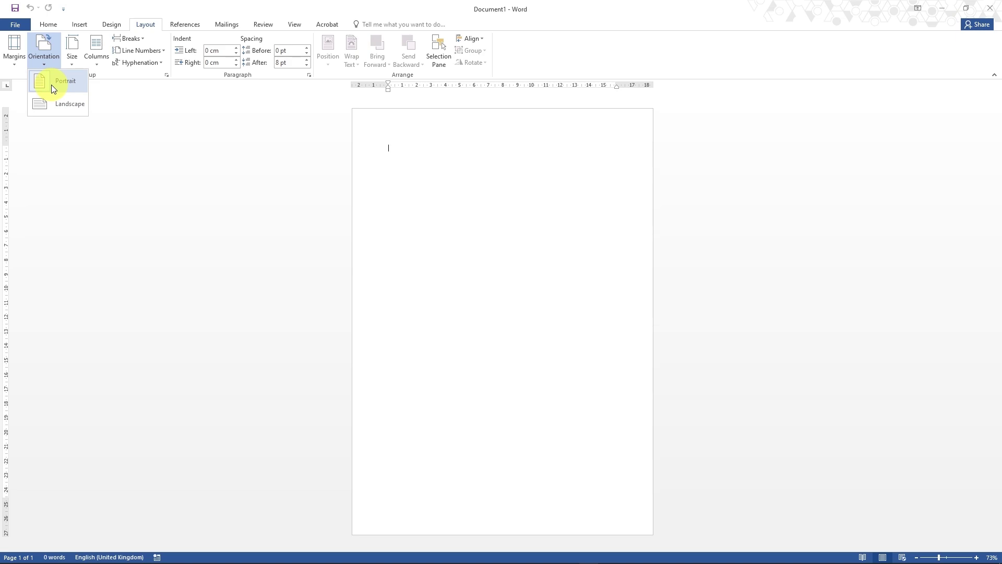
- Set custom page margins to 0 on top, bottom, left and right
left_click(16, 58)
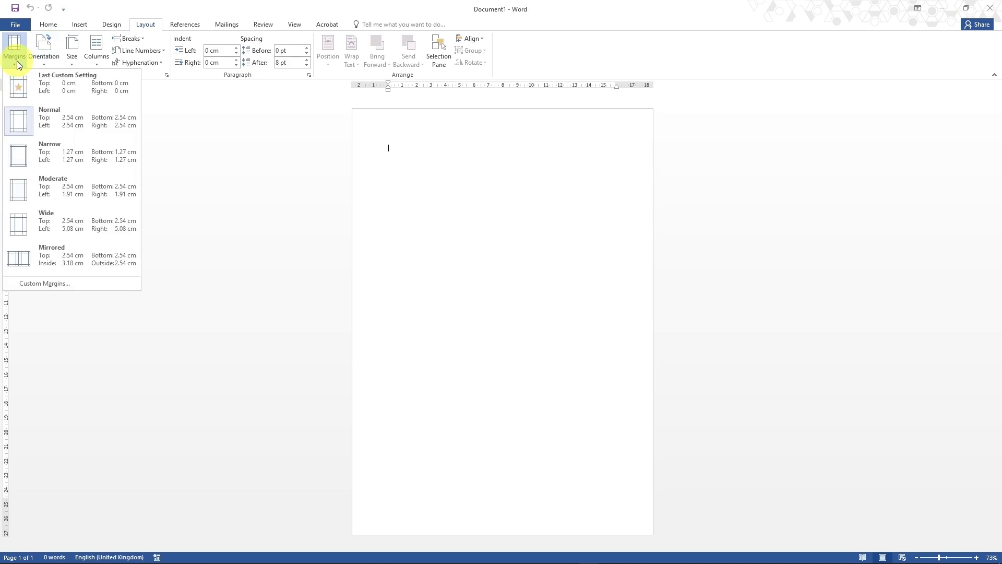
left_click(38, 283)
type("0")
key("Tab")
type("0")
key("Tab")
type("0")
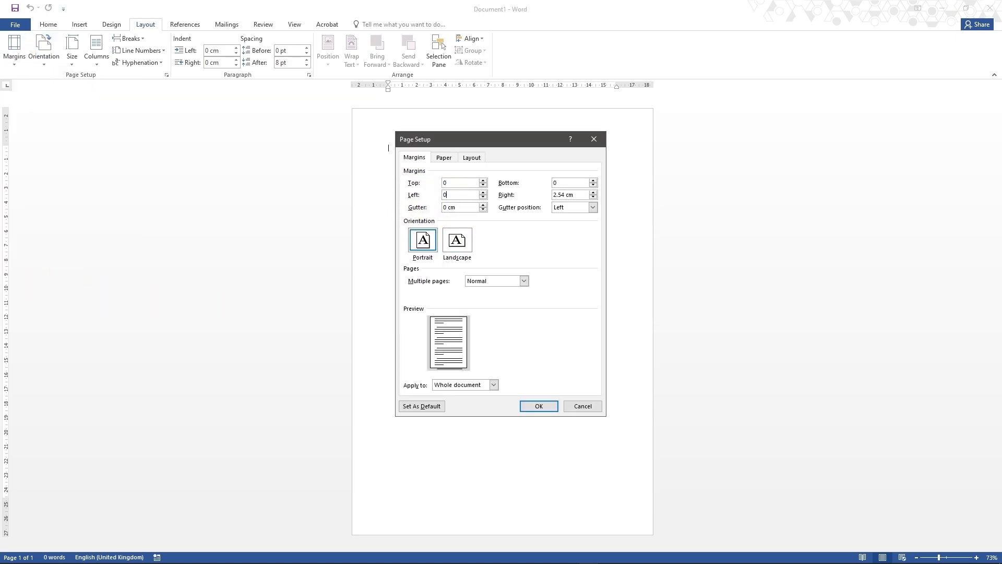
key("Tab")
type("0")
left_click(539, 406)
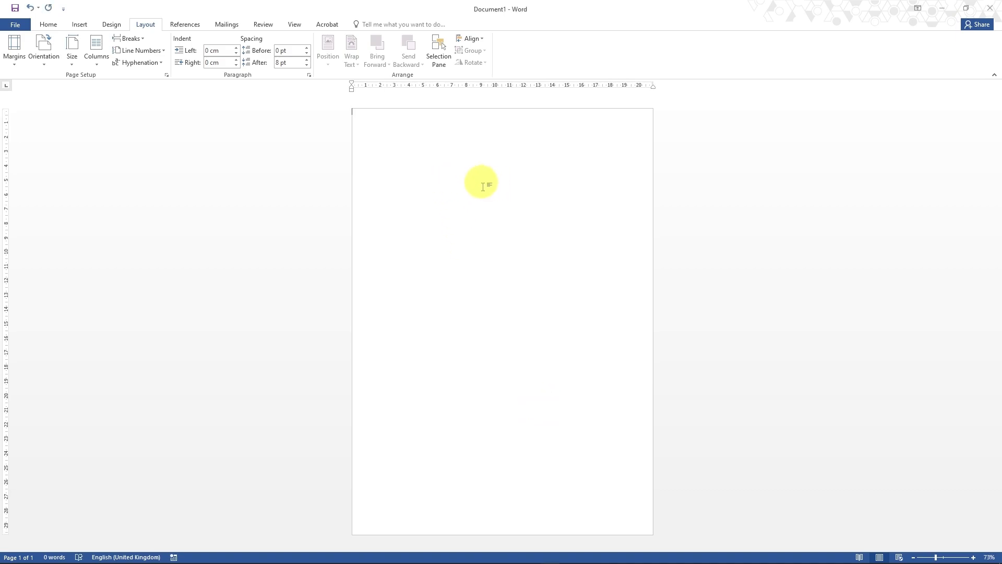
- Draw a tall rectangle down the left edge of the page
left_click(79, 24)
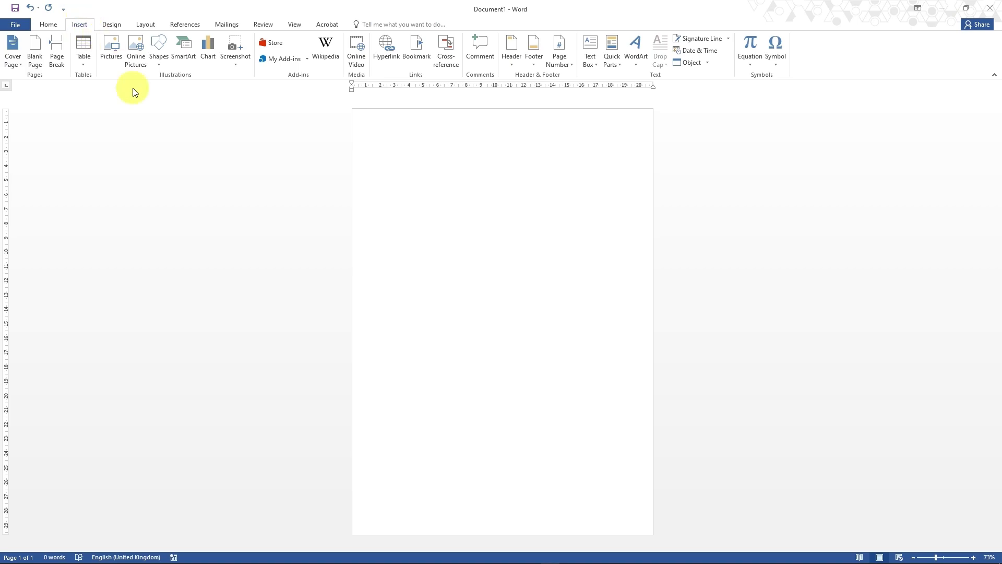
left_click(159, 50)
left_click(194, 88)
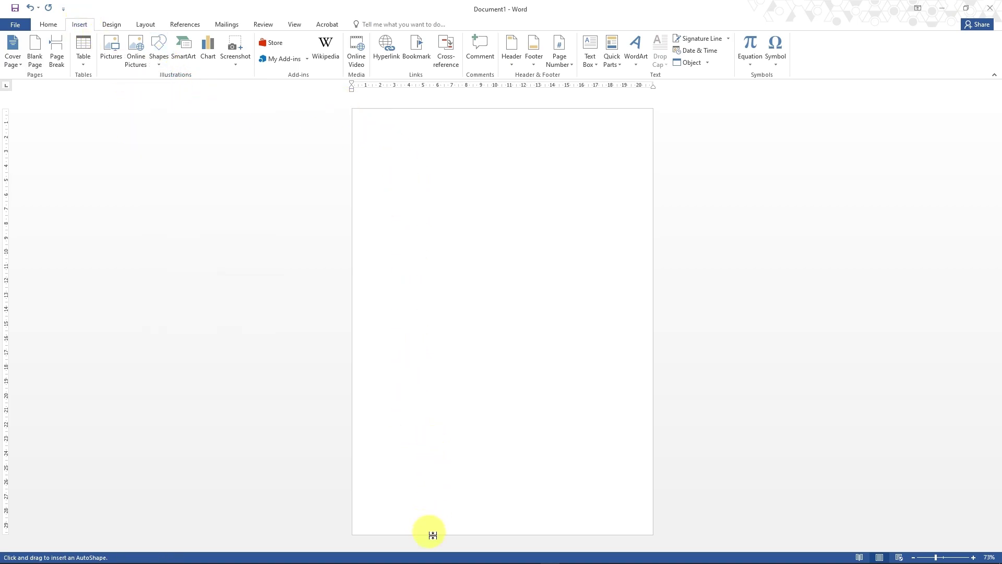
left_click_drag(432, 535, 349, 108)
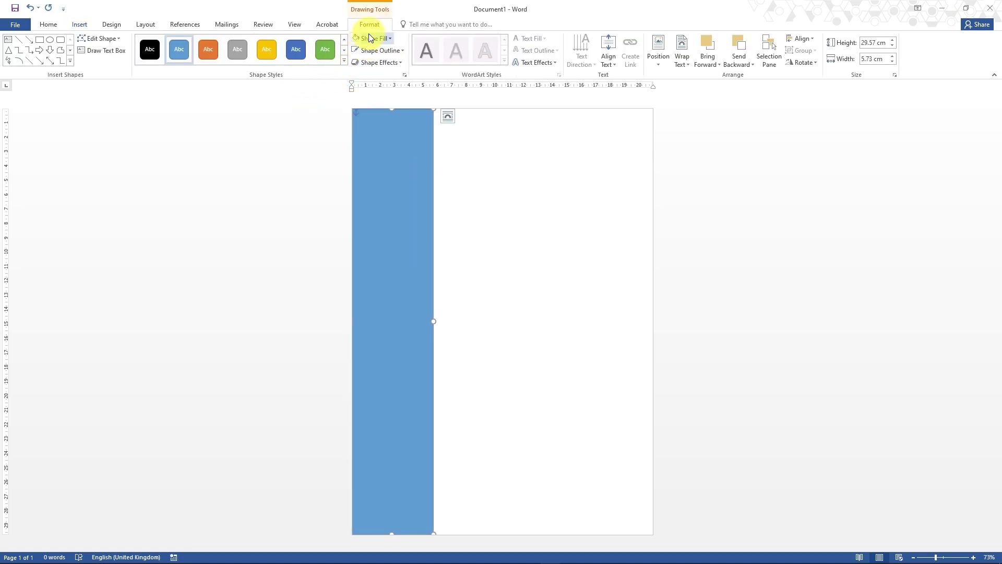
- Fill the strip Blue Lighter 80%, remove its outline, and widen it slightly
left_click(375, 38)
left_click(391, 71)
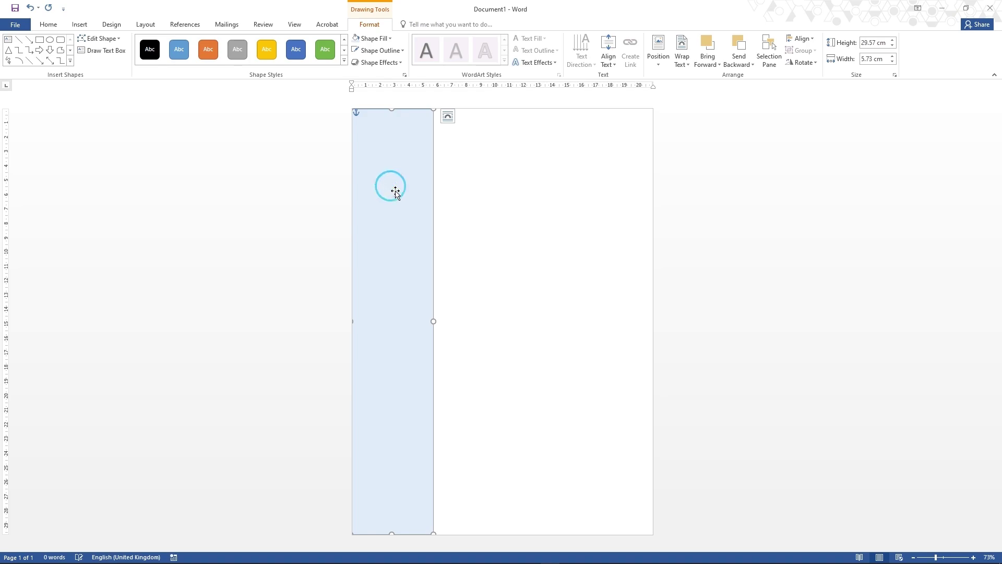
left_click(383, 51)
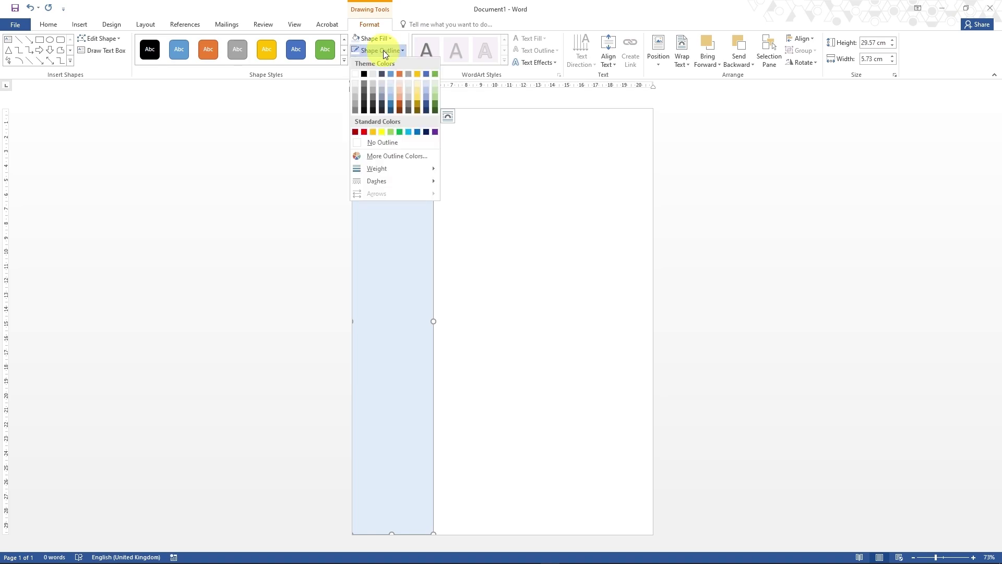
left_click(398, 142)
left_click_drag(434, 318, 453, 318)
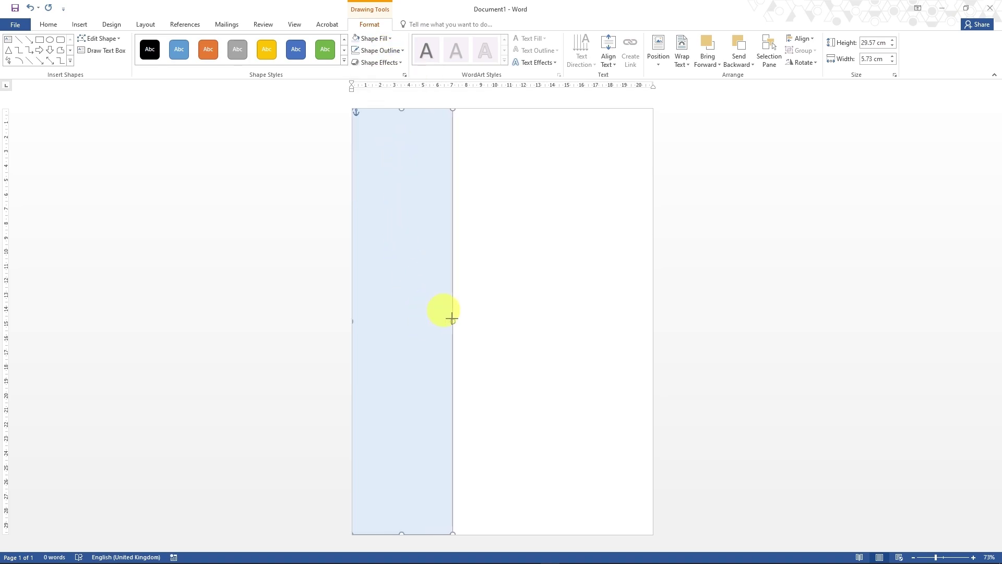
left_click(476, 156)
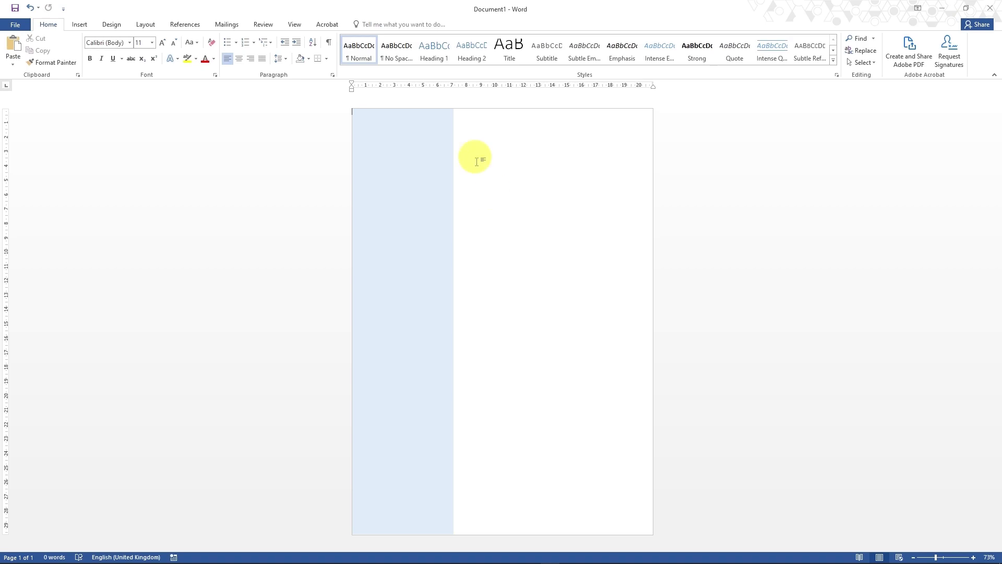
left_click(79, 25)
- Draw a rectangle and stretch it edge to edge across the top of the page
left_click(159, 50)
left_click(187, 87)
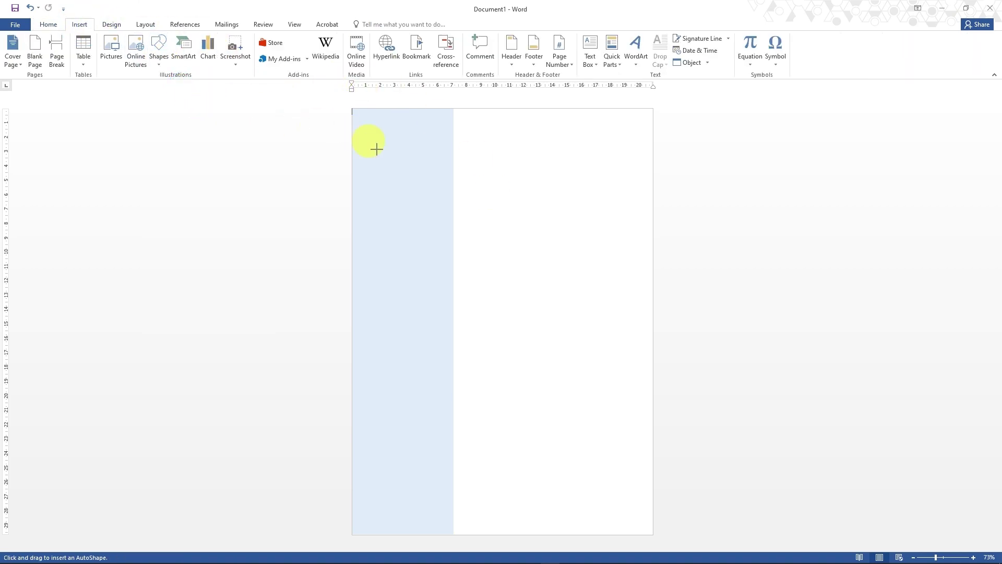
mouse_move(486, 110)
left_mouse_down()
mouse_move(604, 169)
mouse_move(652, 167)
left_mouse_up()
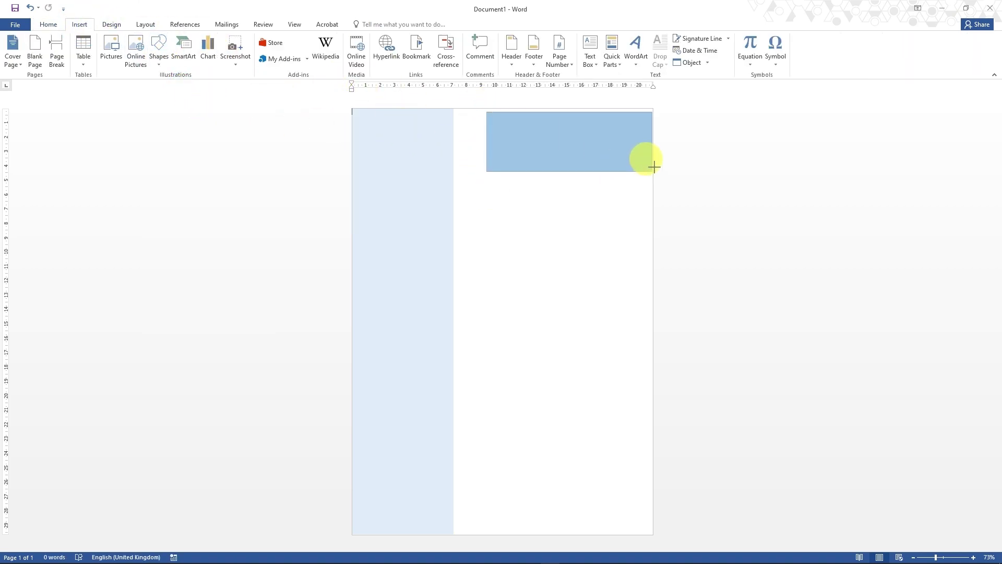
left_click_drag(488, 140, 356, 144)
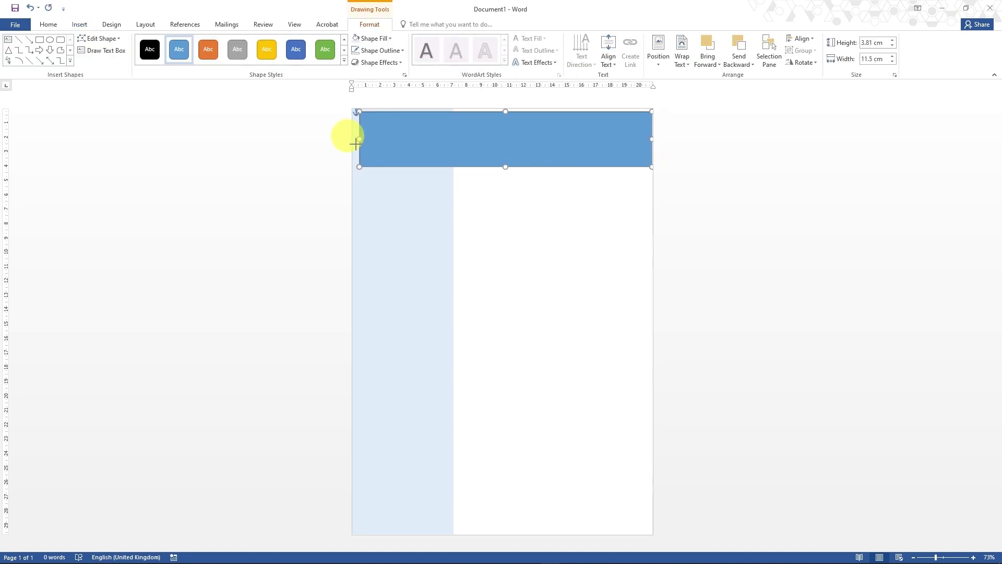
left_click_drag(501, 111, 500, 108)
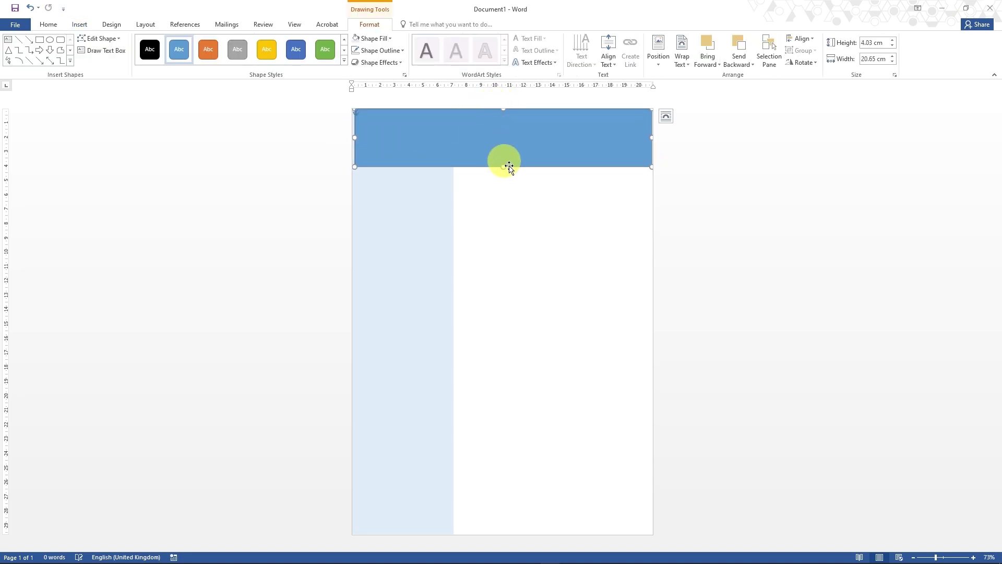
left_click_drag(355, 137, 341, 129)
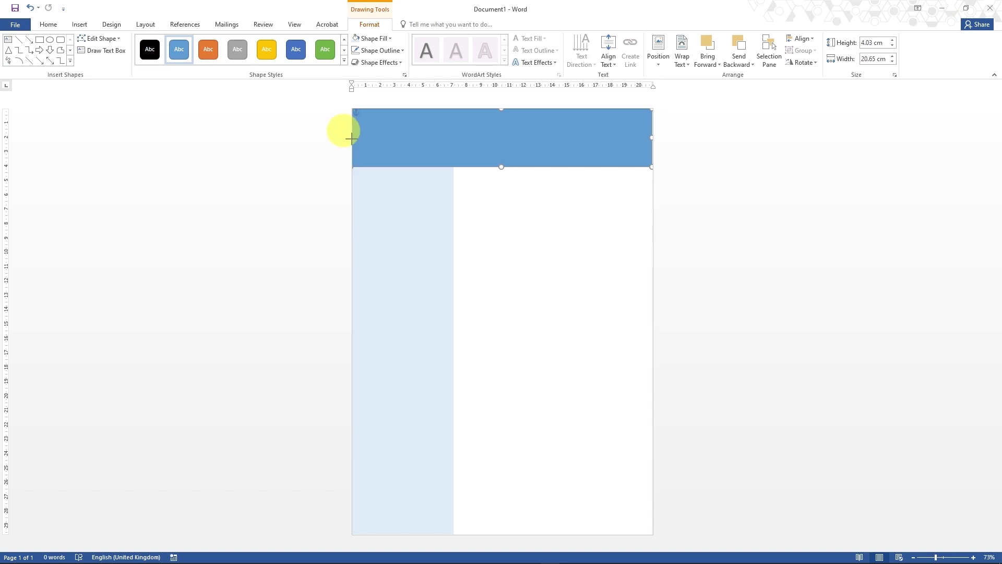
left_click(457, 137)
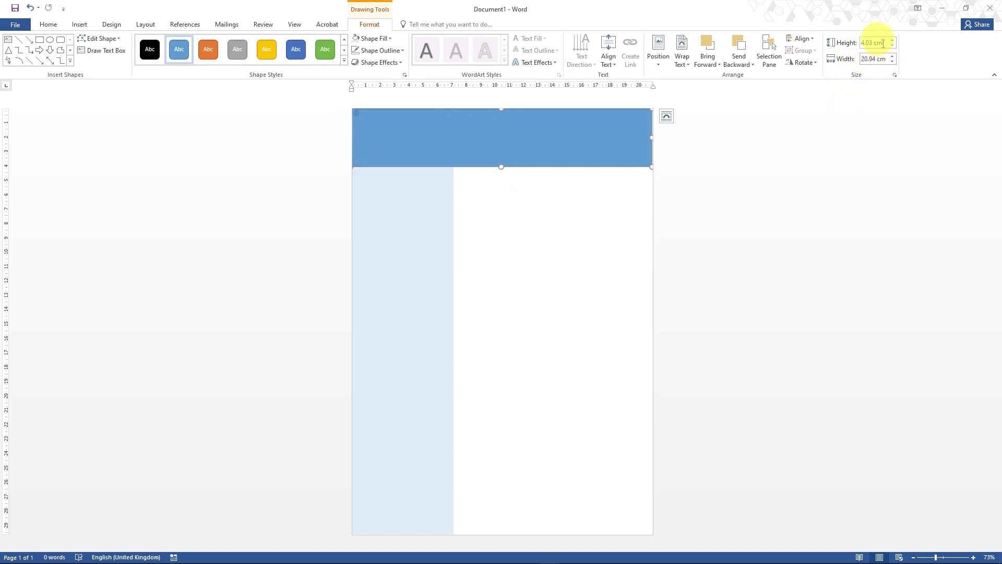
- Fill the header band with dark navy
left_click(374, 39)
left_click(427, 100)
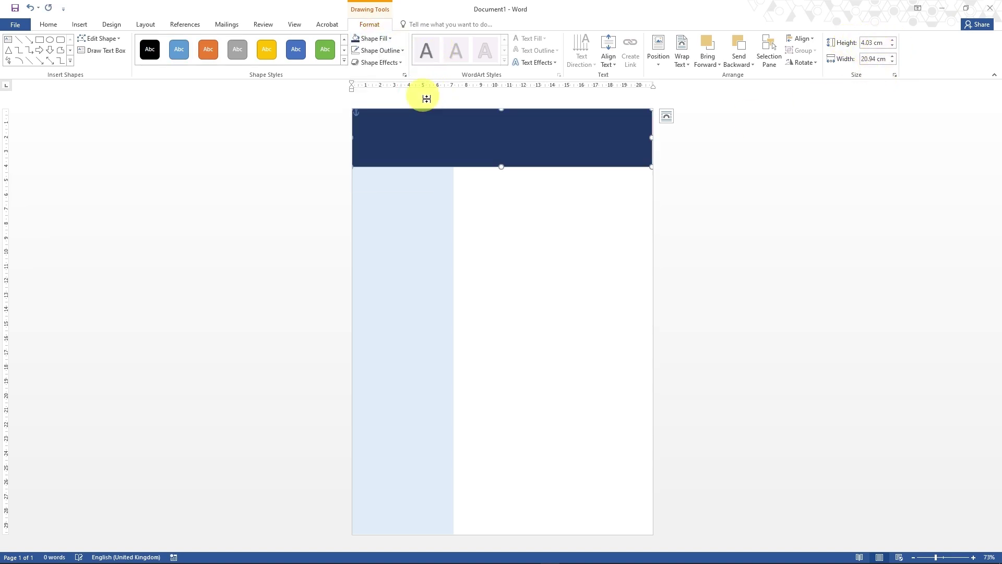
left_click(486, 209)
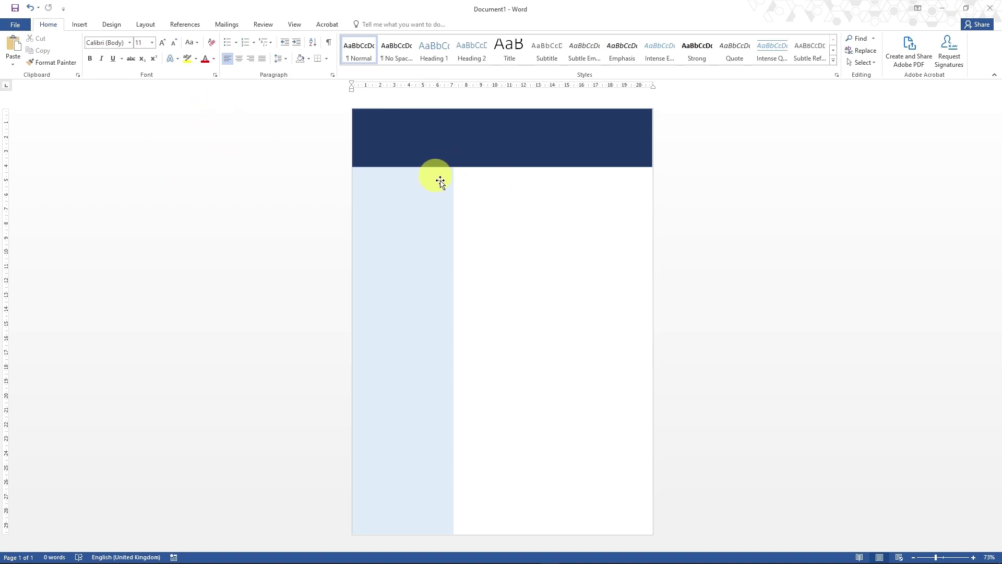
- Draw a photo placeholder rectangle overlapping the navy header and the sidebar
left_click(80, 25)
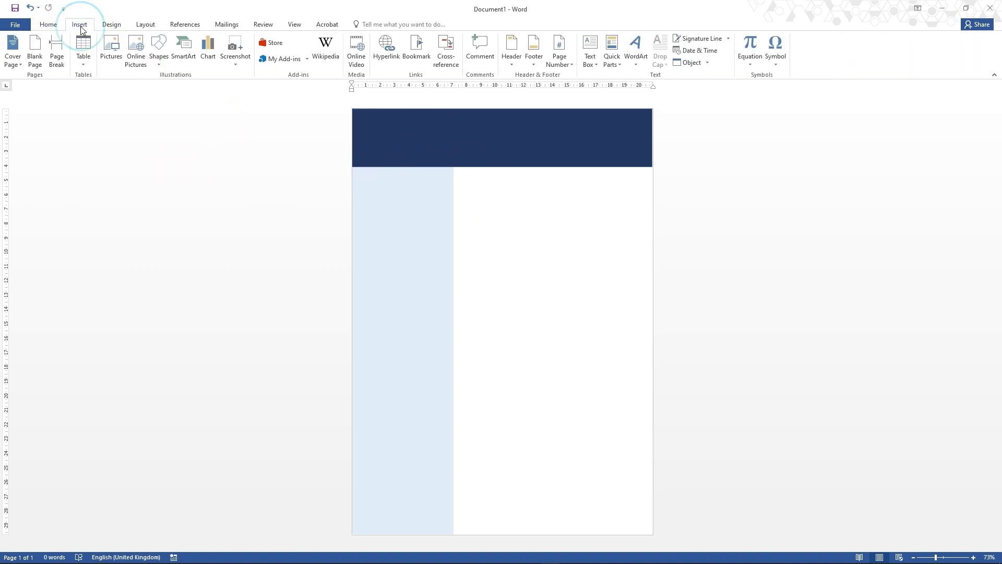
left_click(159, 57)
left_click(185, 88)
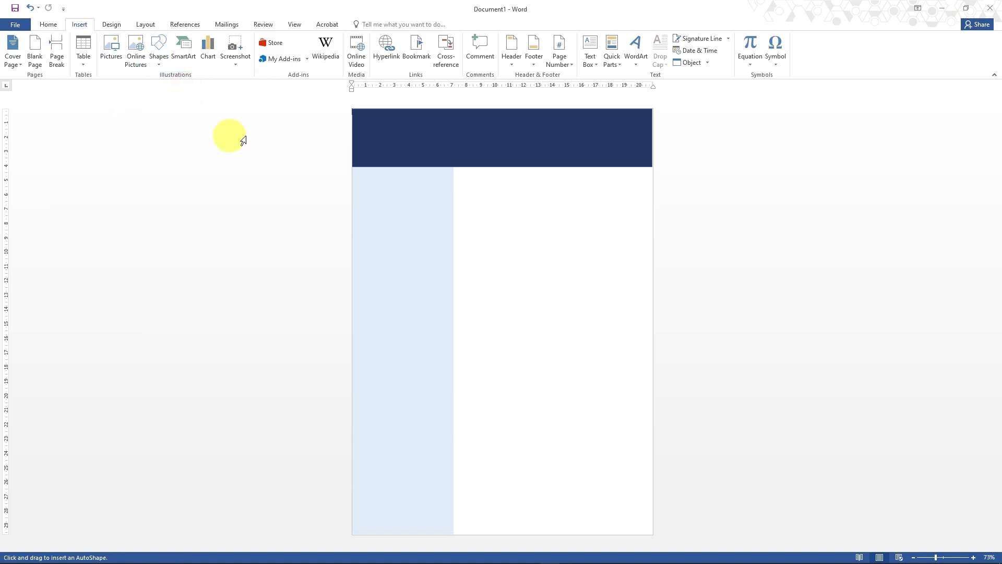
mouse_move(374, 127)
left_mouse_down()
mouse_move(409, 206)
mouse_move(433, 208)
left_mouse_up()
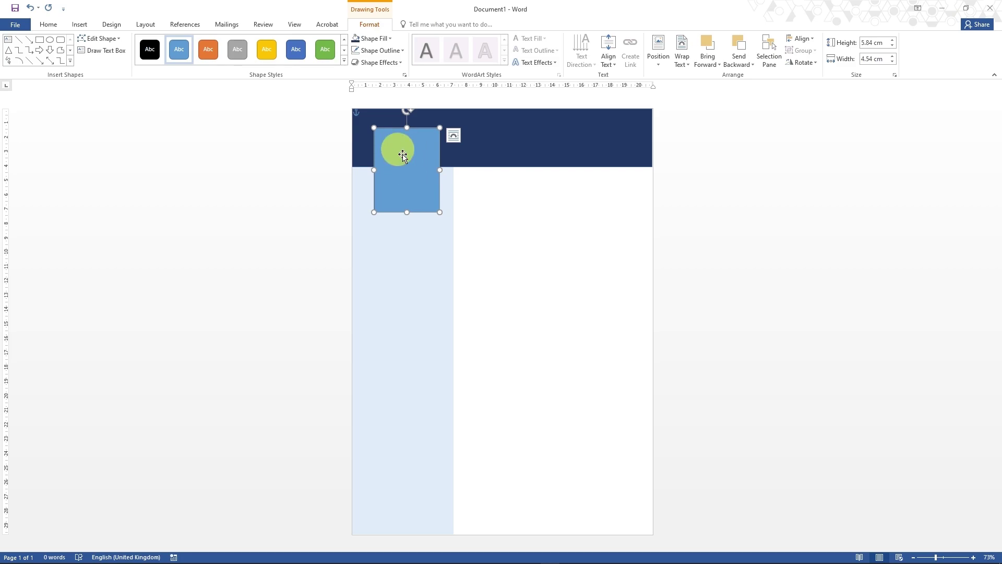
left_click_drag(402, 154, 404, 157)
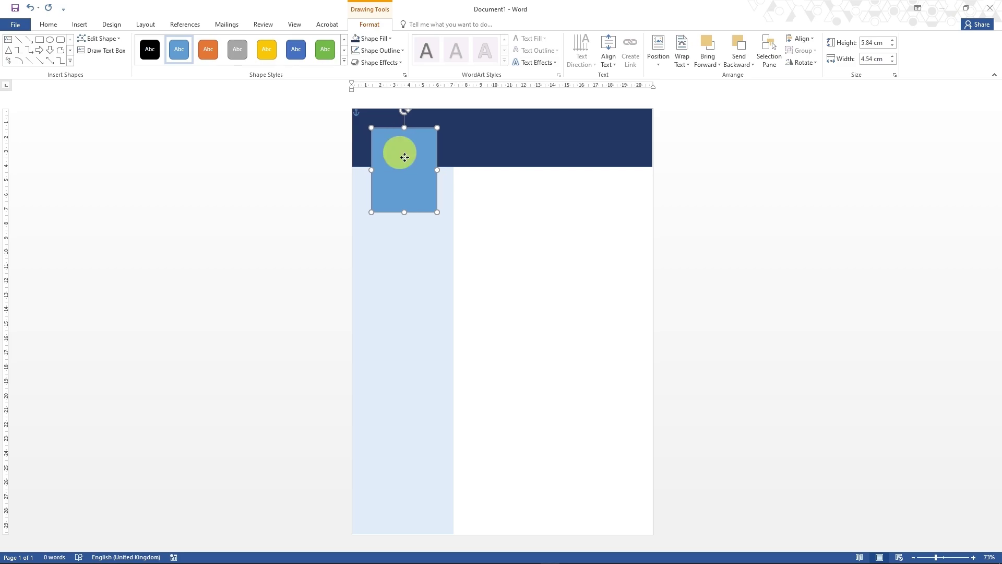
left_click(476, 220)
- Align Center the placeholder with the sidebar so it sits centred in the column
left_click(396, 175)
left_click(399, 248, "shift")
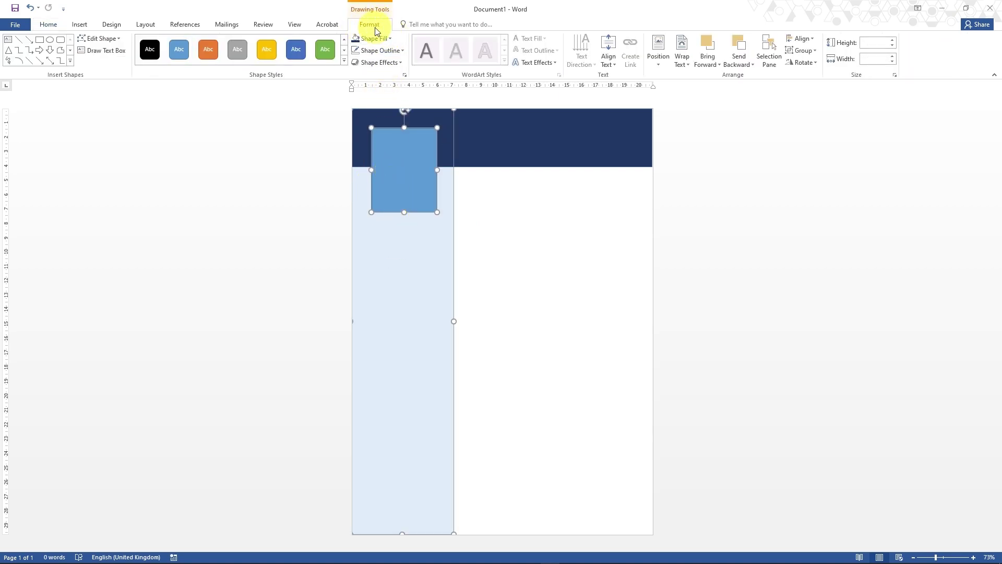
left_click(801, 39)
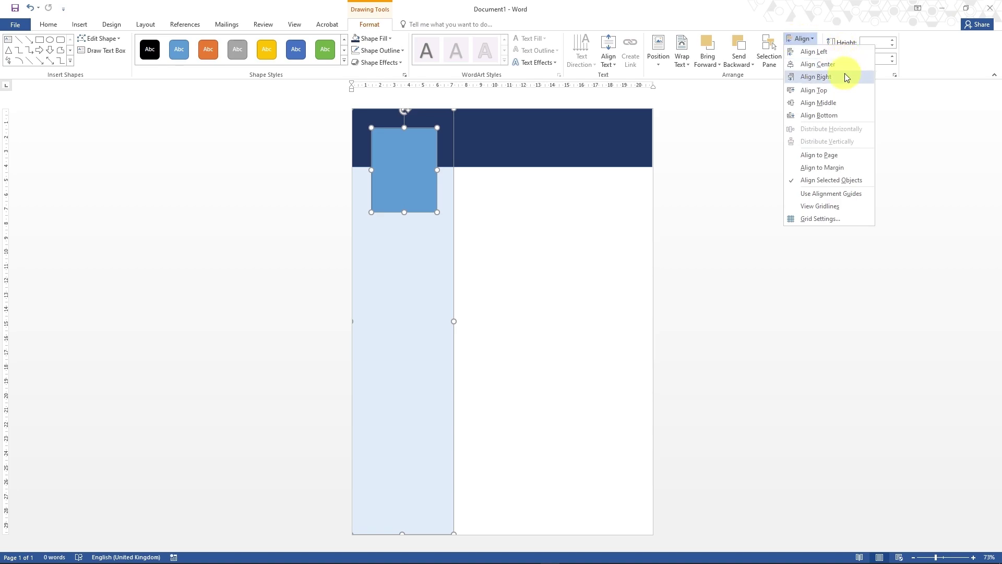
left_click(822, 65)
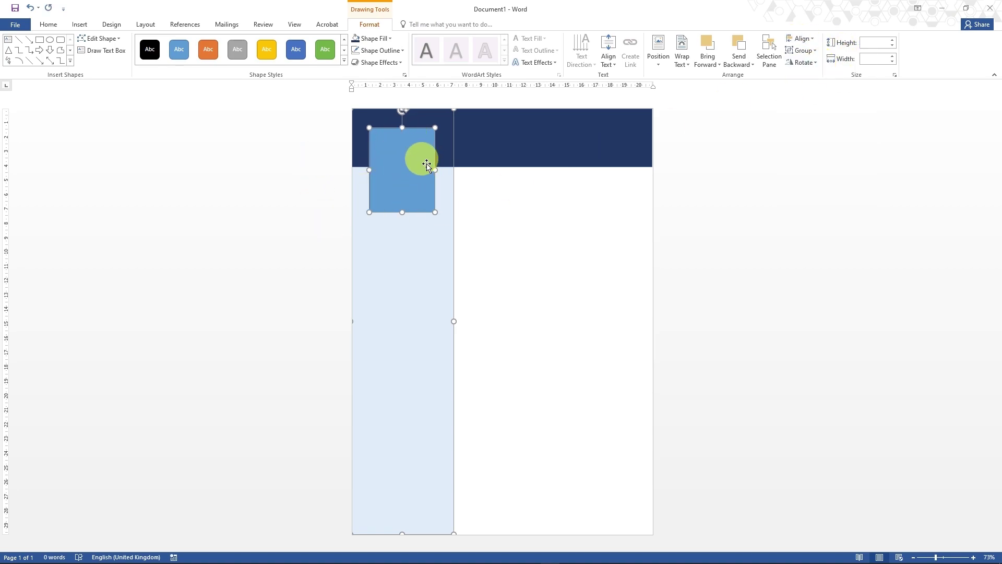
left_click(525, 208)
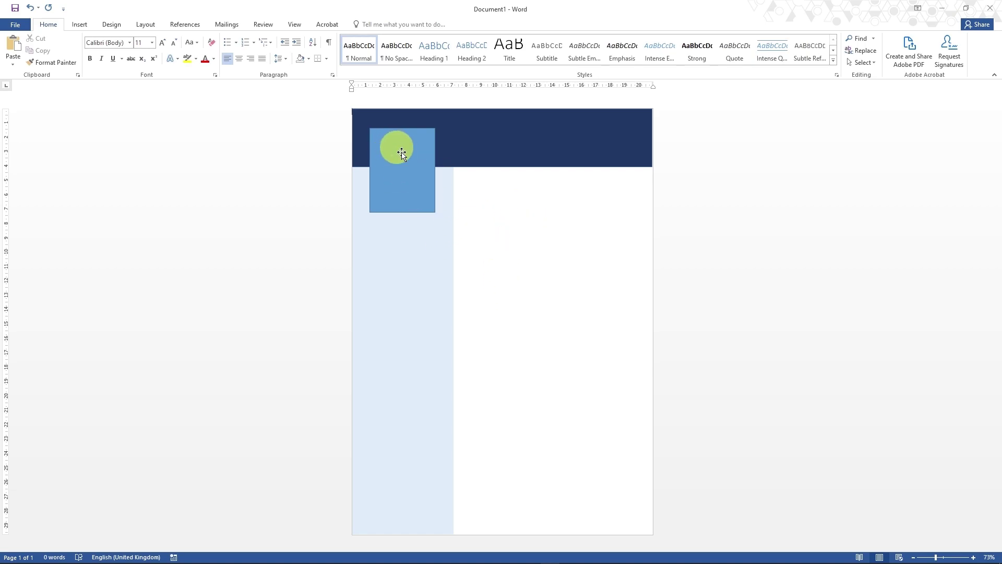
left_click(400, 155)
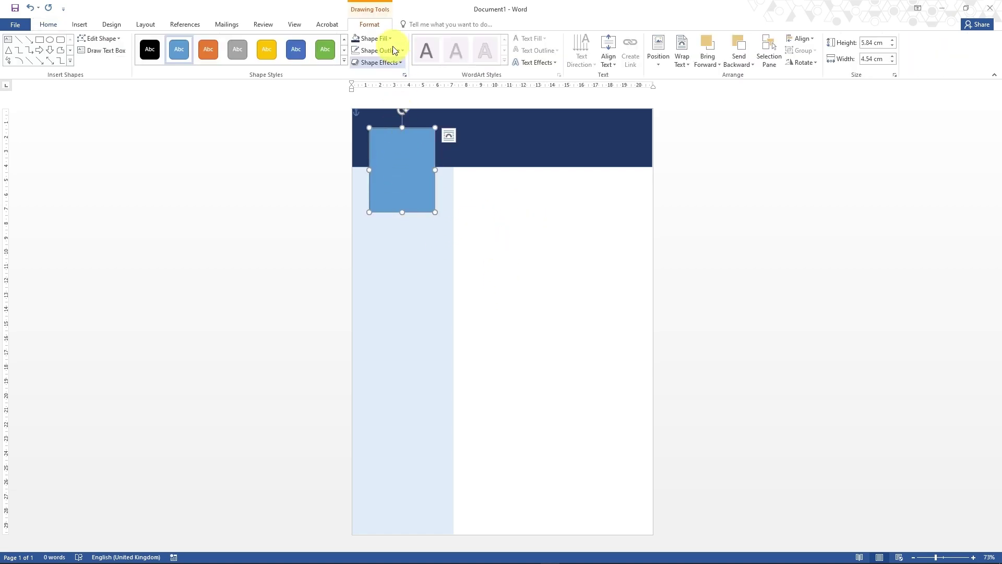
- Fill the placeholder rectangle with the PHOTOO picture from file
left_click(373, 40)
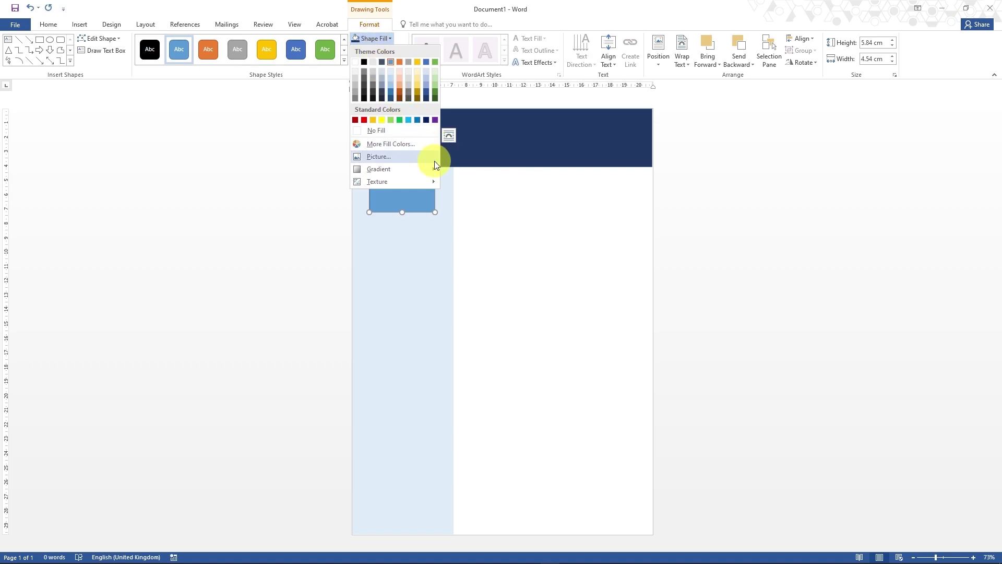
left_click(380, 157)
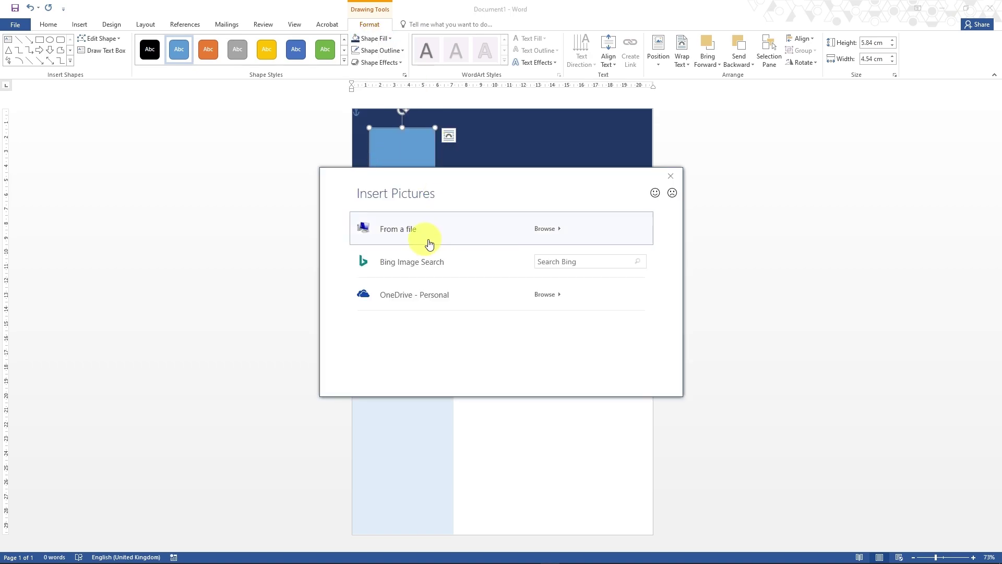
left_click(421, 240)
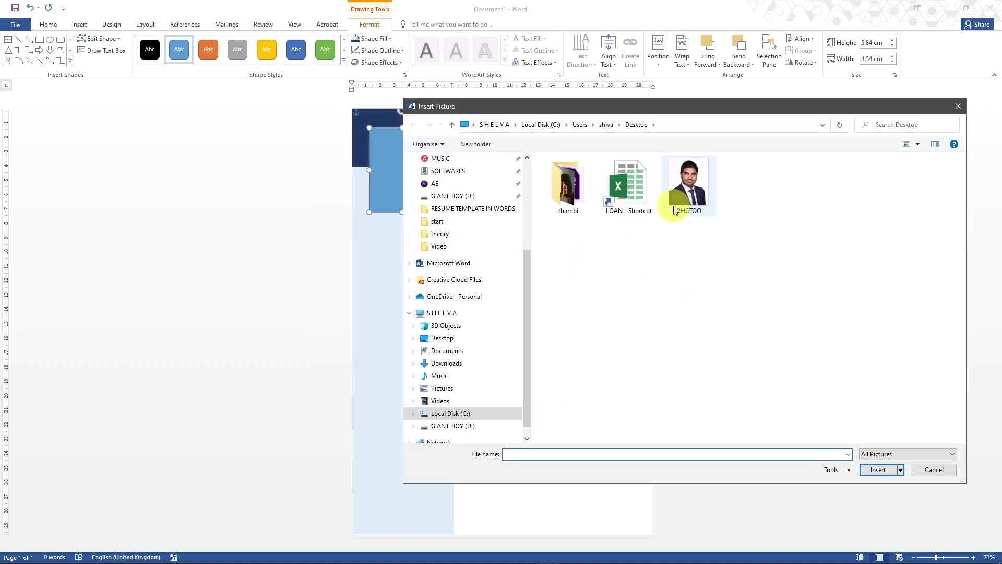
left_click(695, 202)
left_click(875, 472)
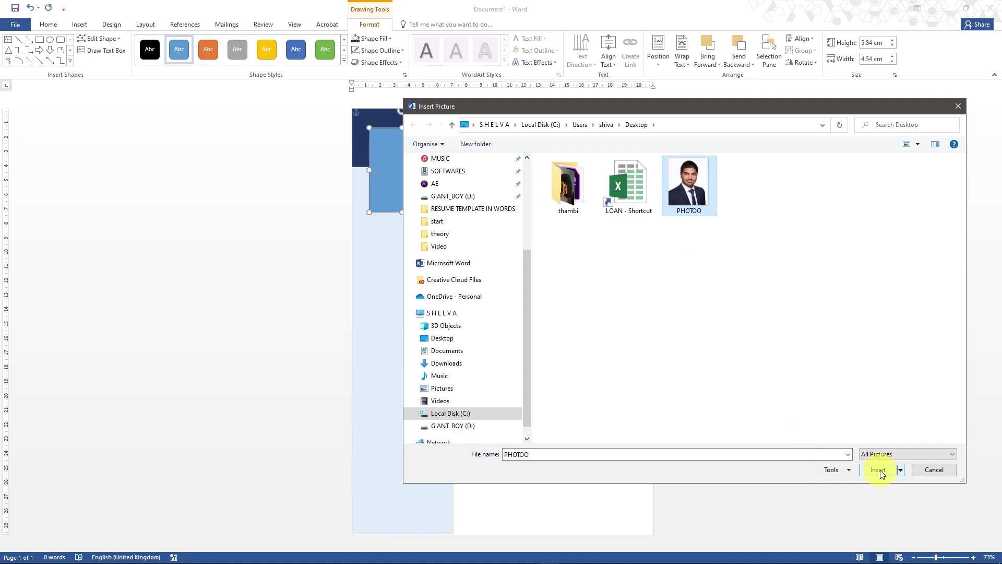
left_click(492, 224)
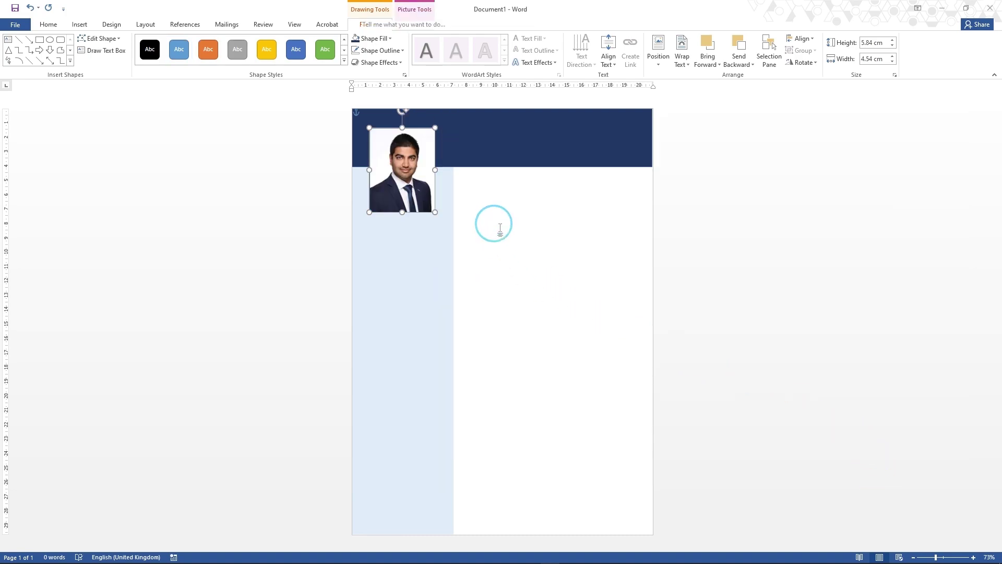
left_click(416, 176)
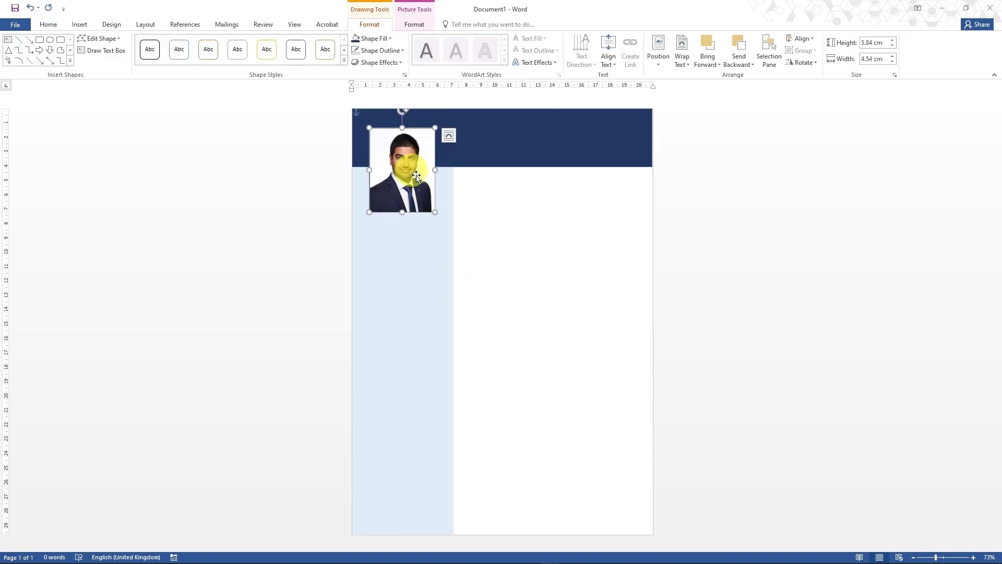
- Give the photo a 3 pt outline frame
left_click(387, 53)
left_click(374, 54)
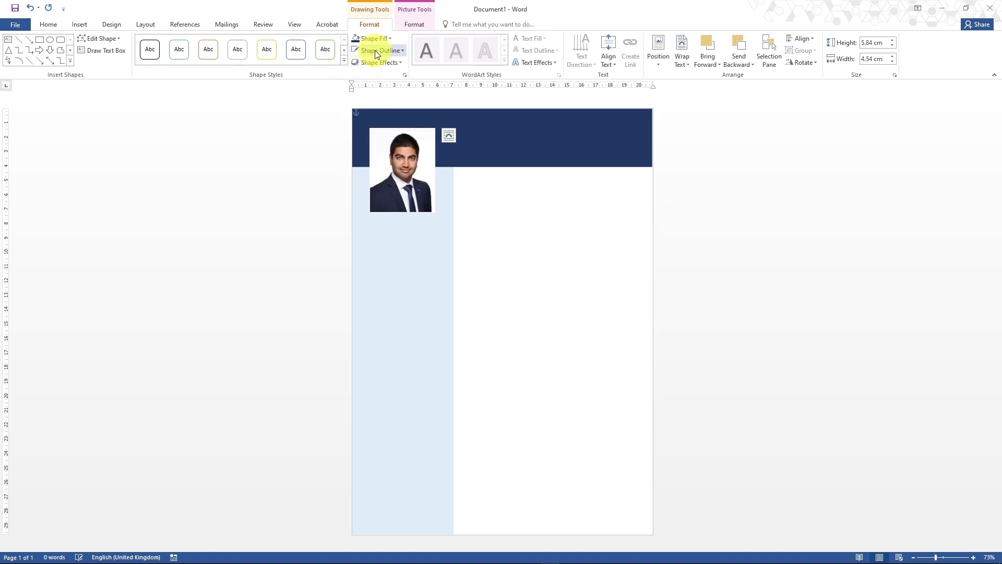
left_click(375, 50)
mouse_move(384, 168)
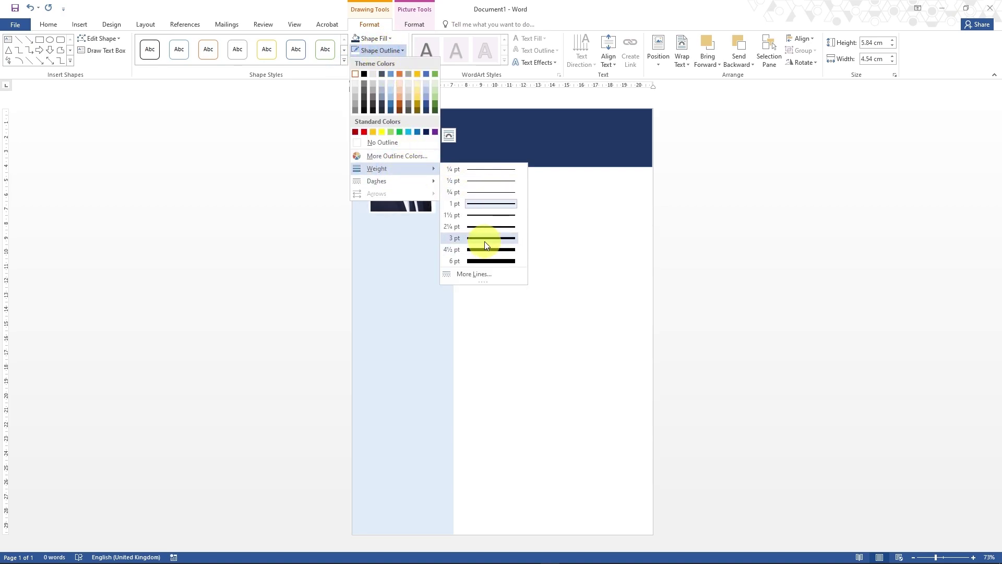
left_click(486, 239)
left_click(474, 223)
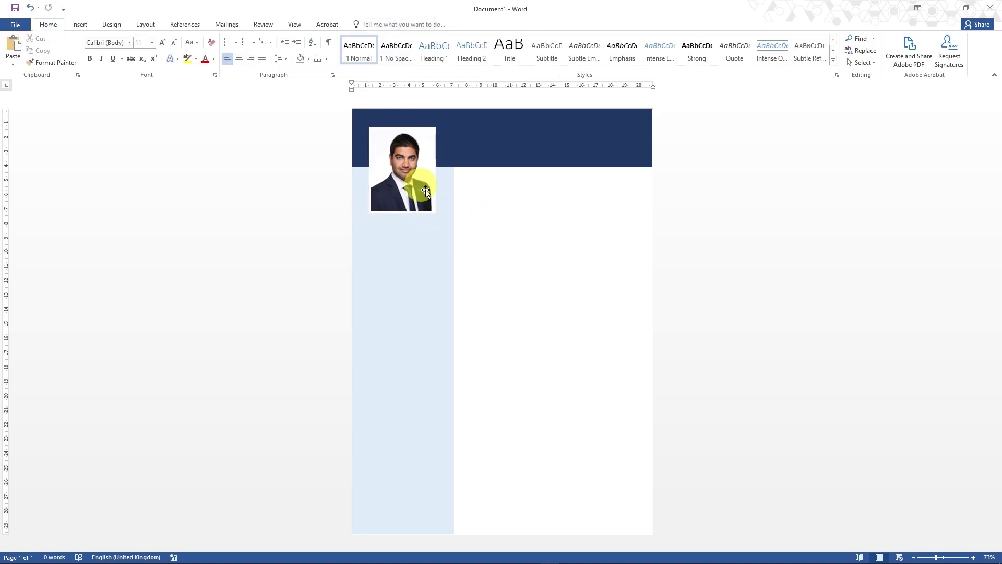
left_click(404, 167)
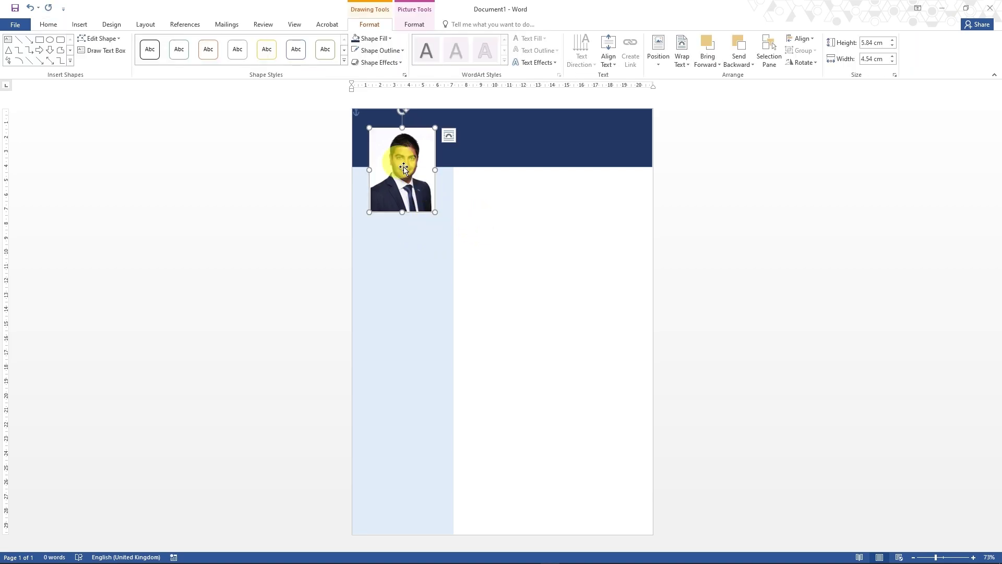
- Try an oval shape for the photo, then change it back to a rectangle
left_click(111, 39)
mouse_move(113, 51)
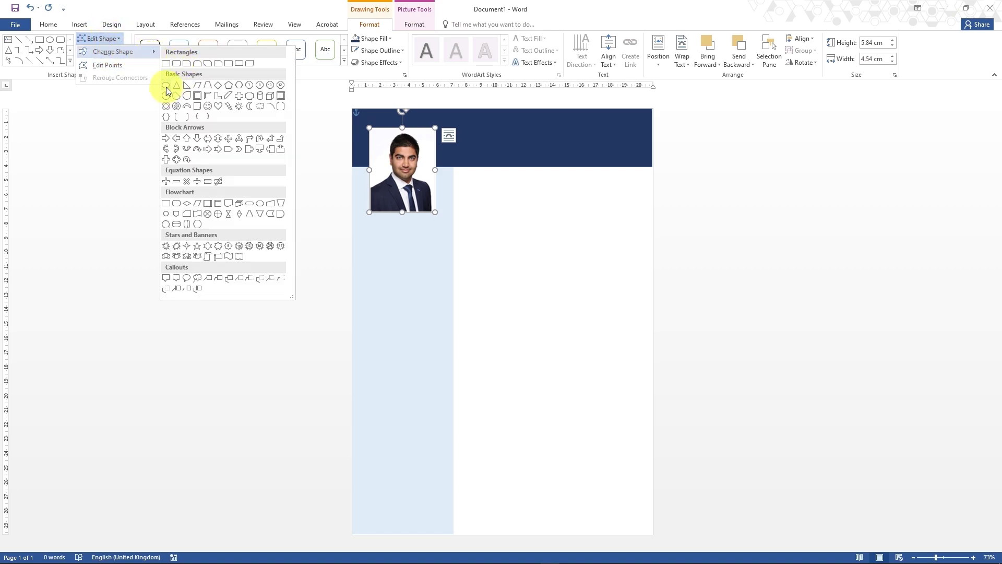
left_click(165, 85)
left_click(405, 117)
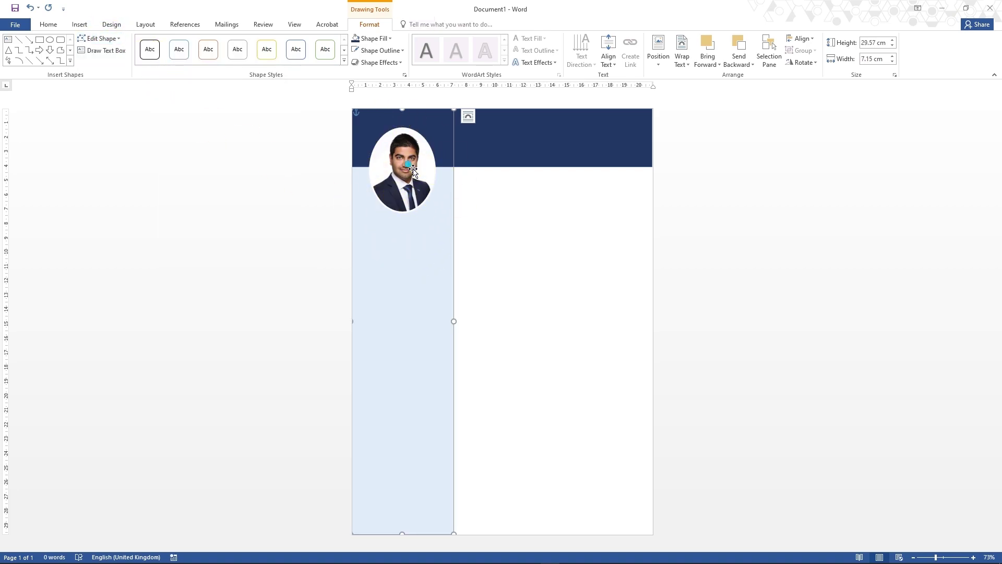
left_click(414, 166)
left_click(107, 38)
left_click(134, 53)
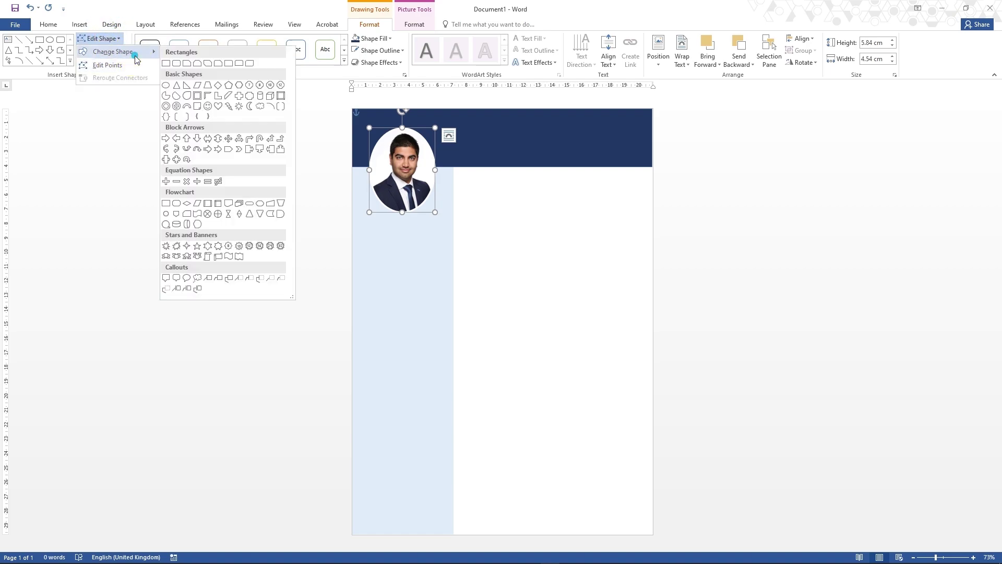
left_click(197, 96)
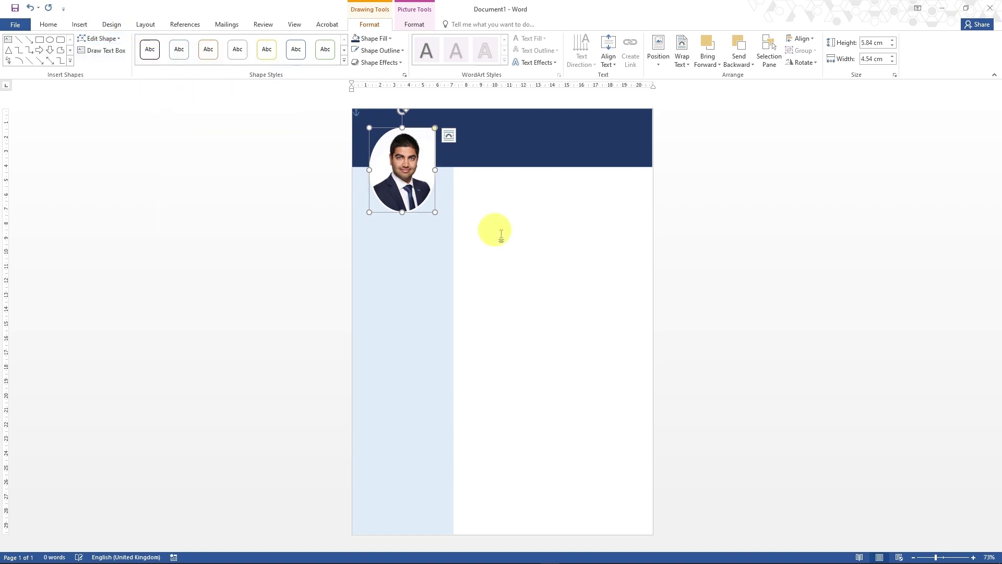
left_click(494, 230)
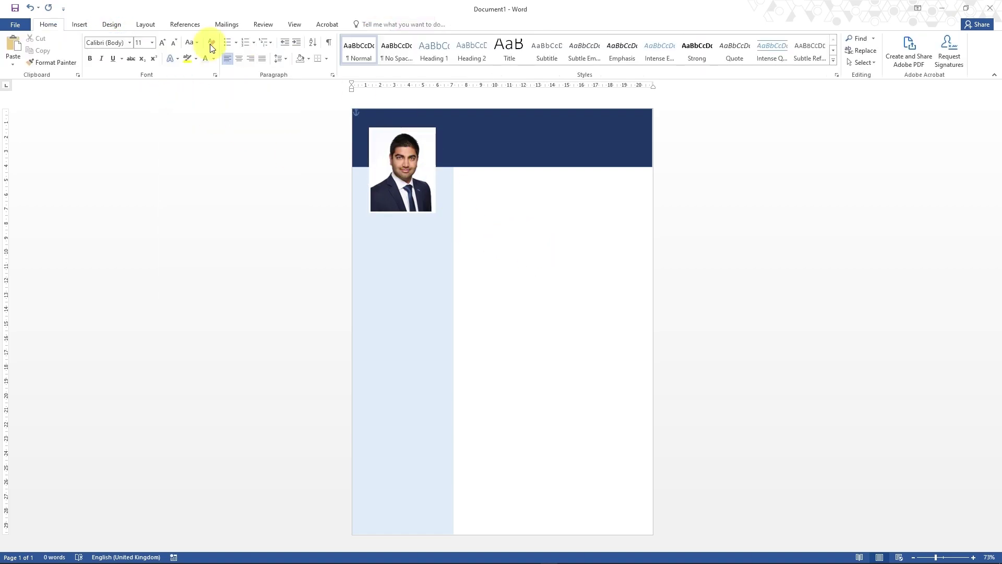
- Draw a navy-filled text box with no outline across the header band
left_click(79, 25)
left_click(602, 76)
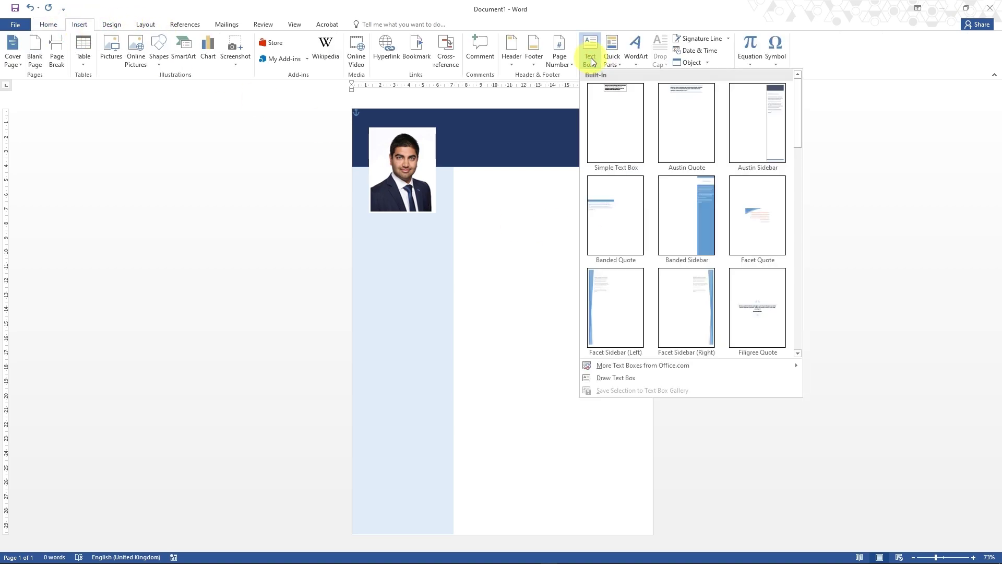
left_click(622, 380)
left_click_drag(457, 134, 632, 153)
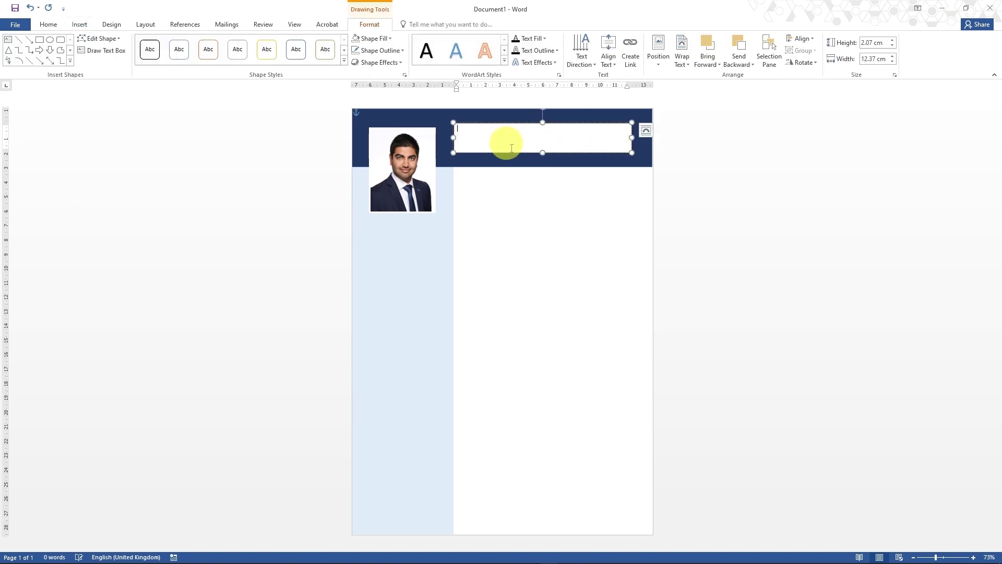
left_click(376, 38)
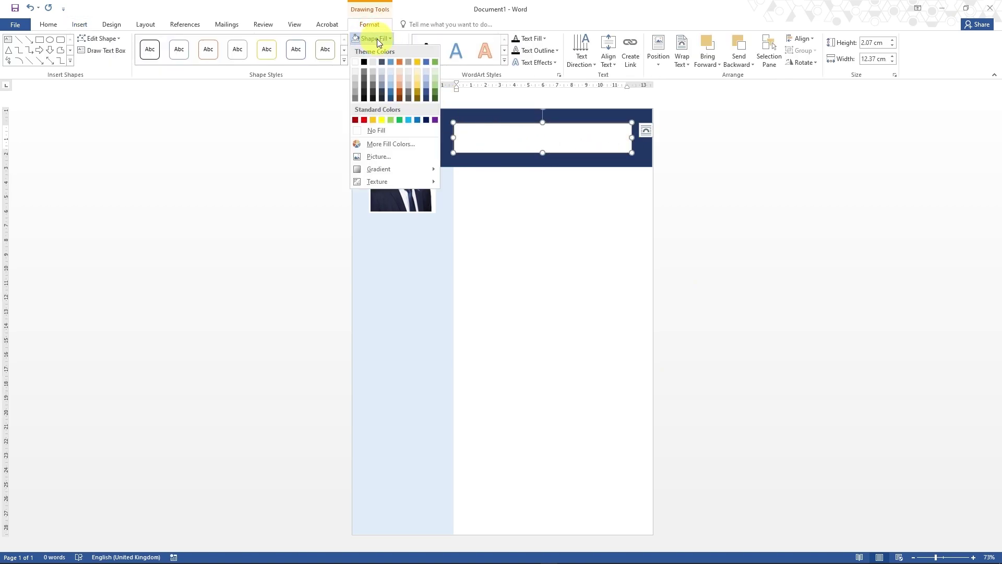
left_click(382, 101)
left_click(386, 52)
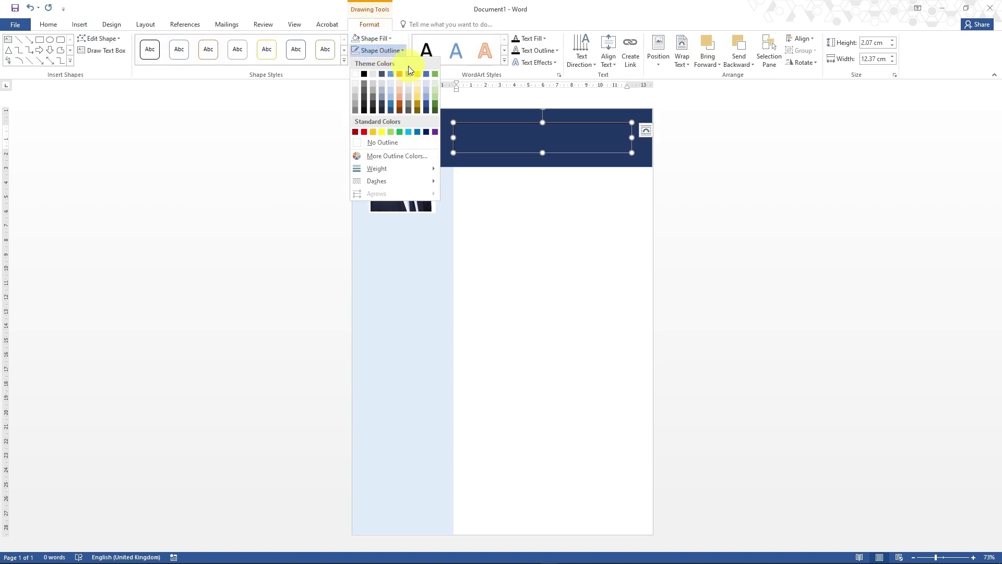
left_click(386, 142)
- Type YOUR NAME in the text box in Roboto 28 pt with widely spaced letters
left_click(454, 138)
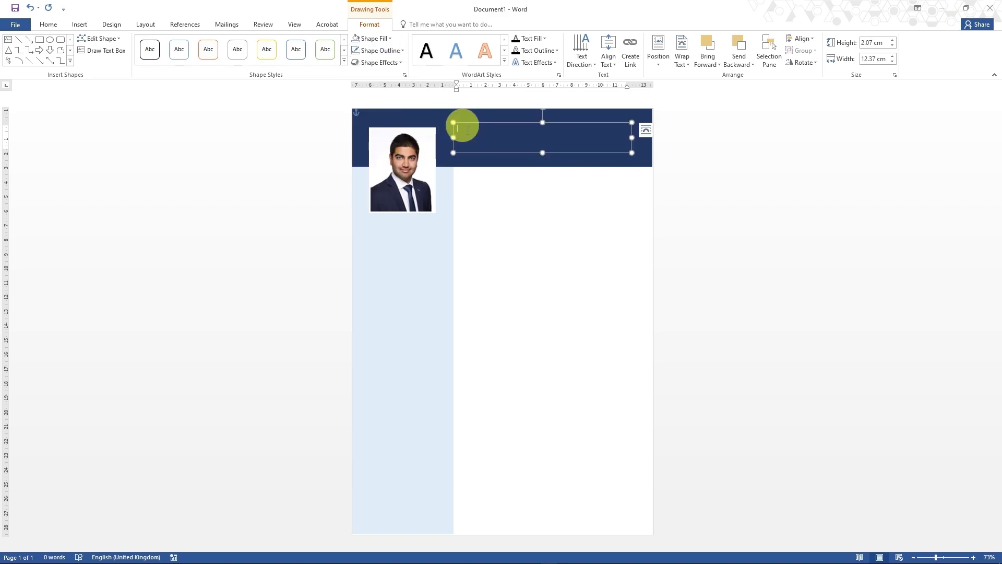
type("YOUR NAME")
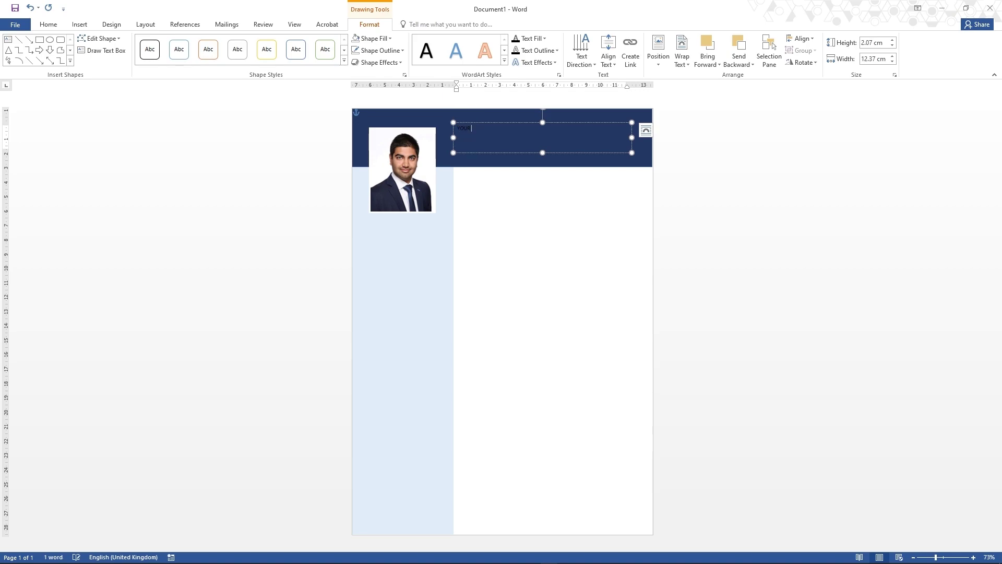
triple_click(466, 132)
left_click(48, 25)
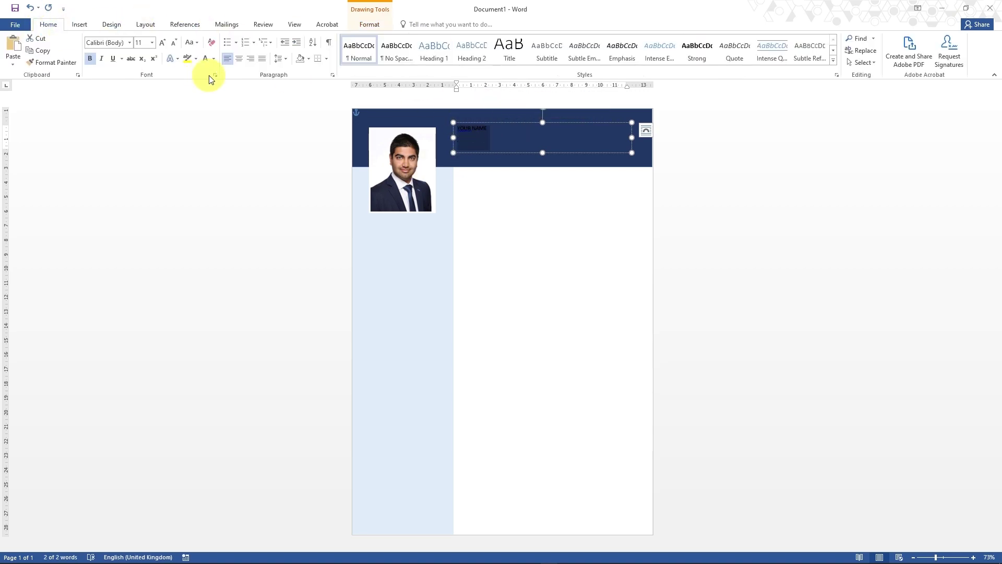
left_click(107, 42)
type("Roboto")
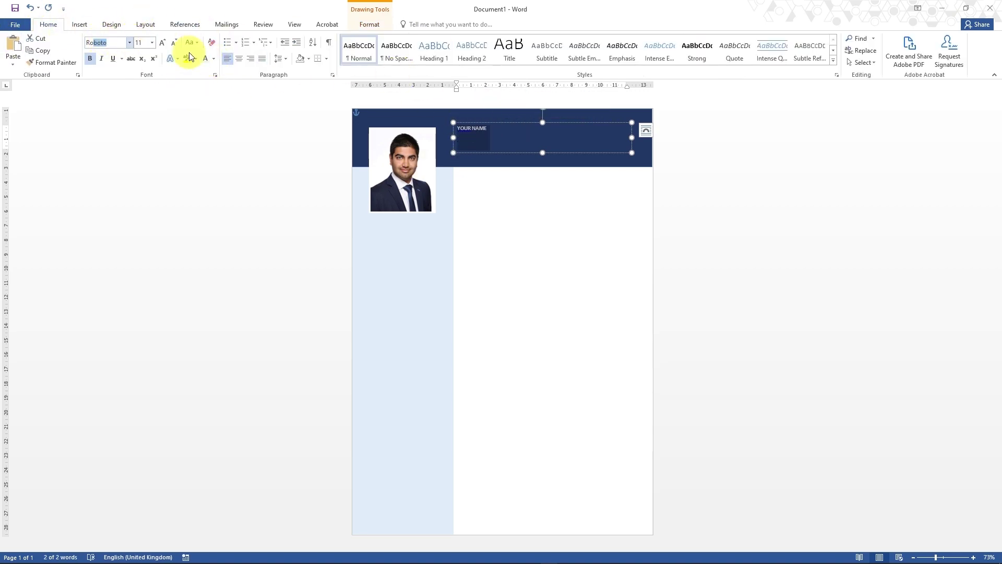
key("Return")
left_click(153, 42)
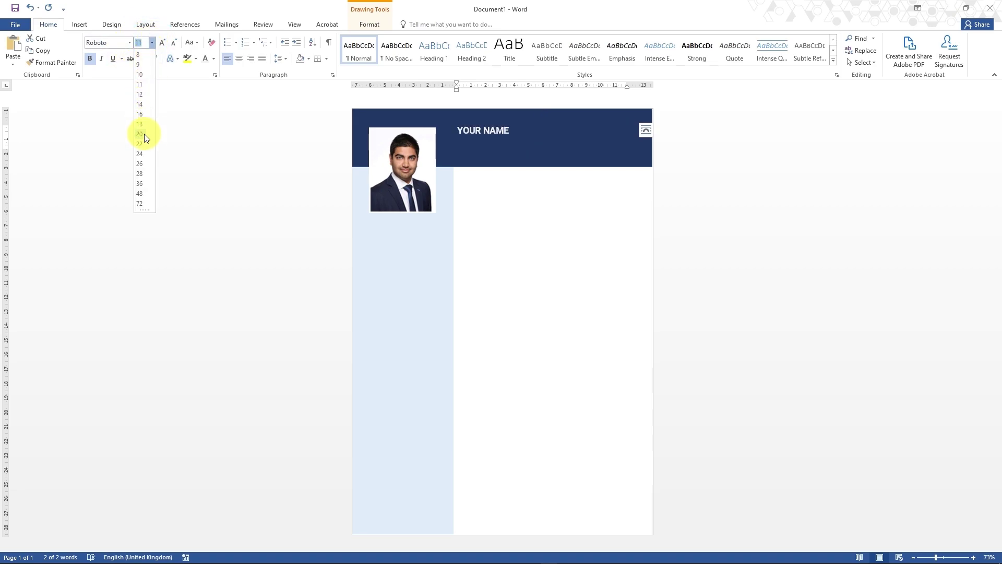
left_click(140, 173)
left_click(466, 133)
key("Right")
key("Right")
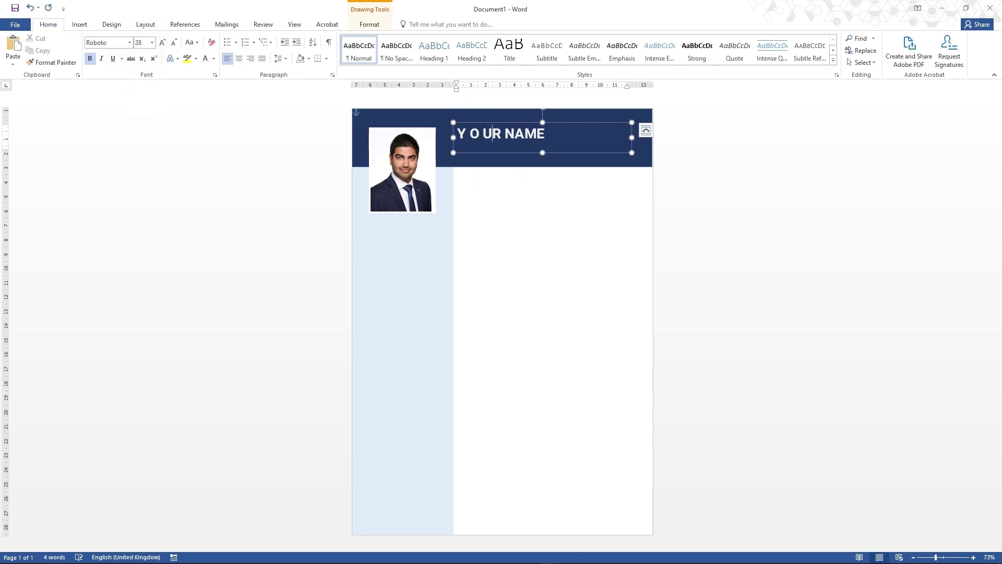
left_click(502, 152)
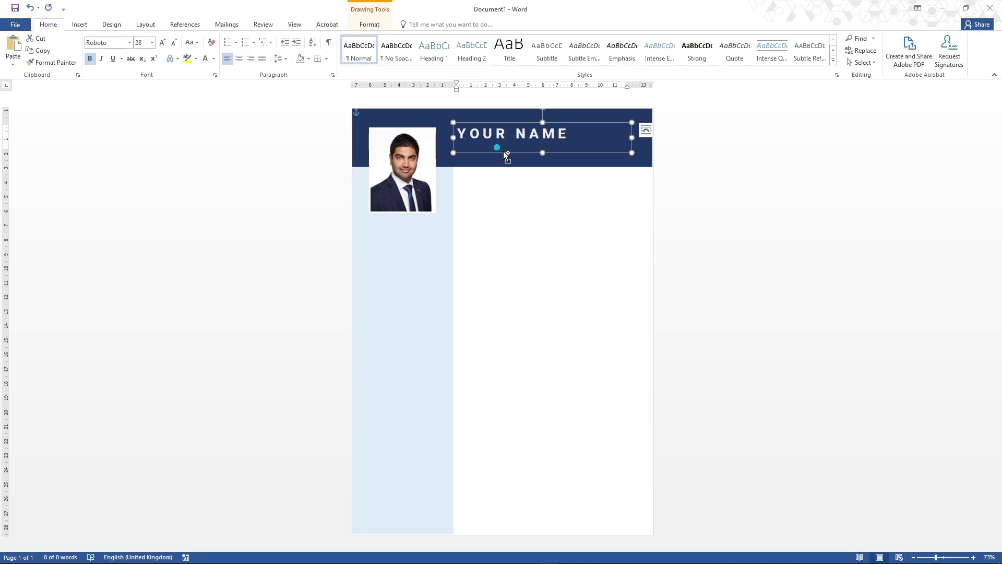
- Copy the name box below it and change it to a smaller Calibri Light 'Senior Engineer' subtitle
left_click_drag(503, 152, 502, 183)
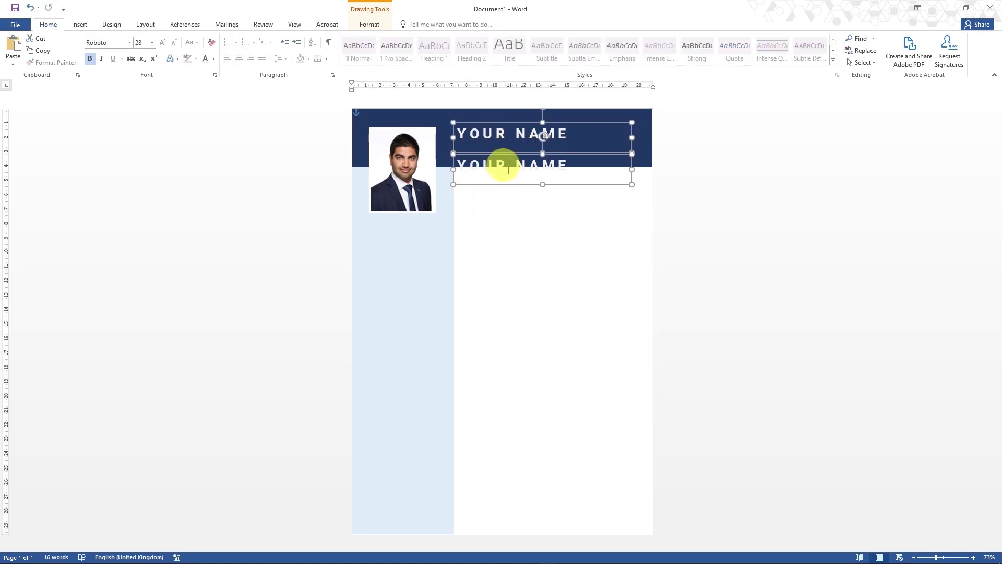
left_click(503, 188)
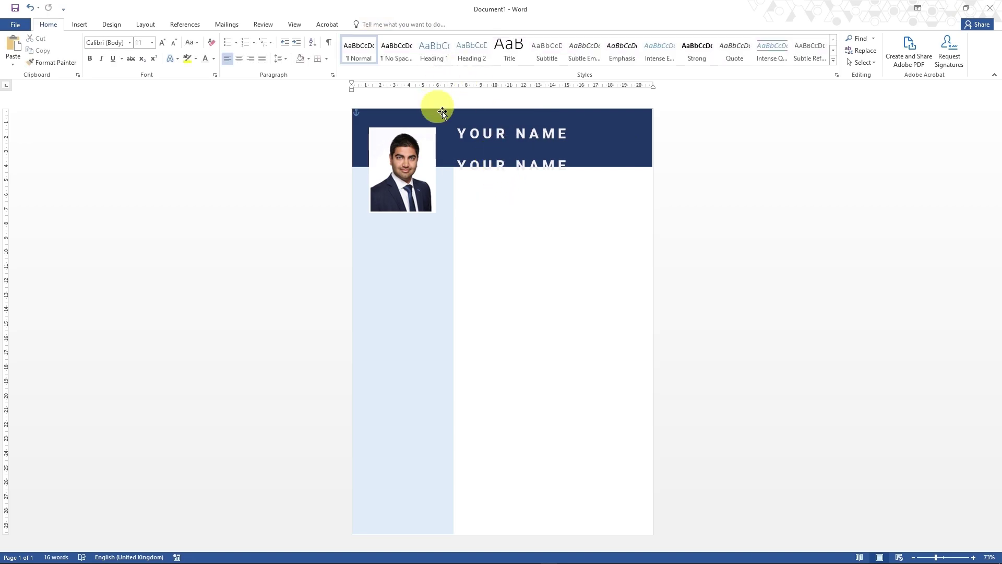
left_click(515, 170)
triple_click(510, 163)
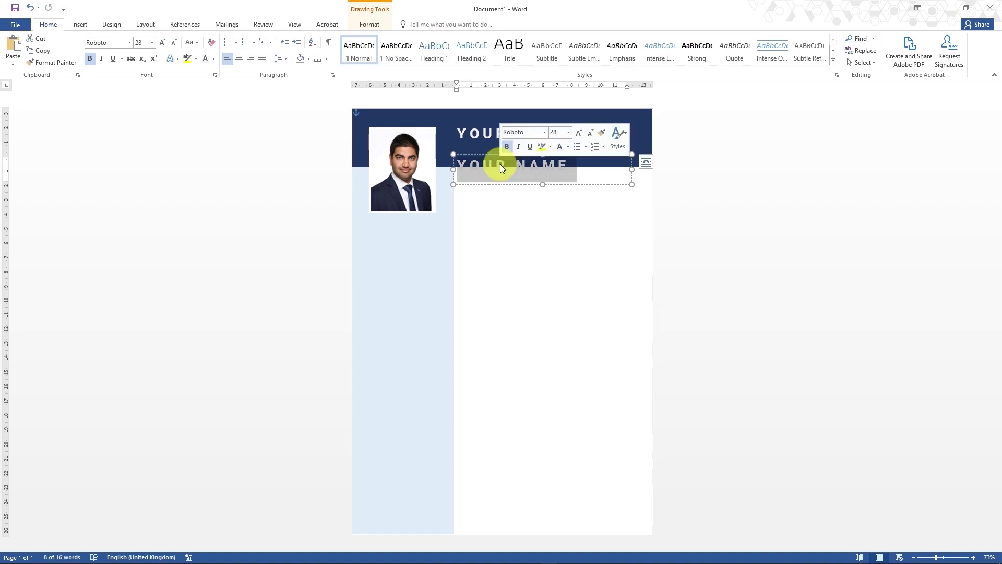
type("Senior Engineer")
triple_click(503, 164)
left_click(129, 43)
left_click(115, 63)
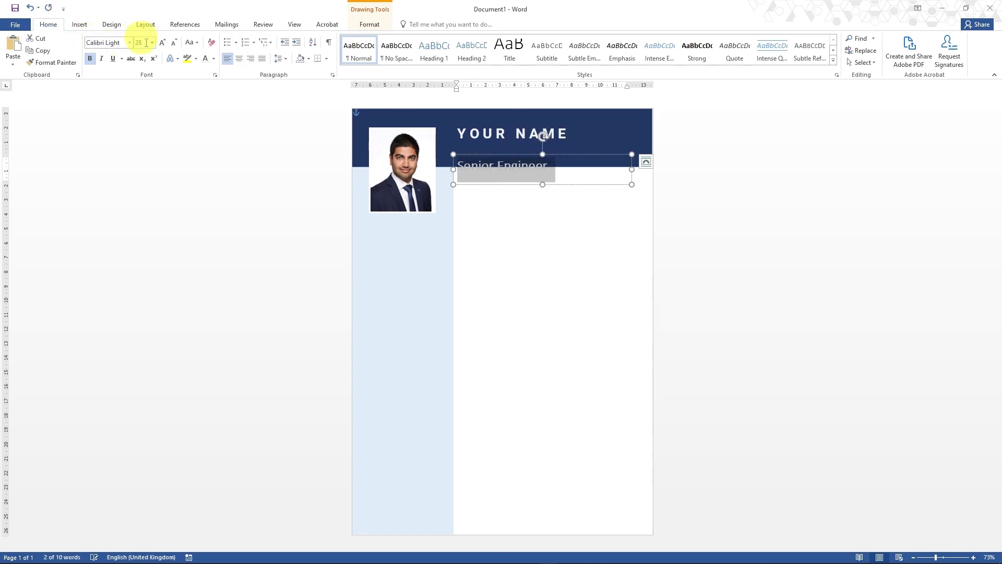
left_click(174, 42)
left_click(174, 43)
left_click(173, 43)
left_click(174, 43)
left_click(563, 202)
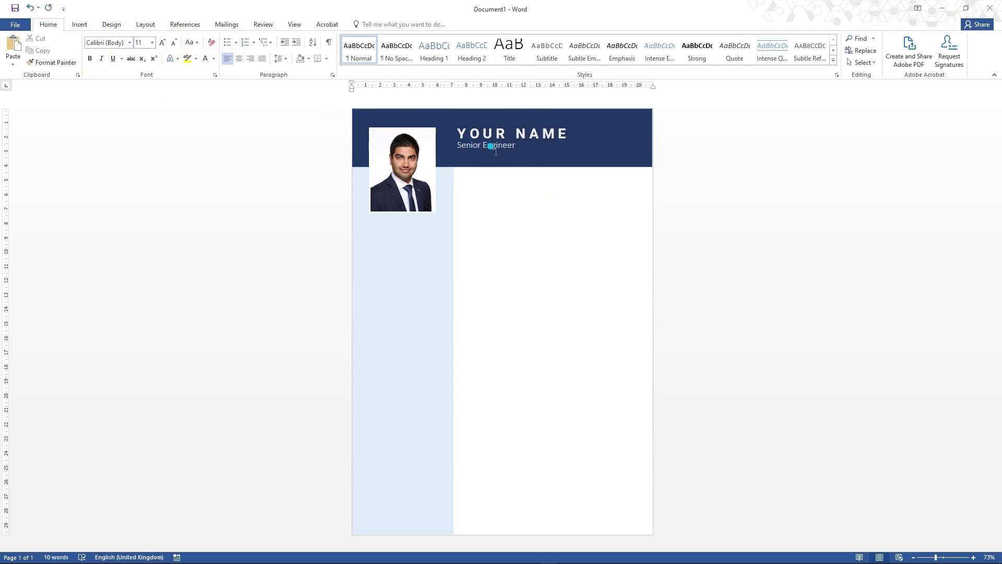
left_click(578, 137)
left_click(479, 211)
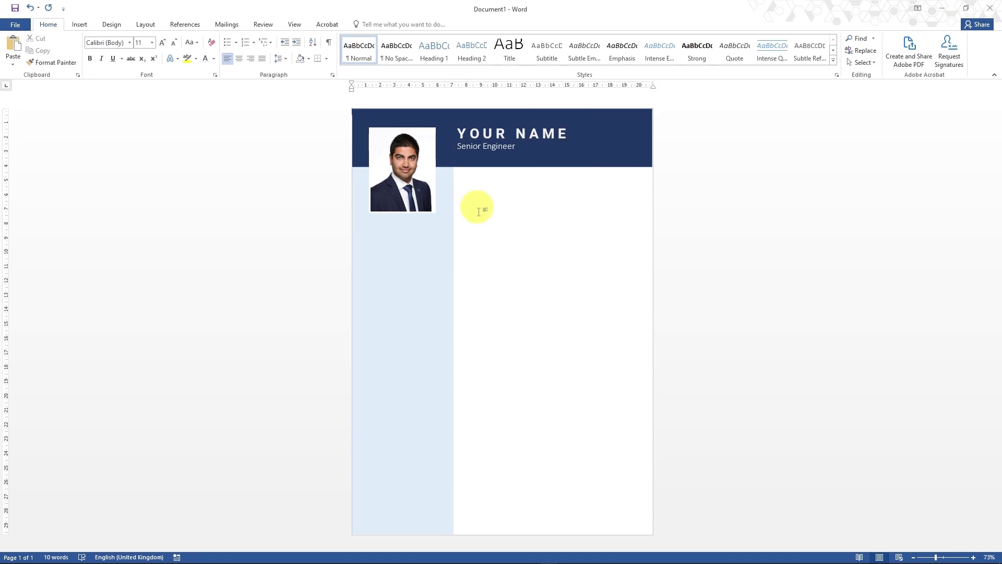
- Copy the name box into the main column as a dark navy 22 pt 'HIGHLIGHTS' heading
left_click_drag(521, 150, 503, 201)
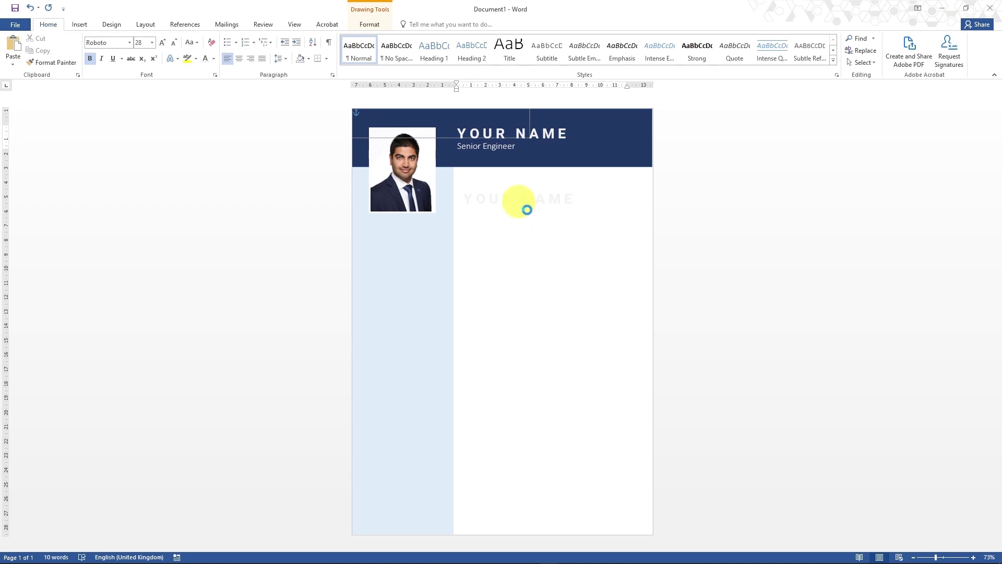
triple_click(503, 201)
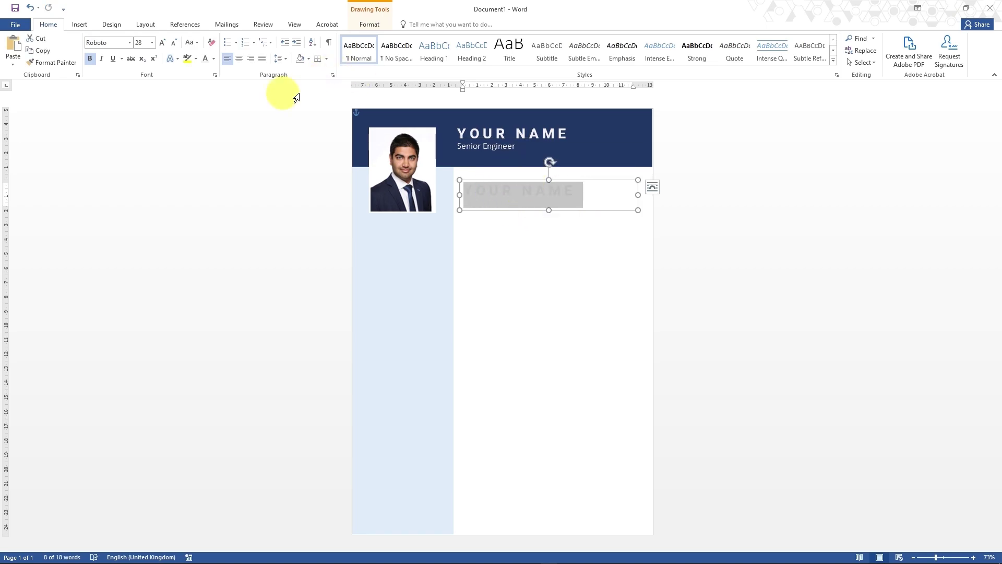
left_click(212, 58)
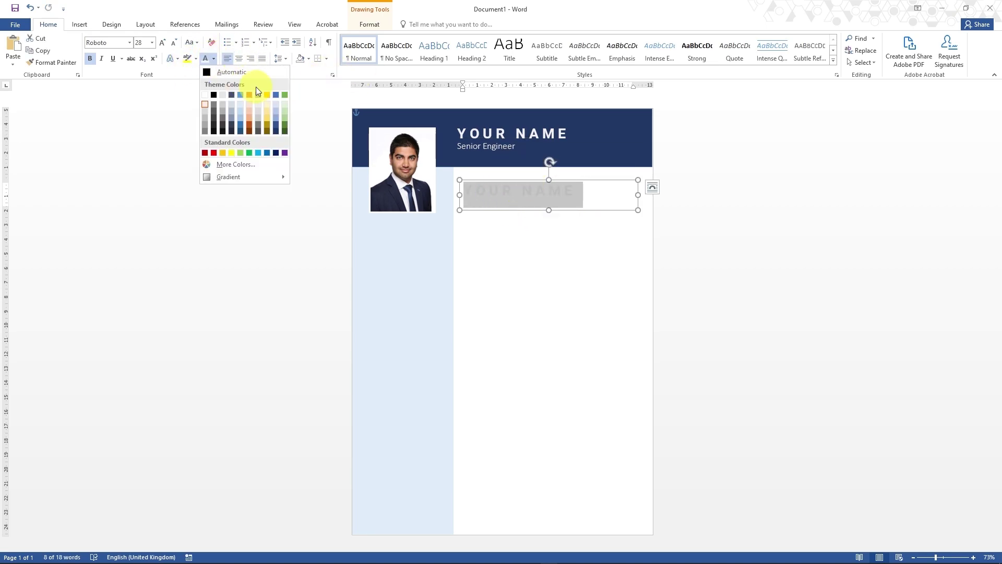
left_click(278, 128)
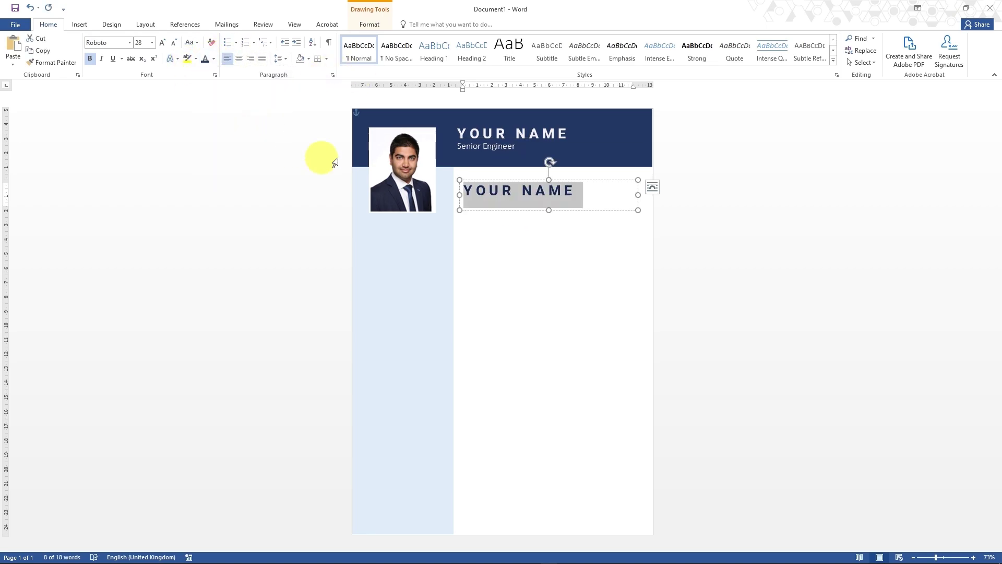
left_click(176, 45)
left_click(177, 46)
left_click(176, 46)
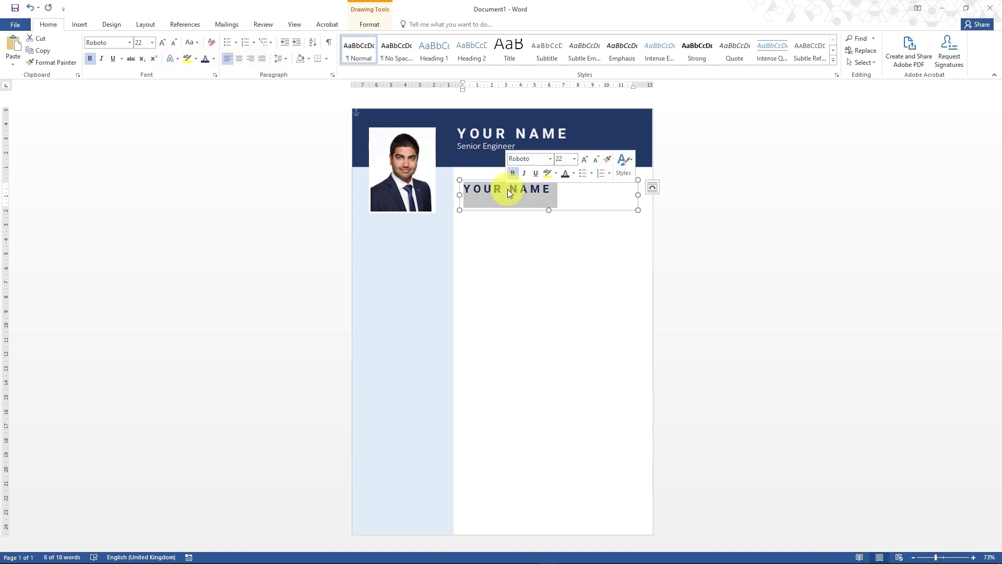
type("H IGHLIGHTS")
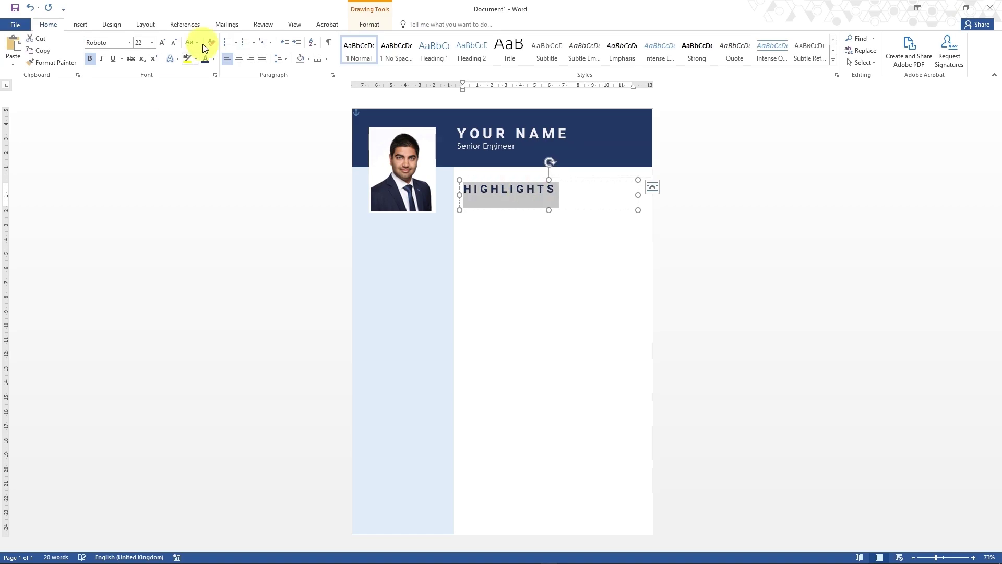
left_click_drag(515, 190, 508, 180)
left_click(537, 242)
left_click(81, 26)
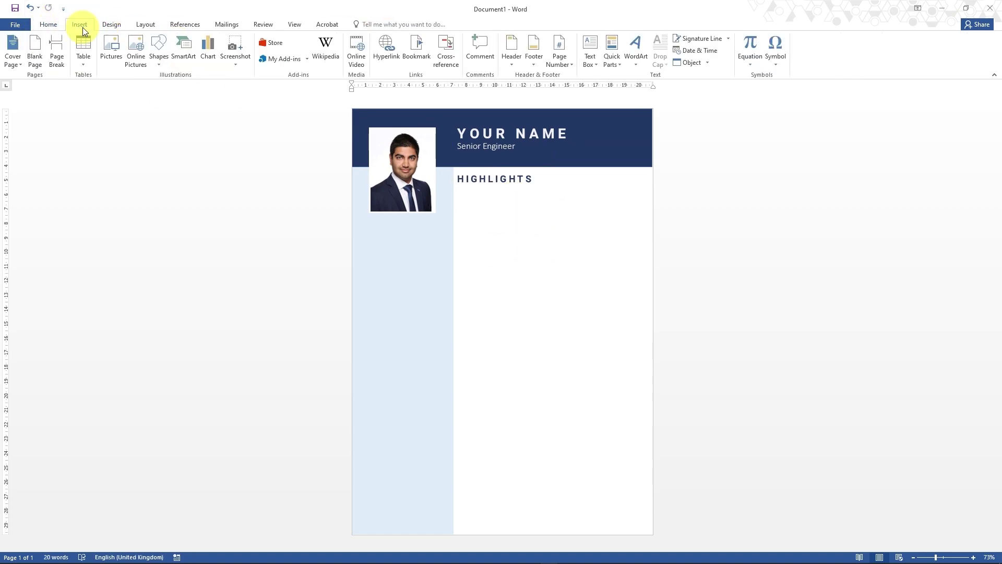
- Draw a horizontal line under HIGHLIGHTS, thicken it and colour it light grey
left_click(162, 65)
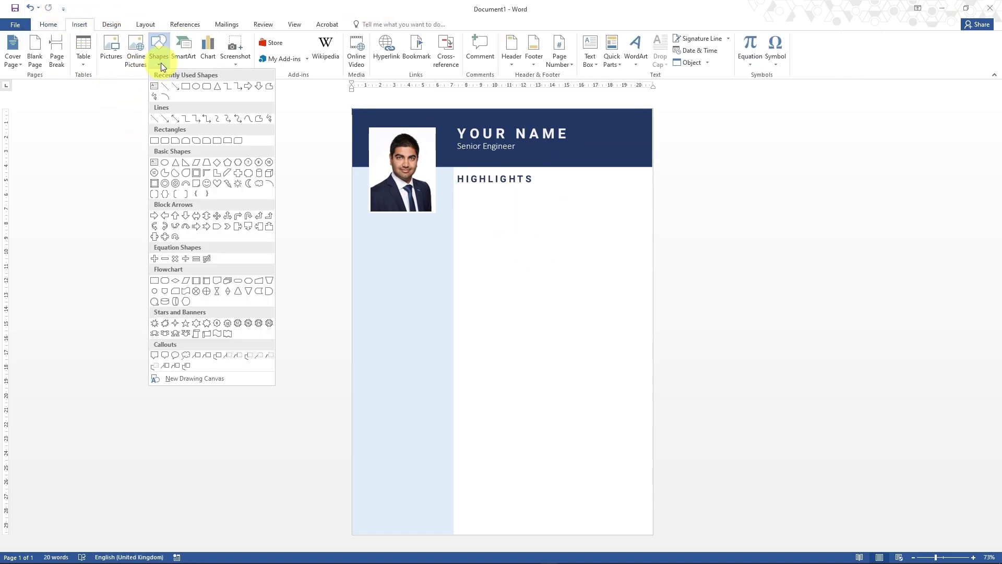
left_click(163, 97)
left_click_drag(458, 191, 644, 191)
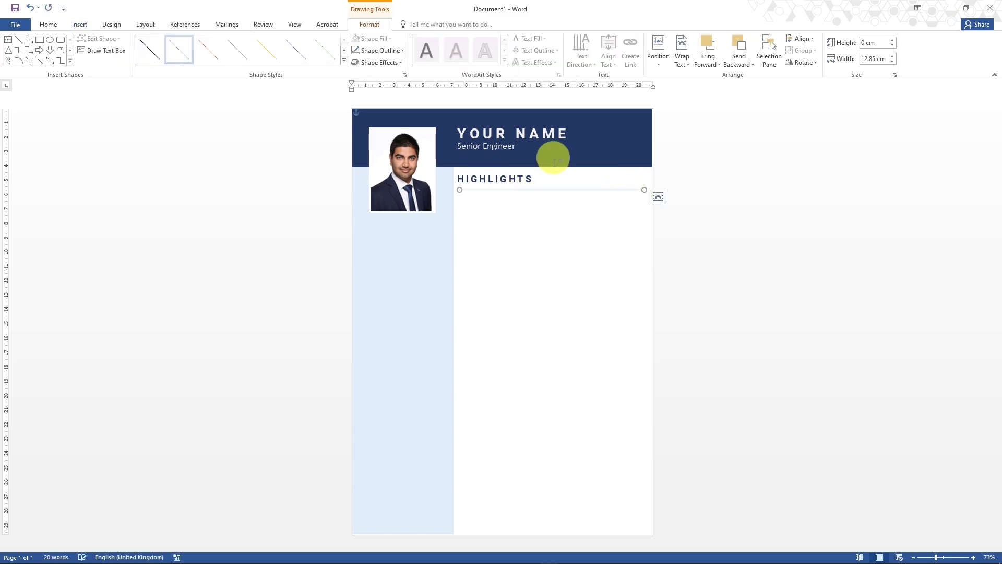
left_click(379, 51)
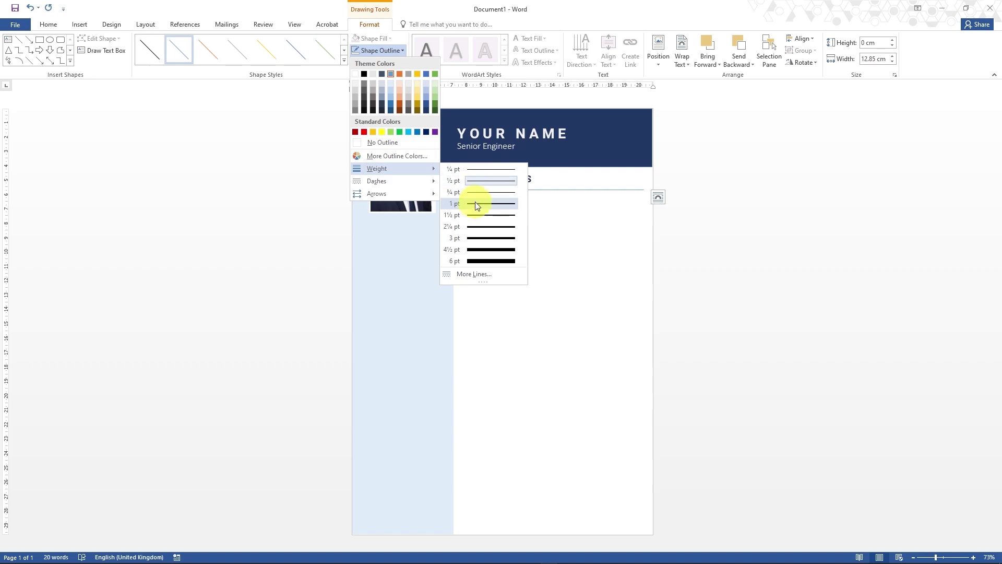
left_click(477, 233)
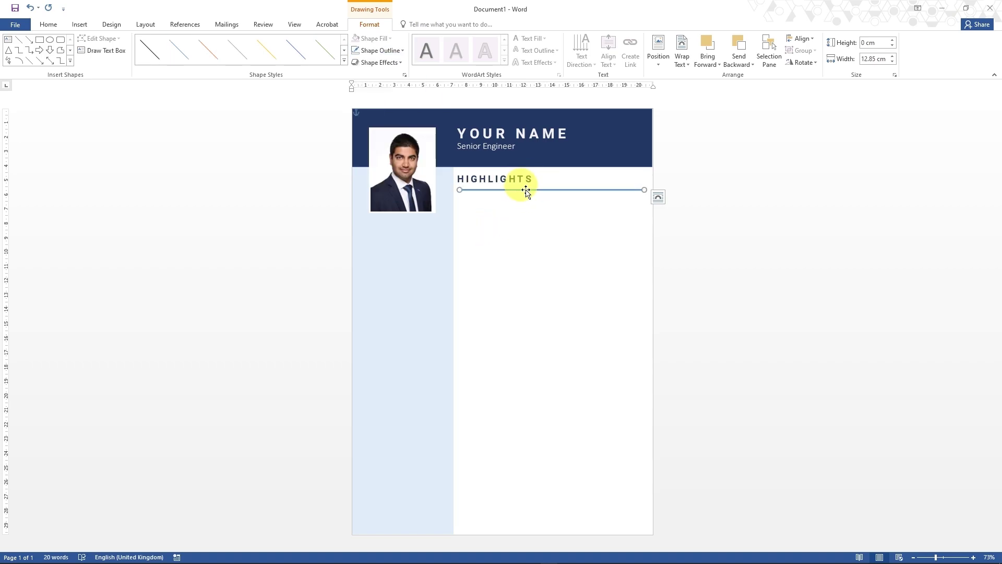
left_click(375, 51)
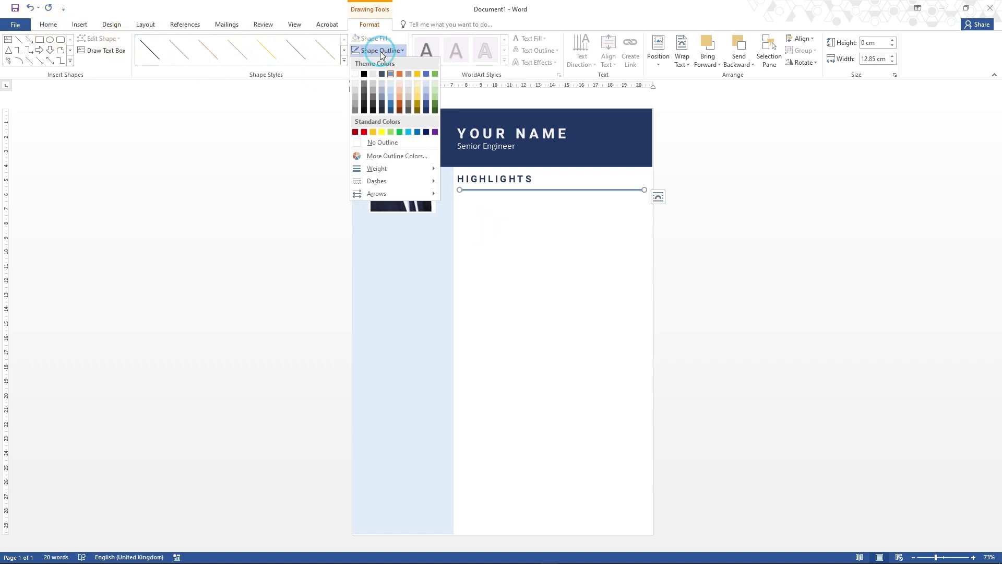
left_click(353, 89)
left_click(370, 106)
- Duplicate the grey rule just below and shorten the copy
left_click(497, 190)
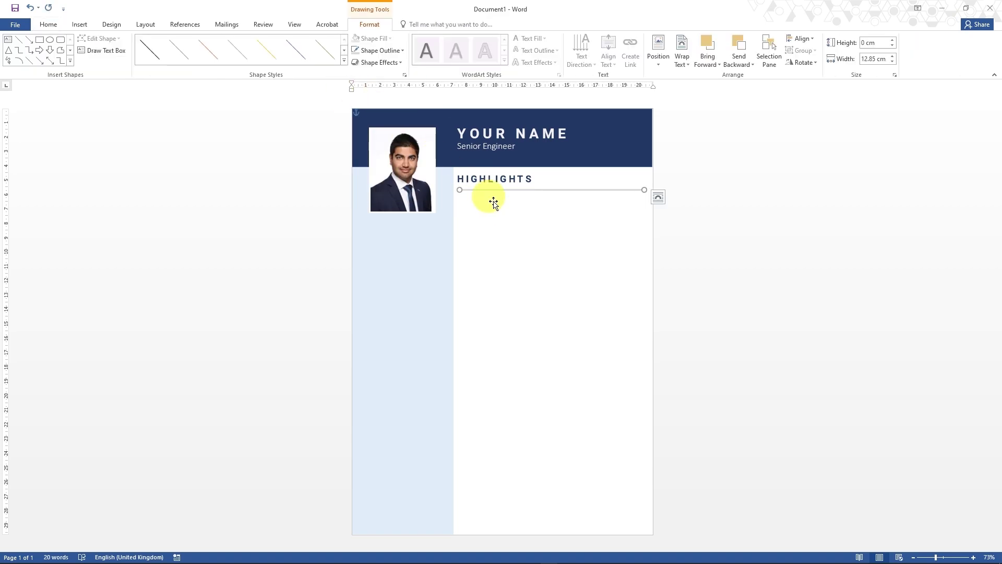
left_click_drag(495, 190, 489, 209, "ctrl")
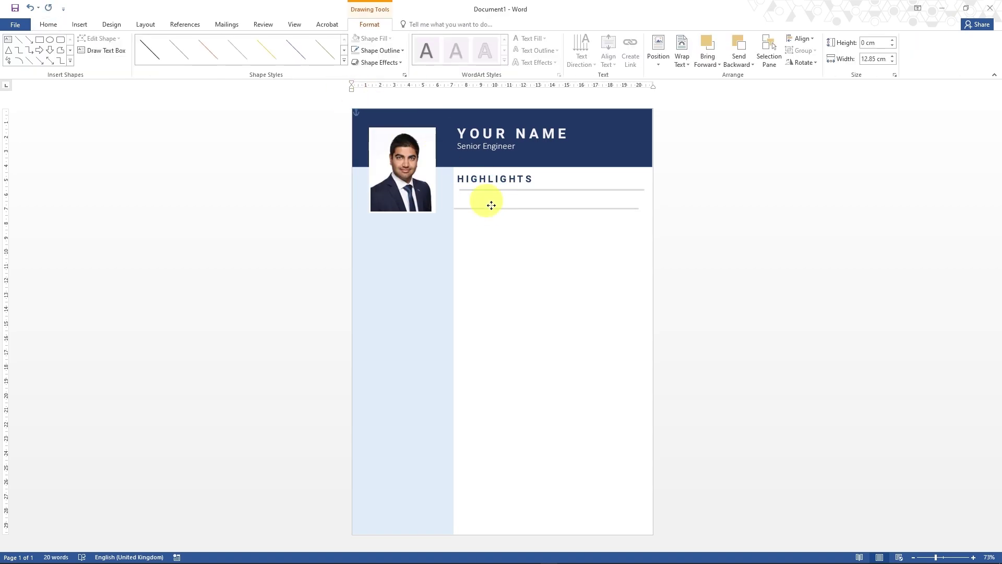
left_click_drag(638, 210, 479, 212)
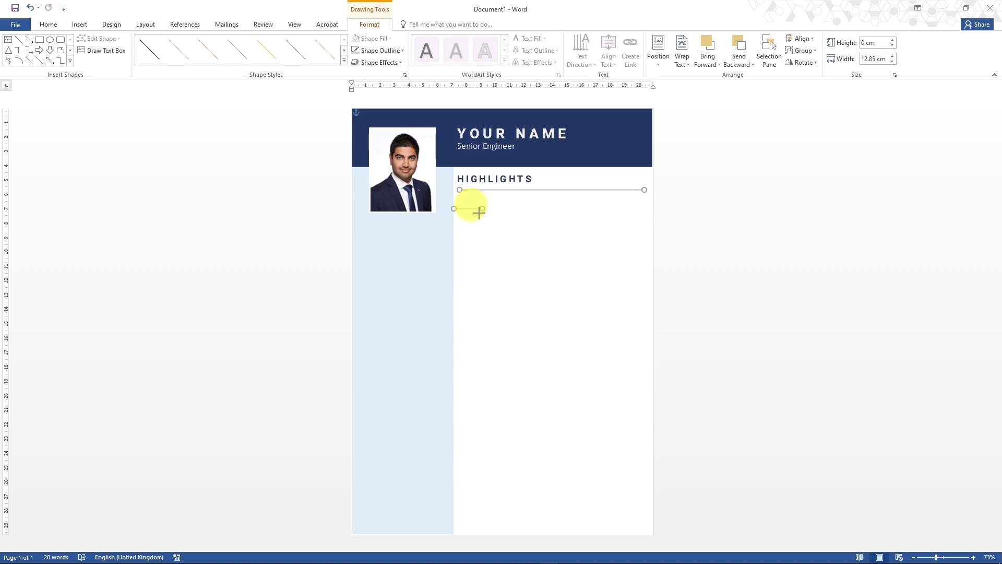
- Recolour the lines, making the short copy darker than the long grey rule
left_click(381, 50)
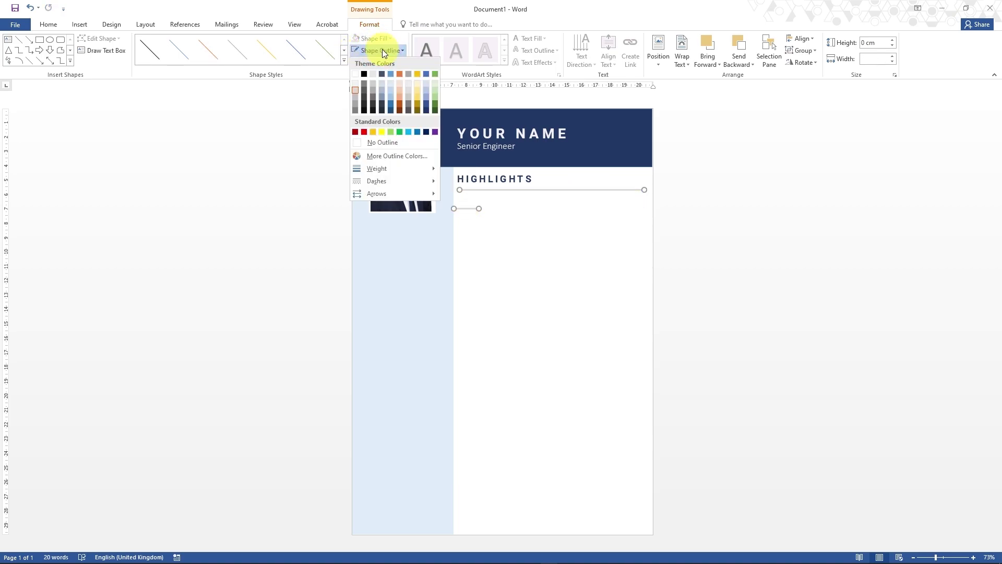
left_click(425, 112)
left_click(507, 211)
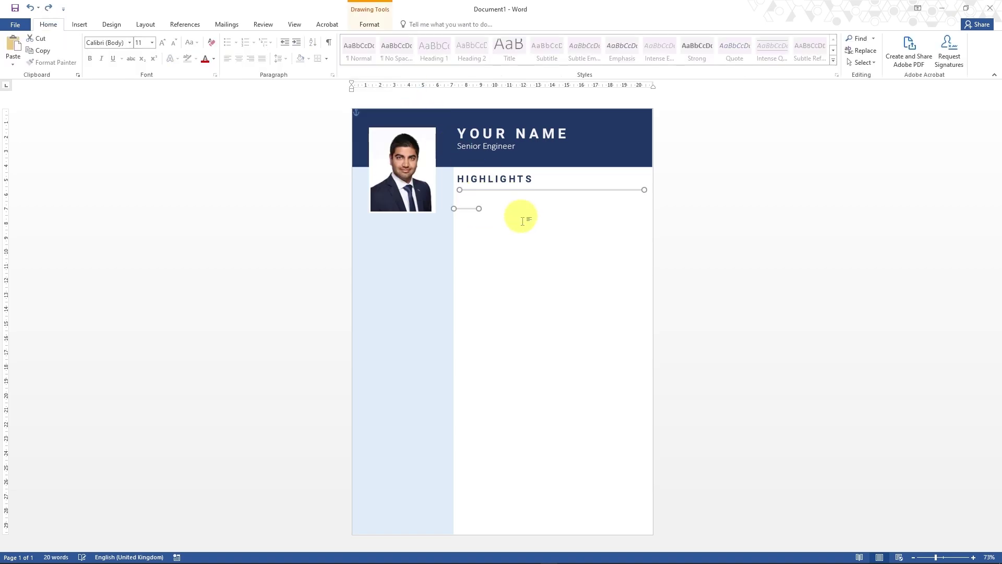
left_click(423, 115)
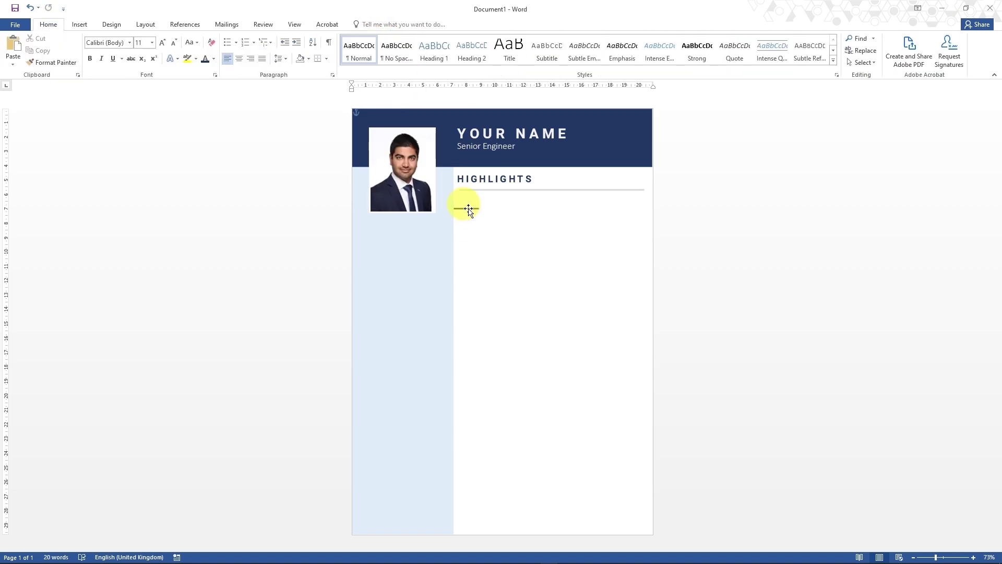
left_click(465, 208)
- Align the short dark line middle and left onto the HIGHLIGHTS rule
left_click(525, 189, "shift")
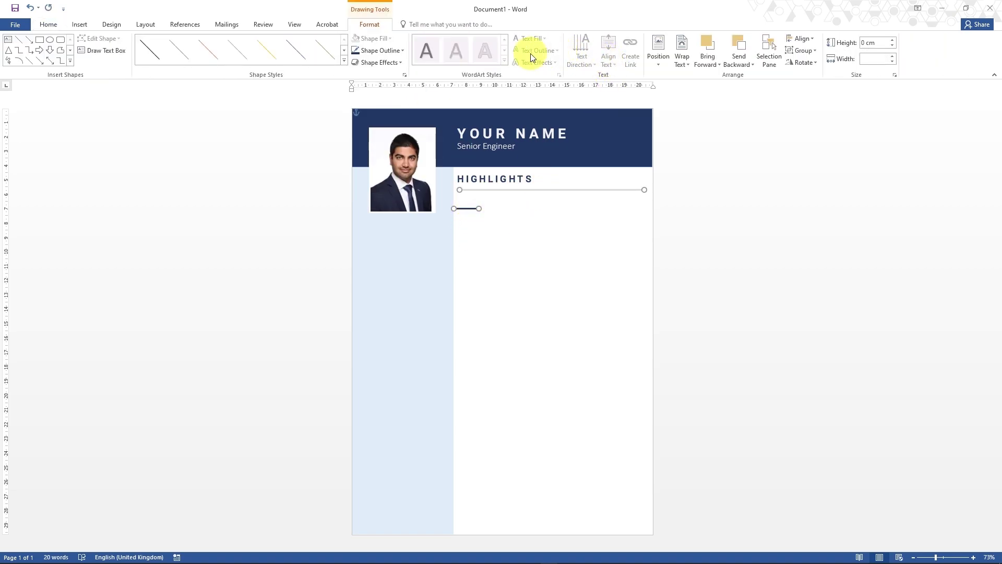
left_click(801, 40)
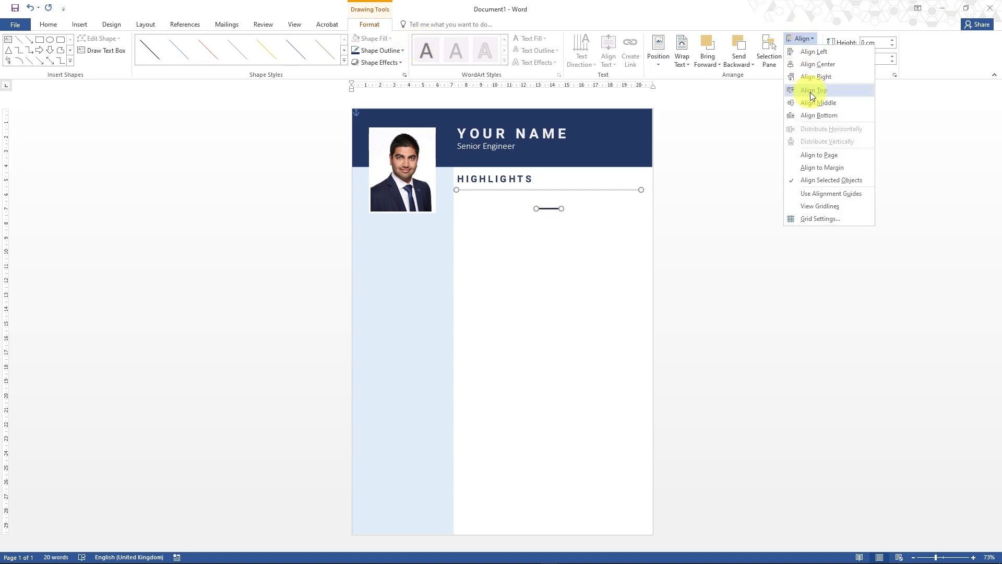
left_click(822, 103)
left_click(802, 40)
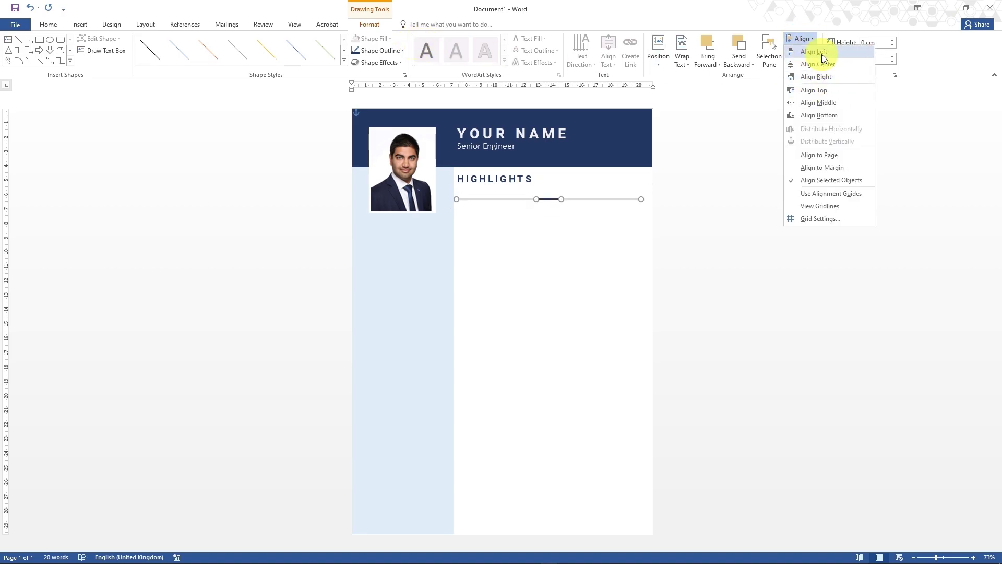
left_click(820, 52)
left_click(519, 208)
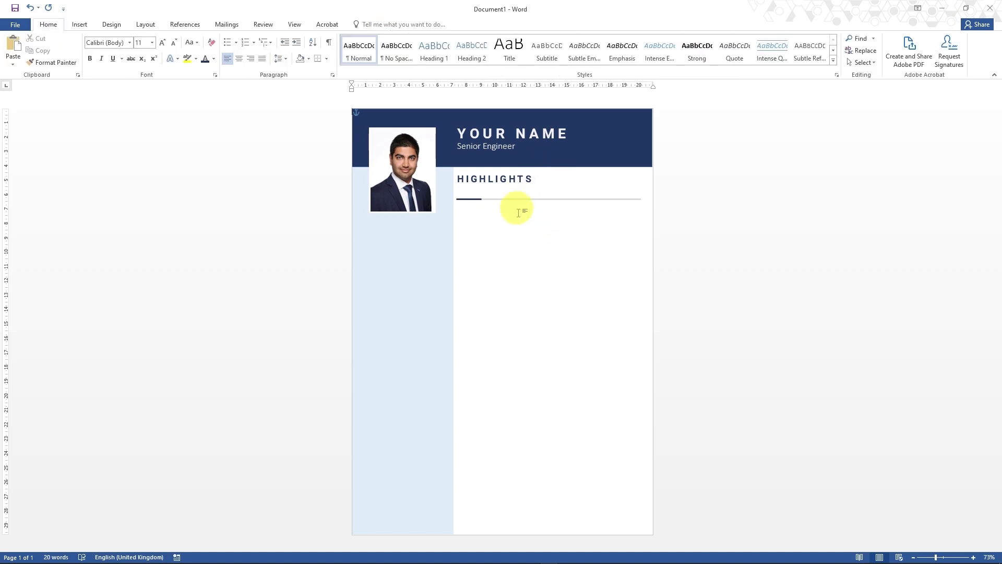
left_click(474, 200)
left_click(518, 199, "shift")
- Group the two HIGHLIGHTS underline lines into one object
right_click(518, 199)
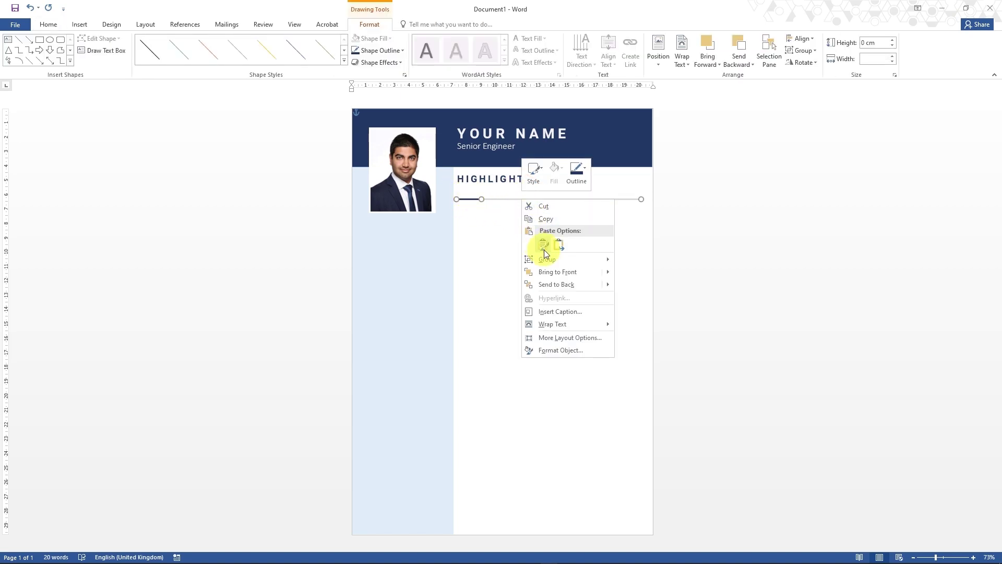
left_click(639, 260)
left_click(491, 229)
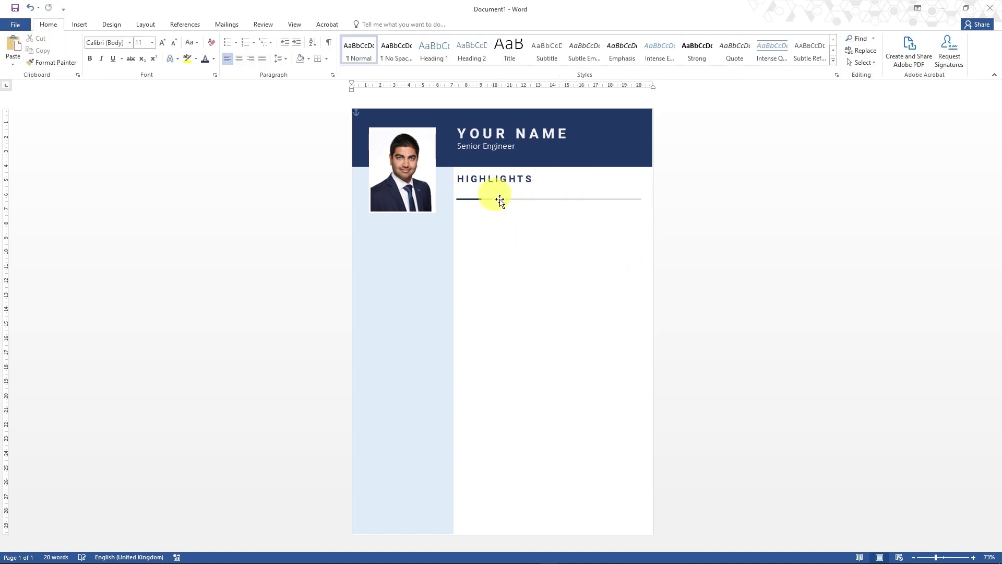
- Left-align the HIGHLIGHTS text box with the grouped underline lines
double_click(502, 194)
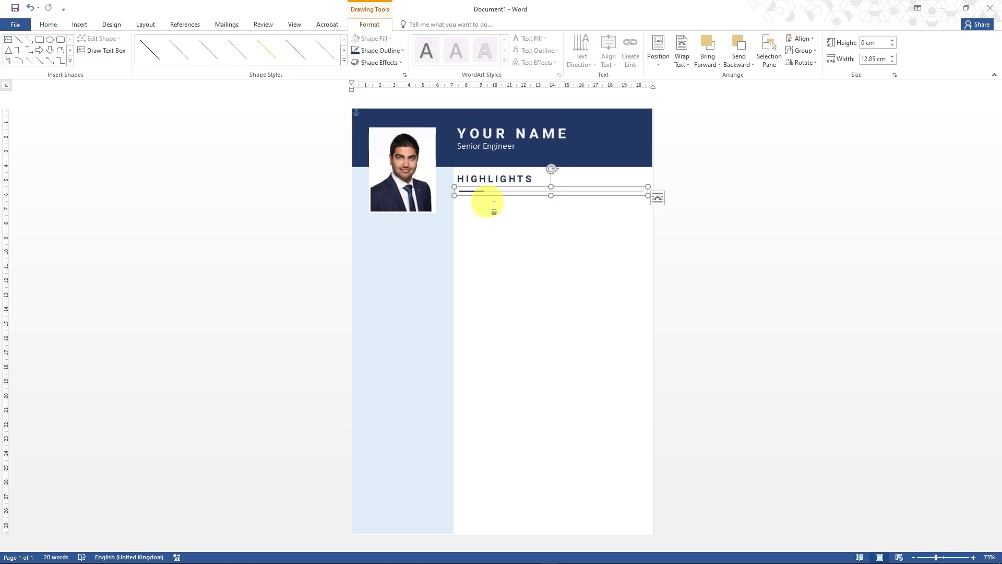
left_click(487, 174, "shift")
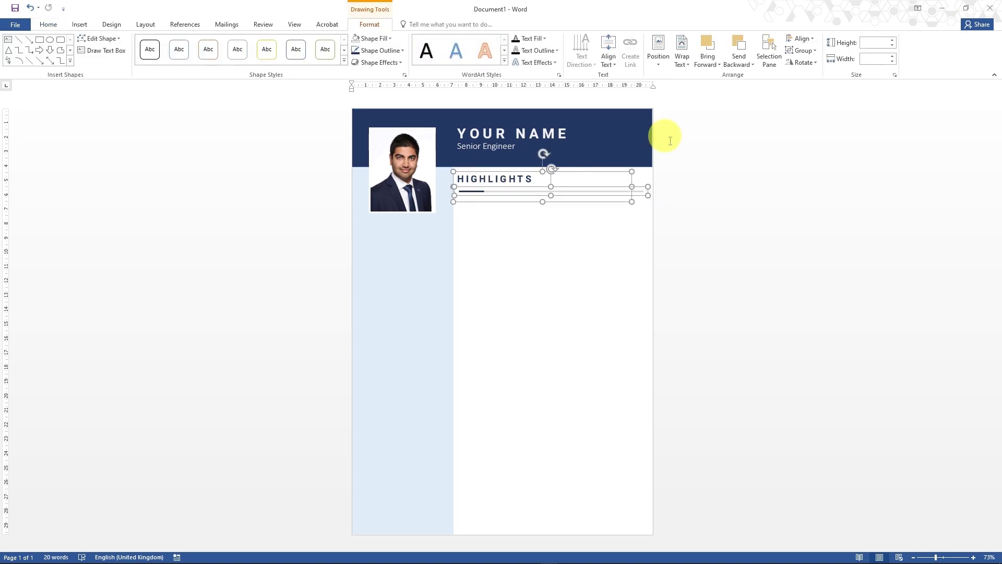
left_click(801, 39)
left_click(813, 51)
left_click(510, 207)
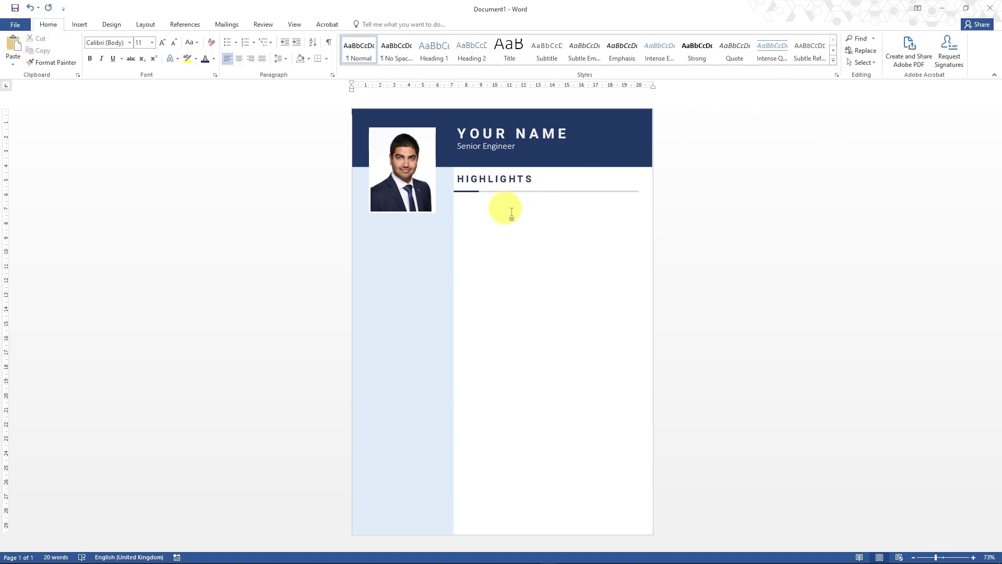
- Select the HIGHLIGHTS text box together with the line group to group them
left_click(470, 178)
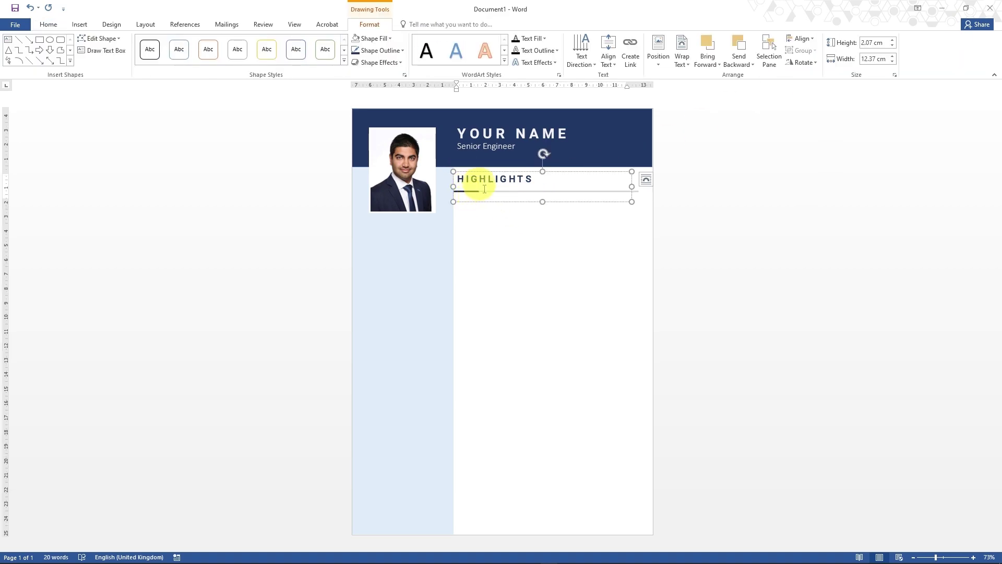
left_click(485, 211)
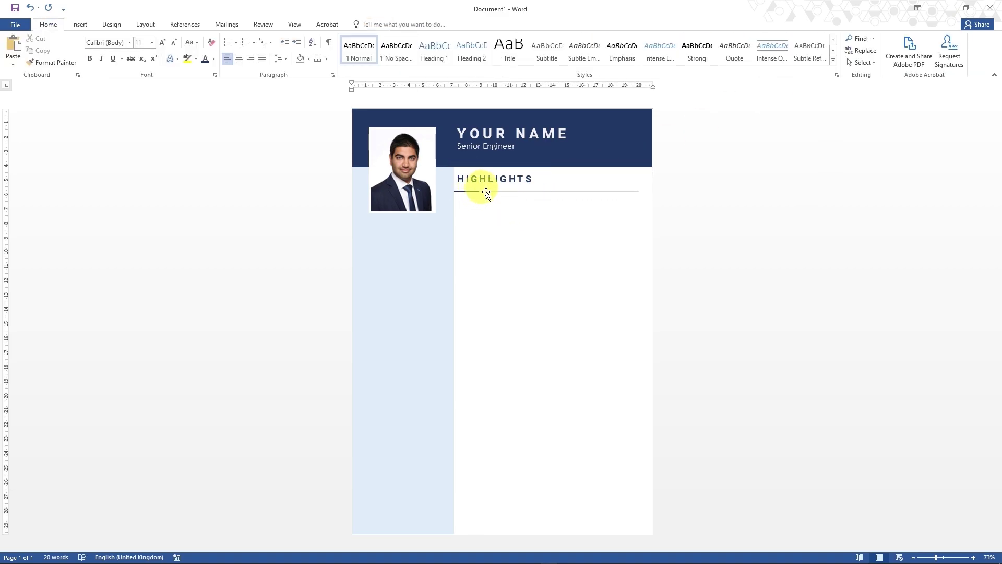
left_click(486, 192)
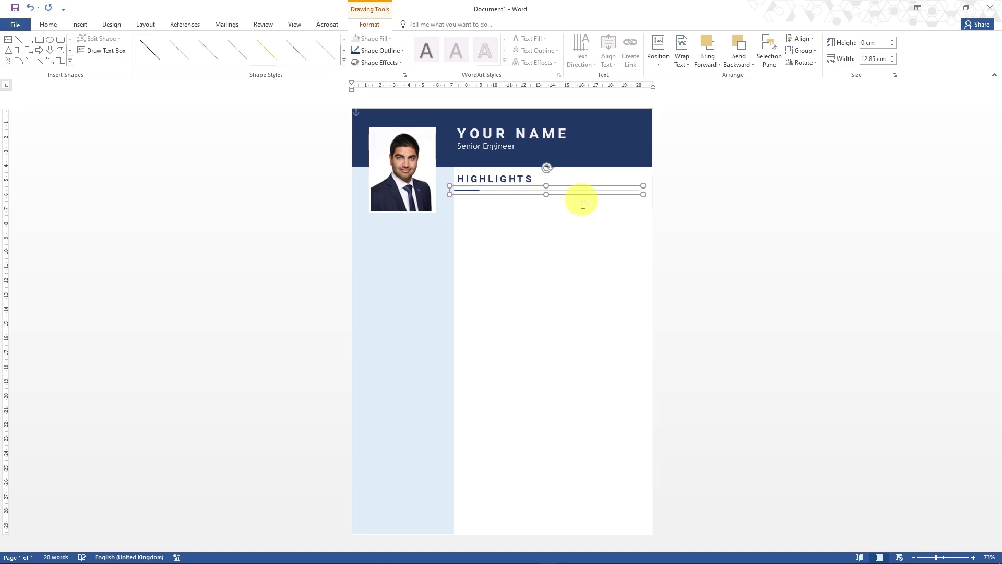
left_click(547, 188, "shift")
left_click(506, 179)
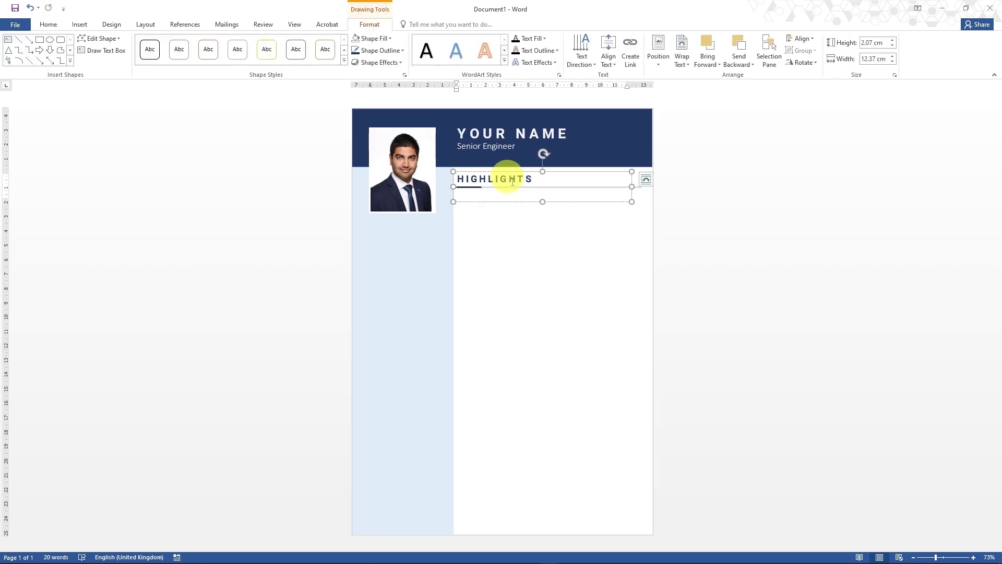
left_click(574, 186, "shift")
right_click(574, 186)
- Group the heading parts and Ctrl-drag copies down the page to make four headings
left_click(685, 249)
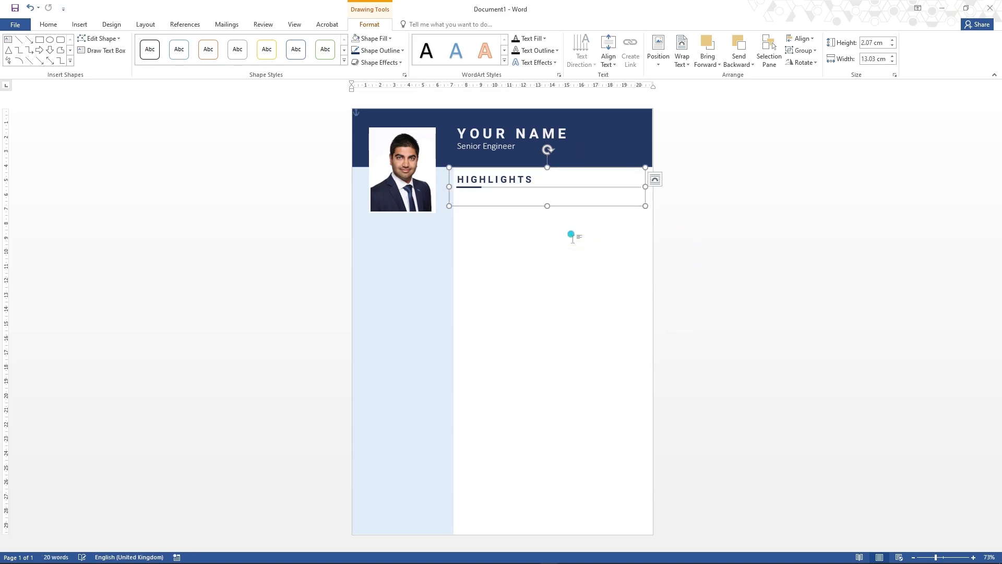
left_click_drag(498, 204, 494, 275)
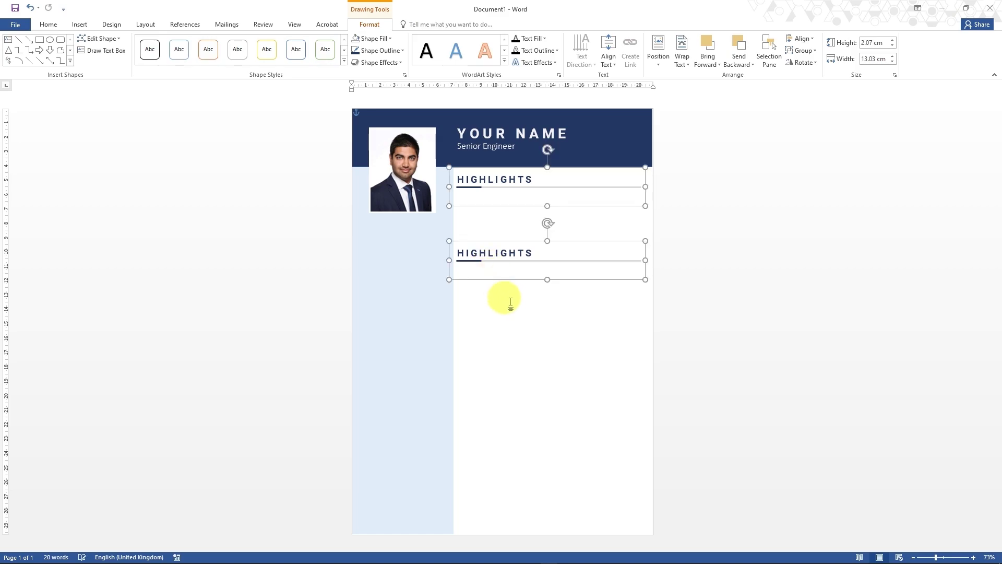
left_click_drag(504, 284, 495, 423)
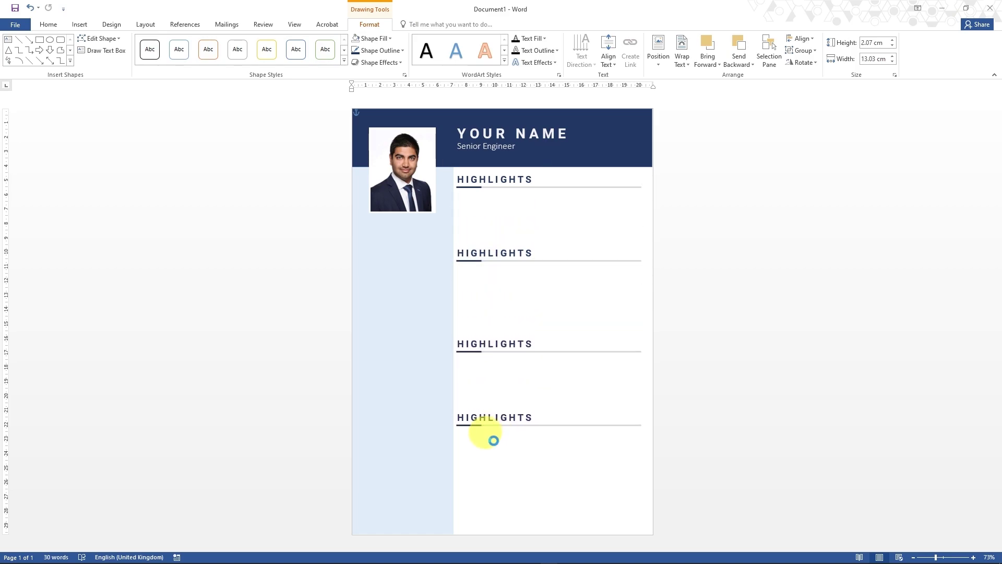
left_click(503, 434)
left_click(509, 387)
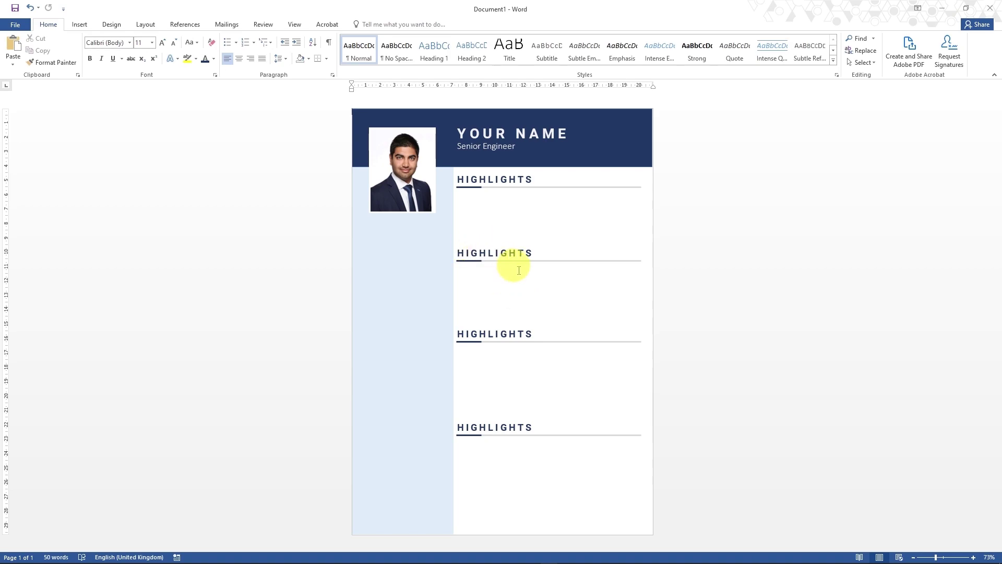
- Rename the three heading copies EXPERIENCE, EDUCATION and ACHIEVEMENTS
double_click(491, 252)
type("EXPERIENCE")
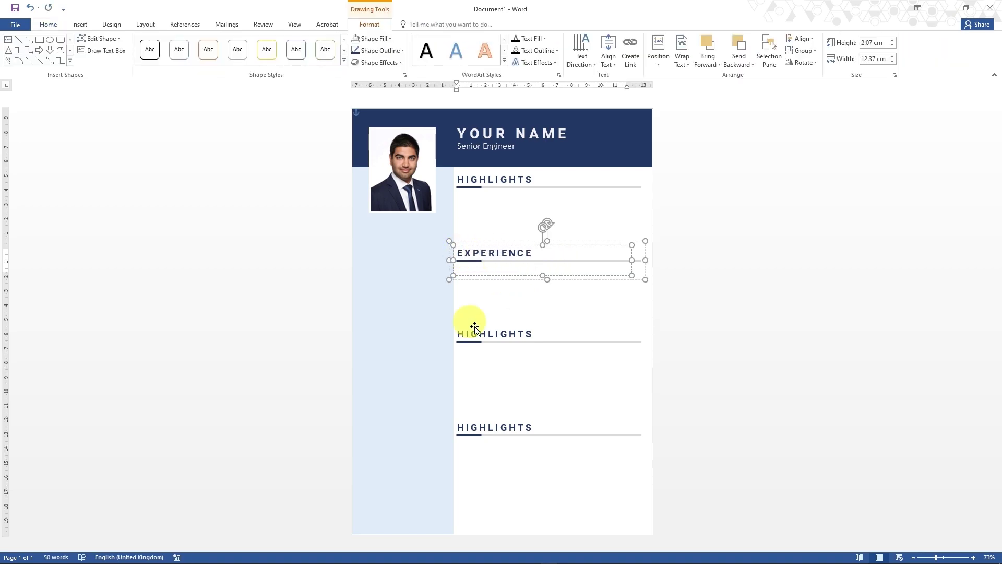
double_click(474, 334)
type("EDUCATION")
double_click(495, 427)
type("ACHIEVEMENTS")
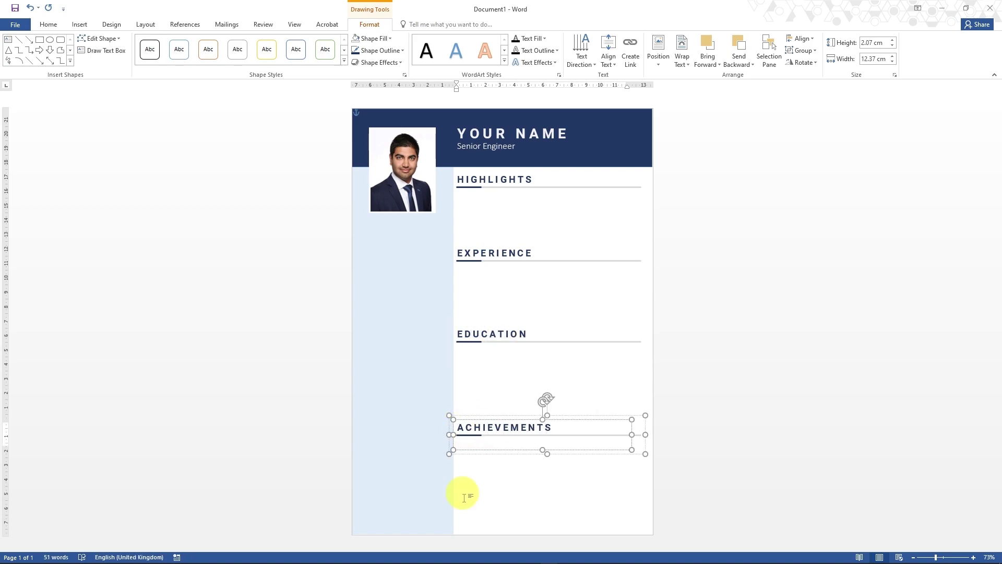
left_click(463, 495)
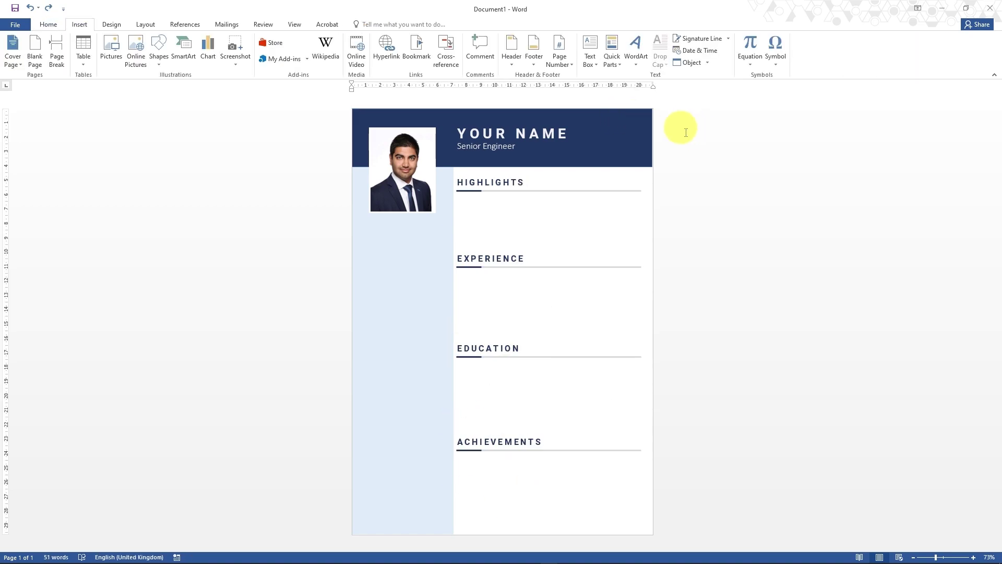
- Draw a text box under HIGHLIGHTS and paste the Lorem Ipsum placeholder text into it
left_click(590, 57)
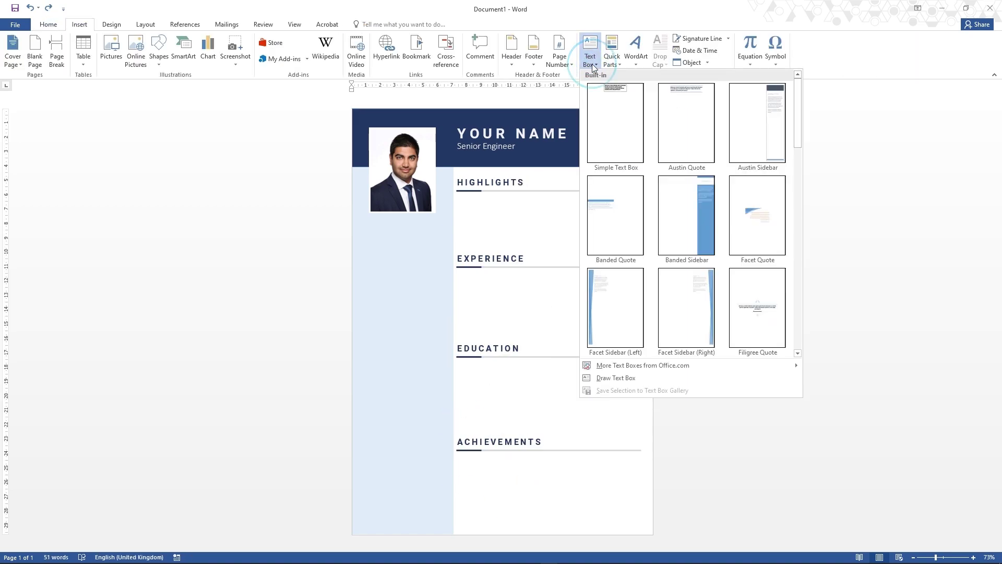
left_click(629, 377)
left_click_drag(460, 201, 641, 247)
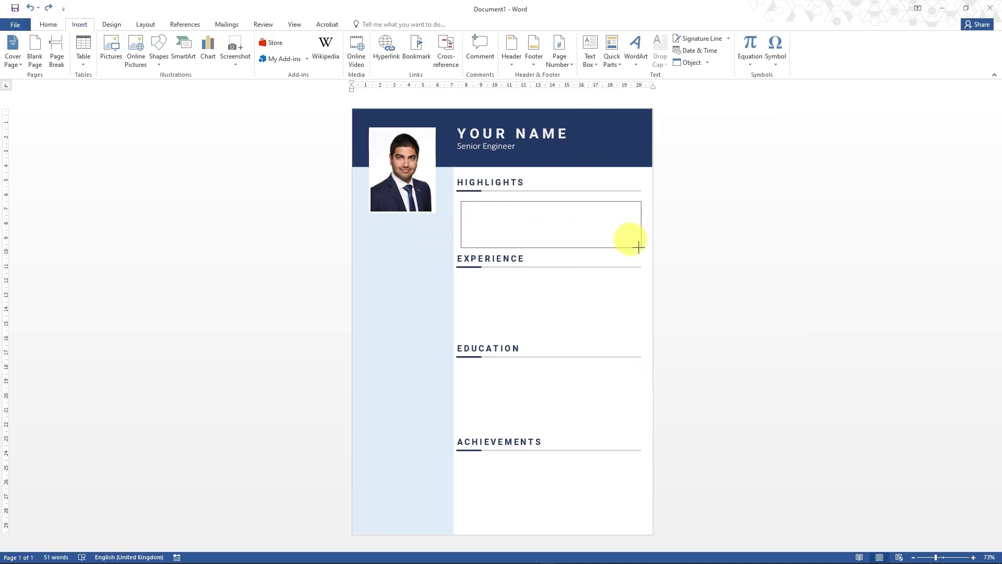
type("Lorem Ipsum is simply dummy text of the printing and typesetting industry. Lorem Ipsum has been the industry's standard dummy text ever since the 1500s, when an unknown printer took a galley of type and scrambled it to make a type specimen book. It has survived not only five centuries")
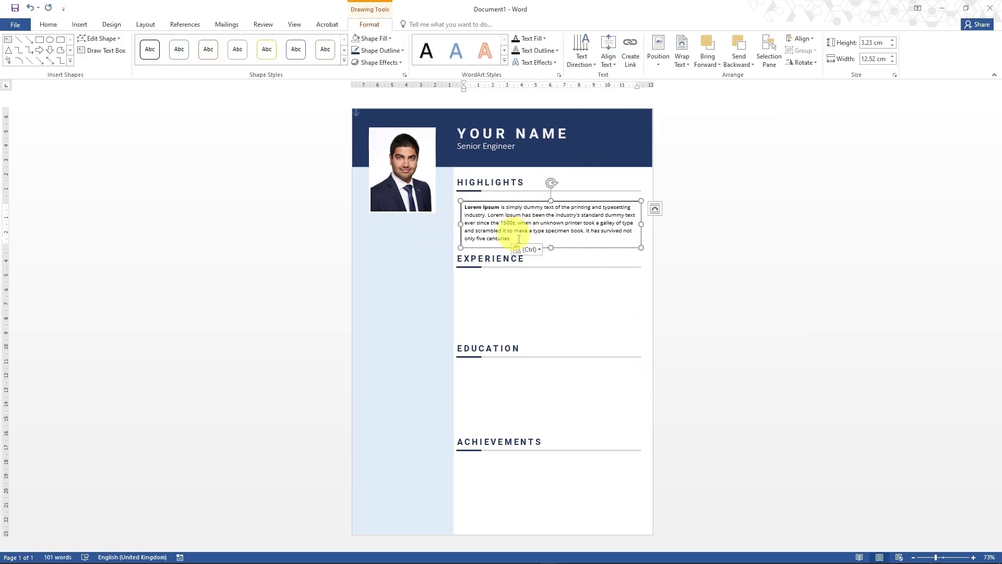
left_click_drag(511, 239, 464, 205)
- Recolour the paragraph text and set the text box to No Outline
left_click(48, 24)
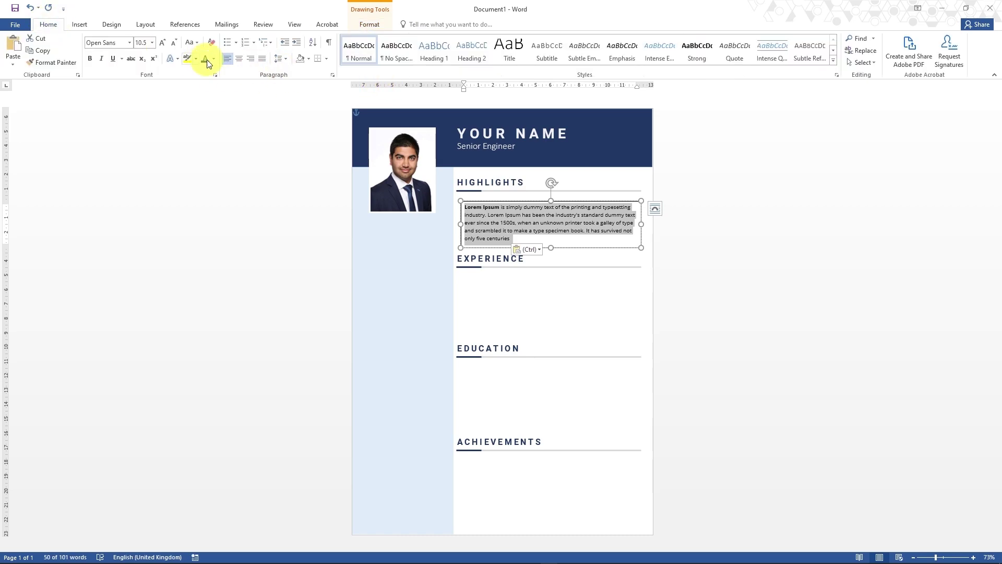
left_click(213, 58)
left_click(263, 141)
left_click(369, 24)
left_click(390, 38)
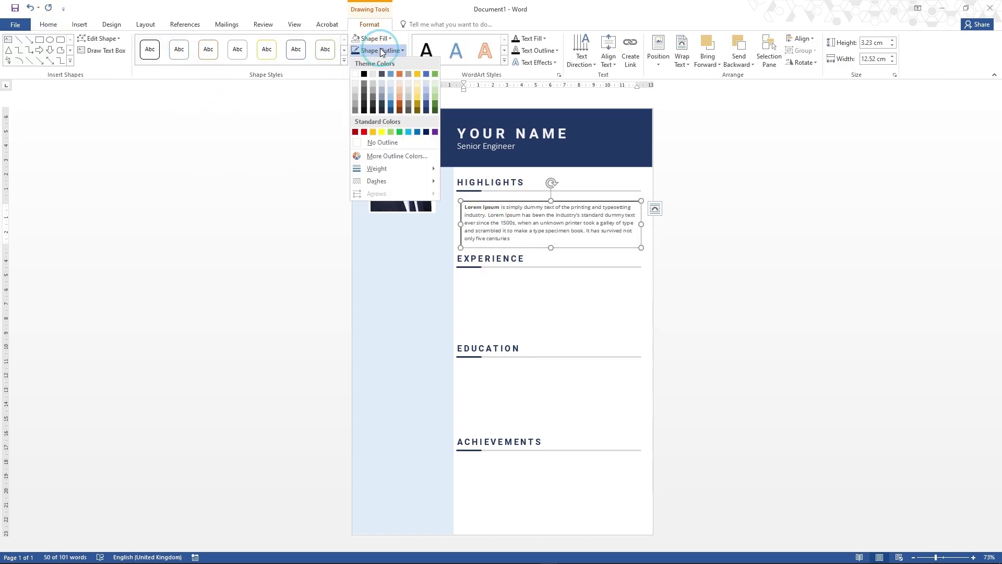
left_click(386, 138)
left_click_drag(464, 205, 512, 238)
left_click(481, 273)
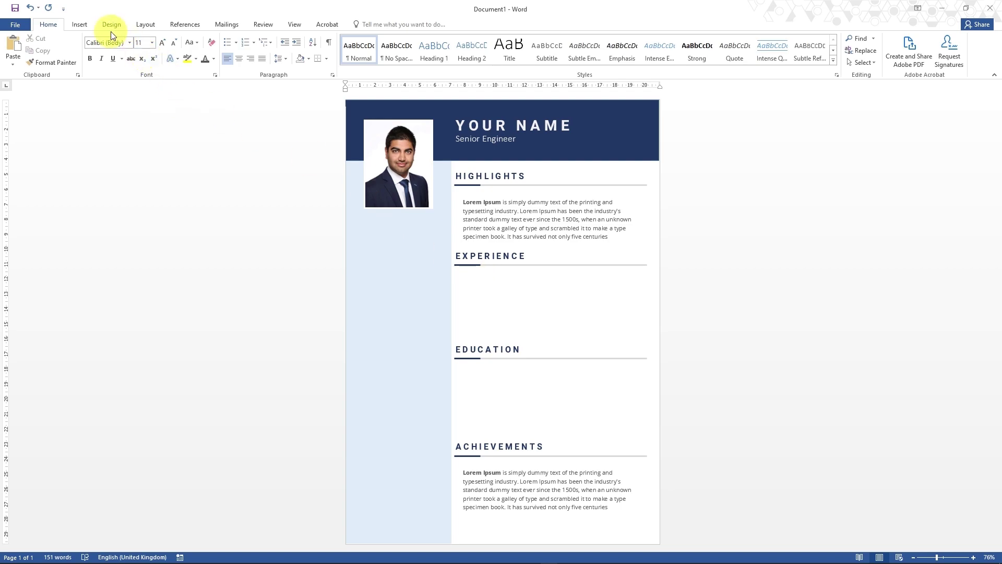
- Draw a small shape under EXPERIENCE and fill it navy
left_click(80, 25)
left_click(159, 62)
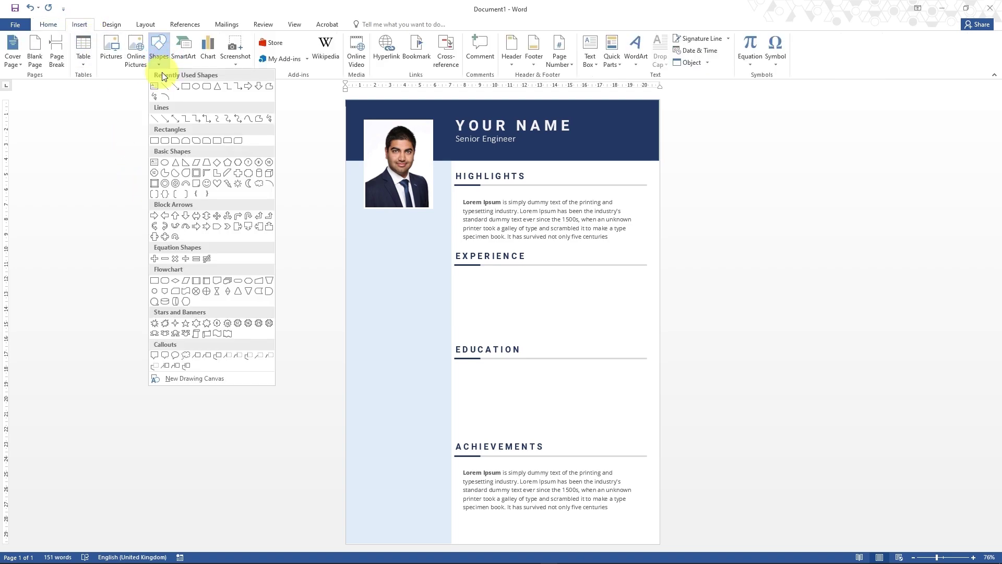
left_click(196, 86)
left_click_drag(456, 272, 468, 282)
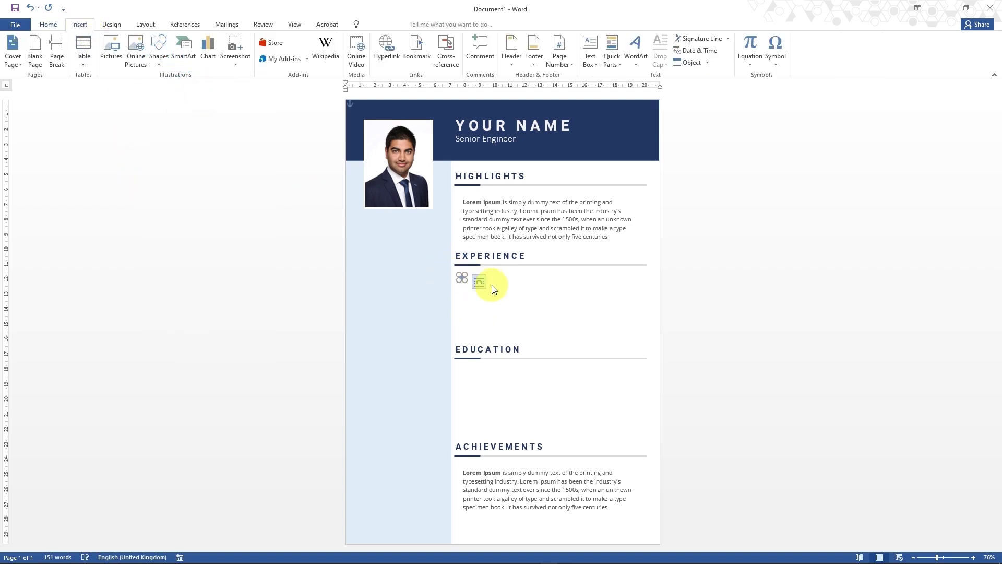
left_click(379, 39)
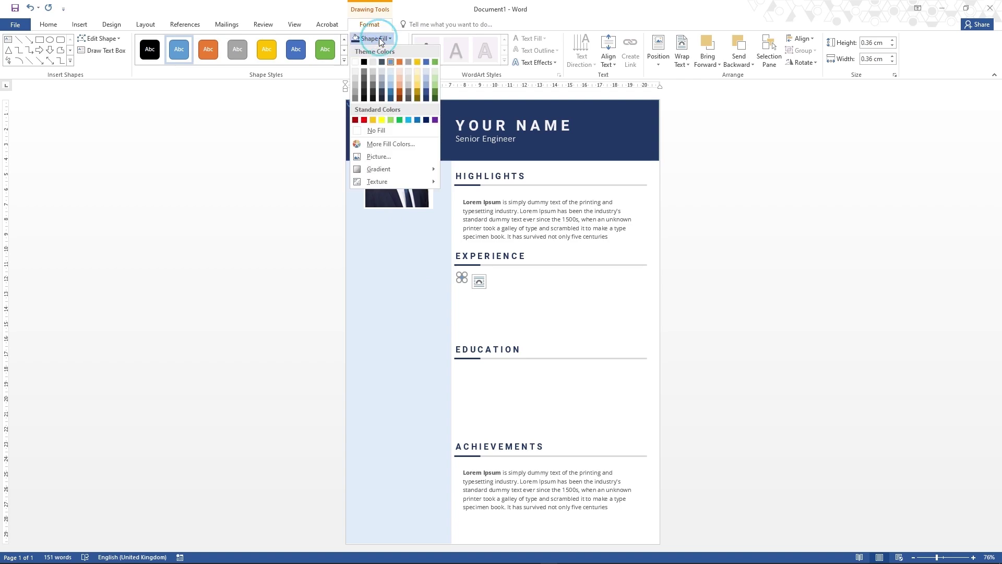
left_click(420, 99)
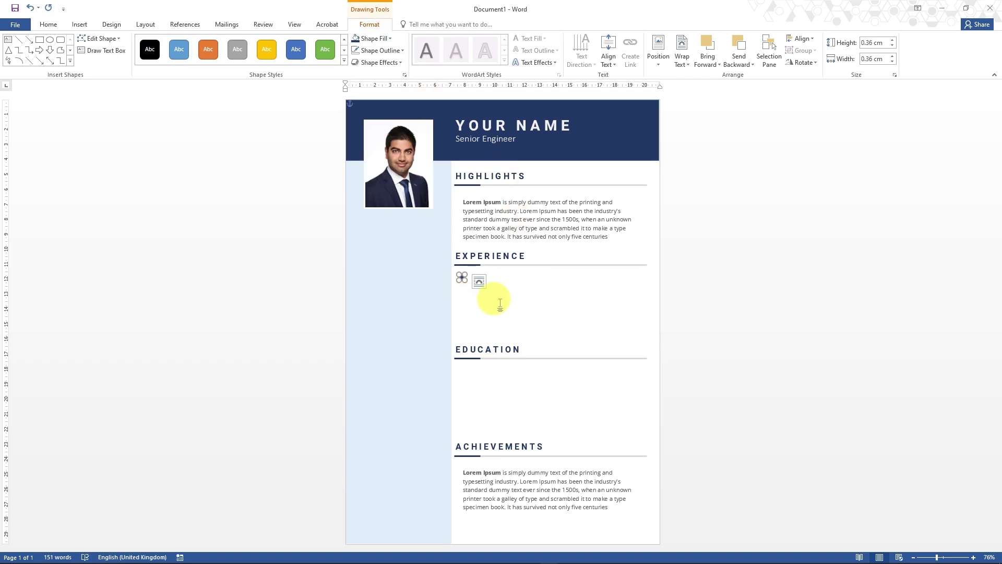
- Remove the navy circle's outline
scroll(500, 303, "up", 3)
scroll(488, 294, "up", 2)
scroll(485, 292, "up", 3)
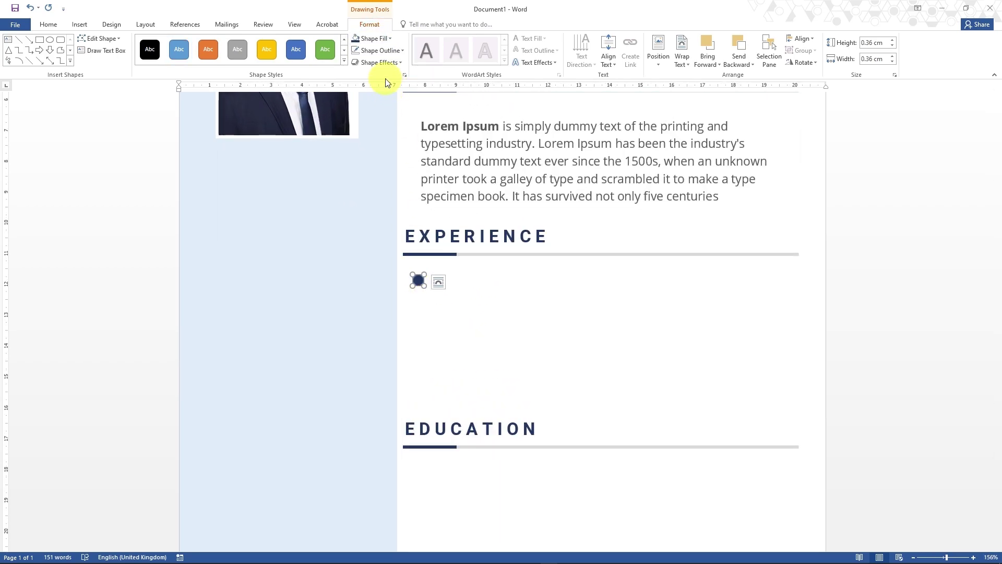
left_click(376, 51)
left_click(369, 144)
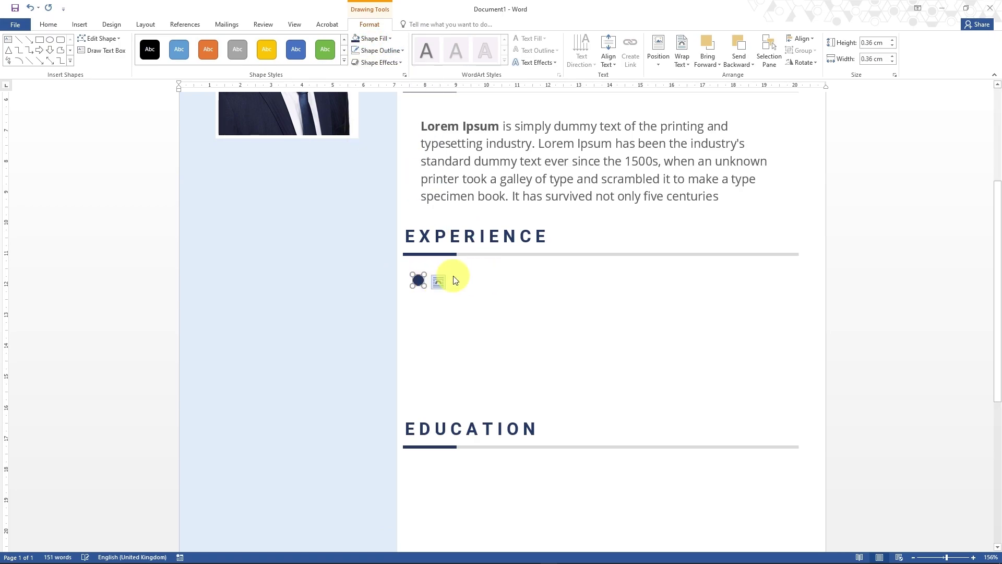
- Ctrl-drag a copy of the navy circle directly below the first one
left_click_drag(417, 280, 416, 330)
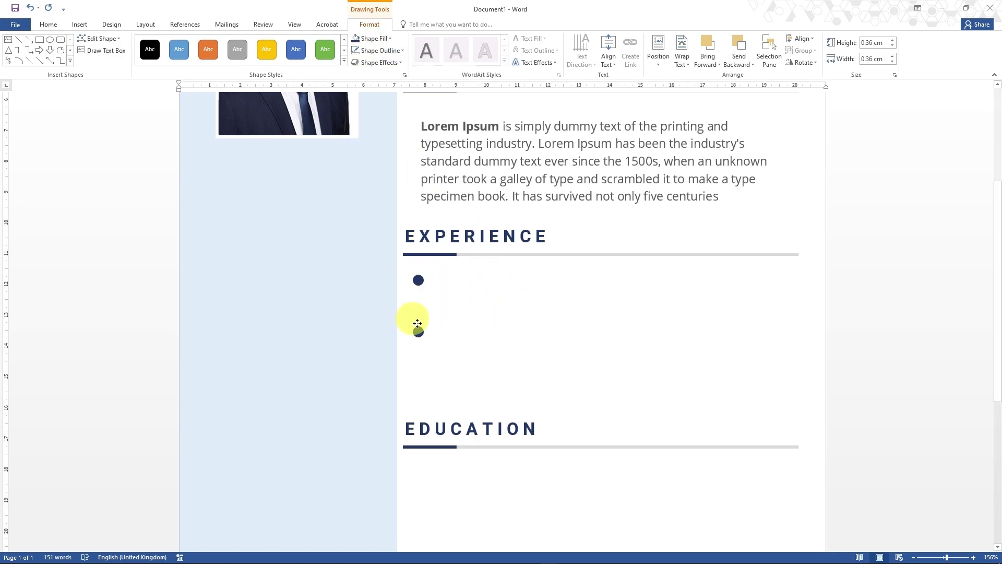
left_click(419, 332, "shift")
left_click(421, 334)
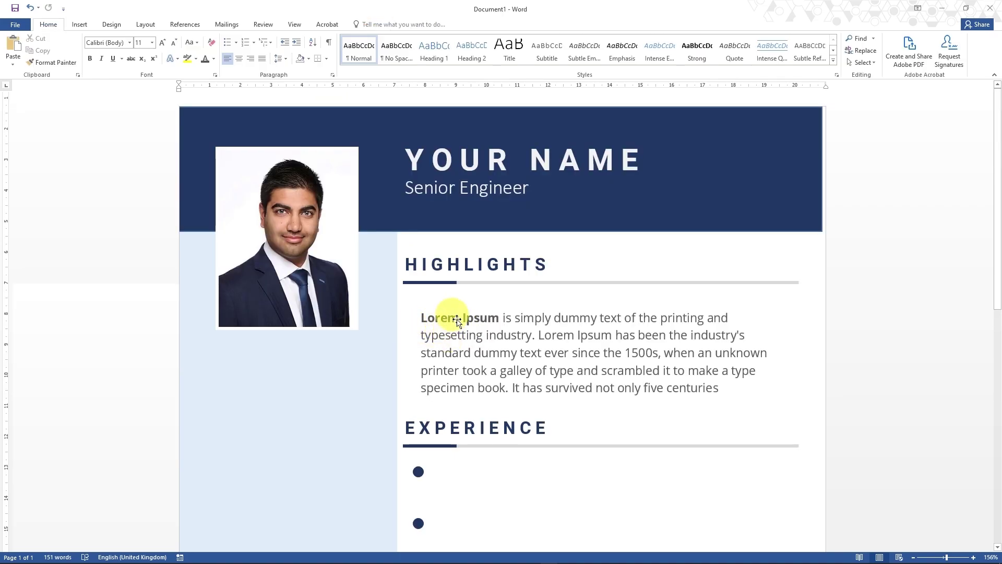
scroll(433, 334, "down", 3)
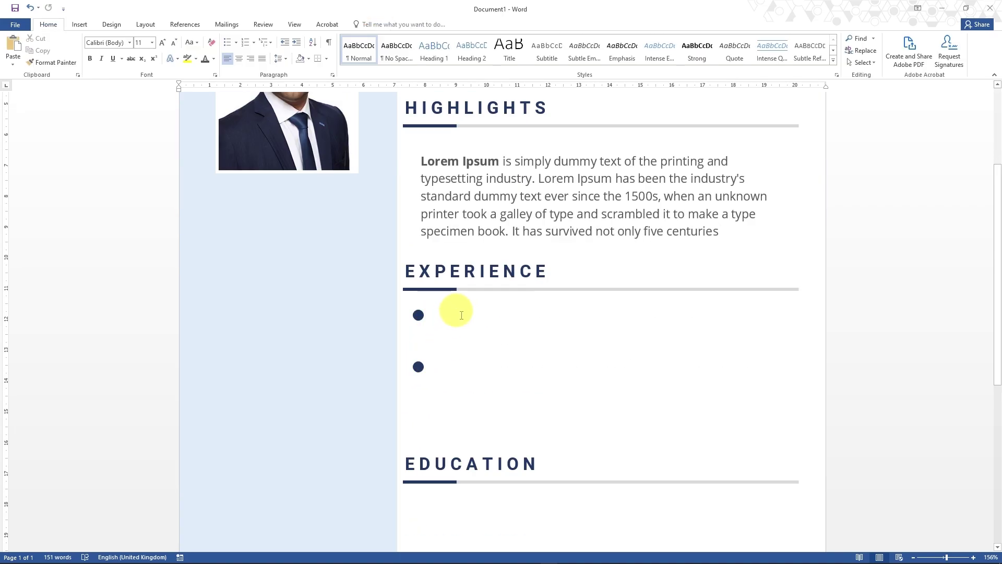
scroll(454, 303, "down", 3)
- Add a third navy dot and draw a vertical line joining the top and bottom dots
left_click_drag(420, 252, 420, 300, "ctrl")
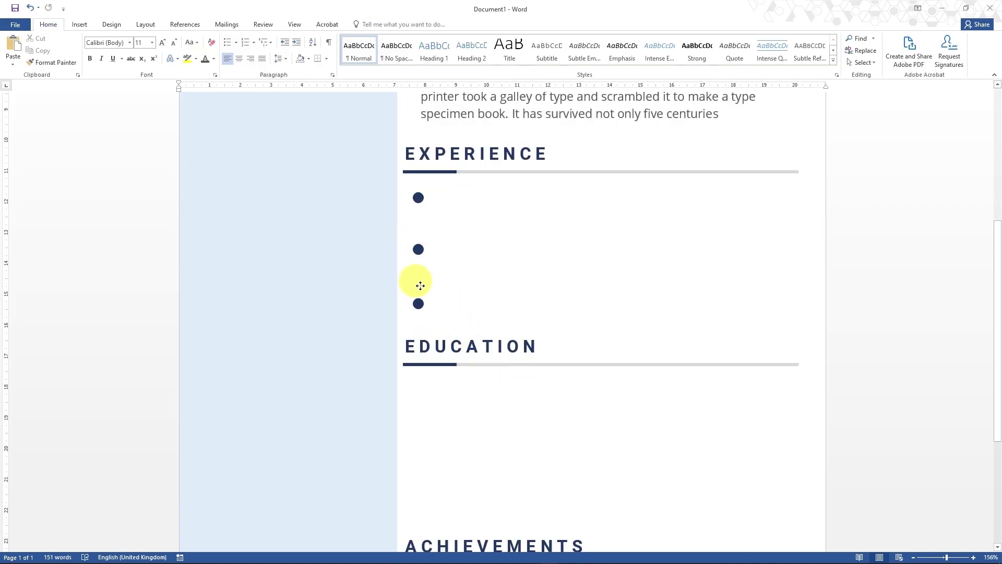
left_click(419, 250, "shift")
left_click(79, 24)
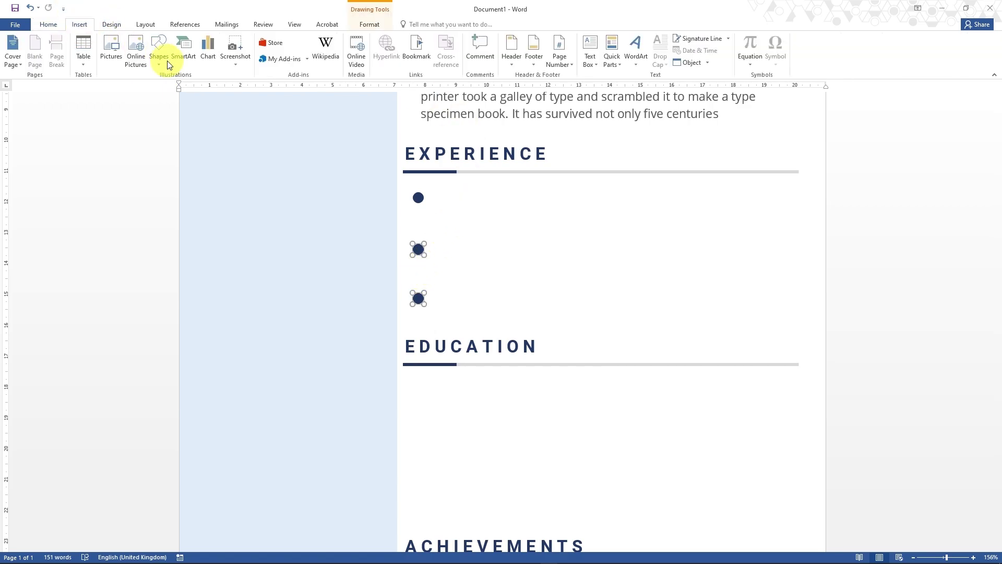
left_click(159, 52)
left_click(167, 86)
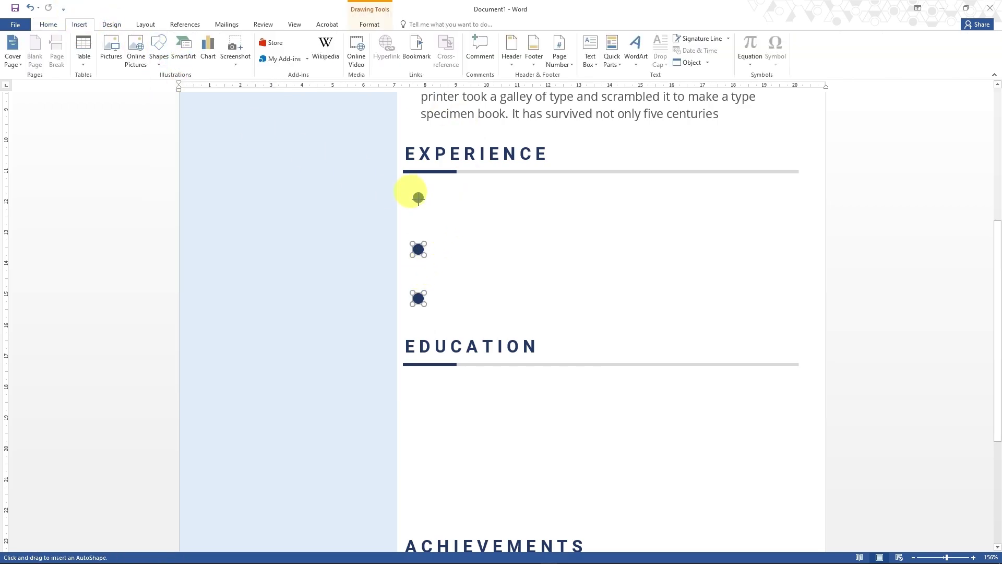
left_click_drag(418, 198, 410, 290)
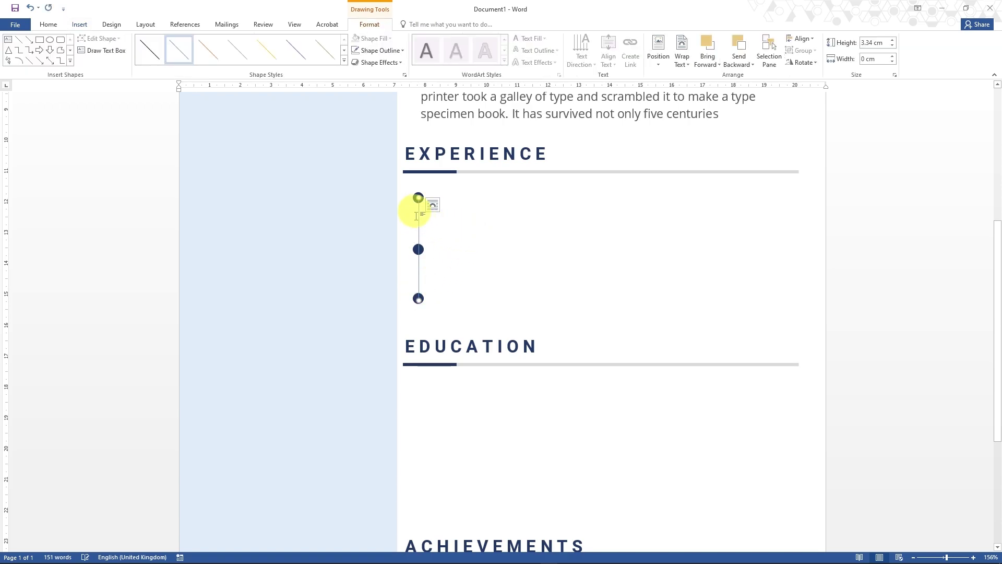
left_click(452, 213)
scroll(453, 219, "down", 3)
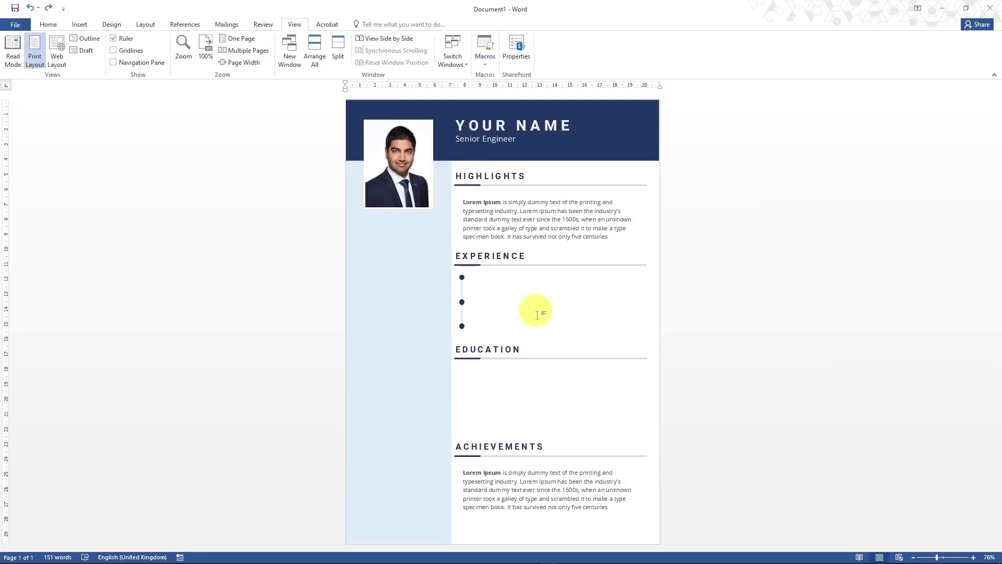
- Ctrl-drag a copy of the Experience dot timeline beneath the EDUCATION heading
left_click(462, 295)
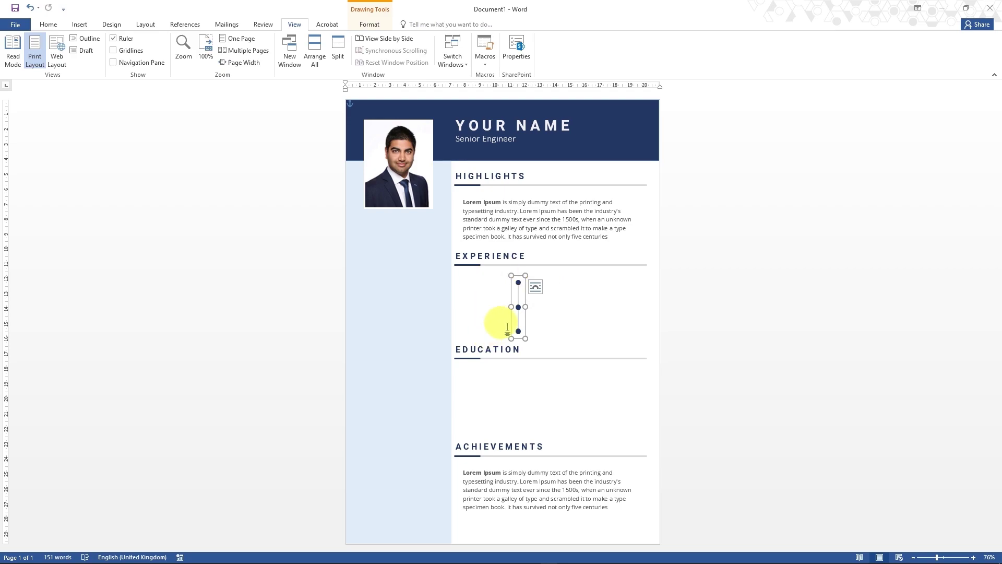
left_click_drag(460, 317, 467, 416)
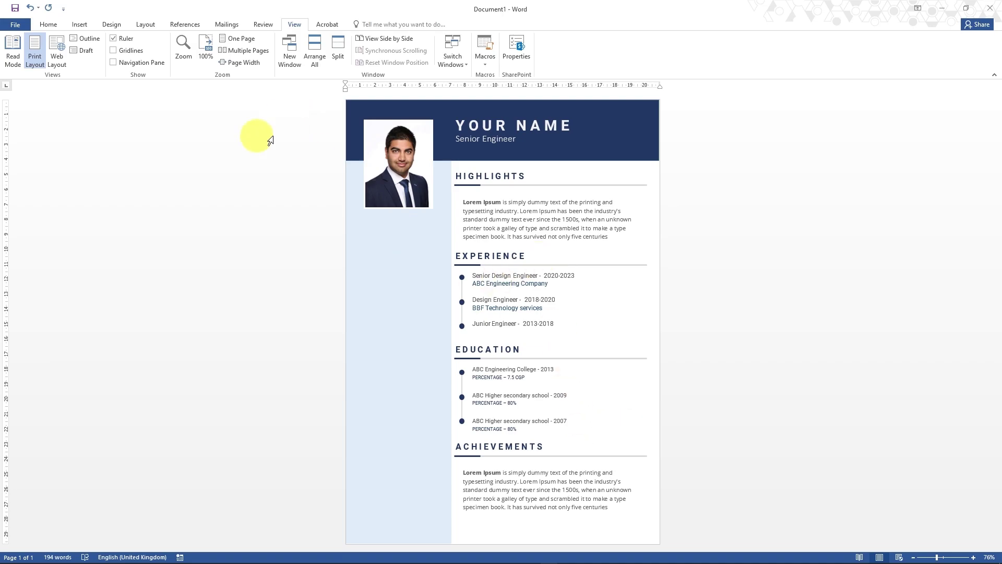
- Draw a text box below the photo reading PROFILE with No Fill
left_click(79, 25)
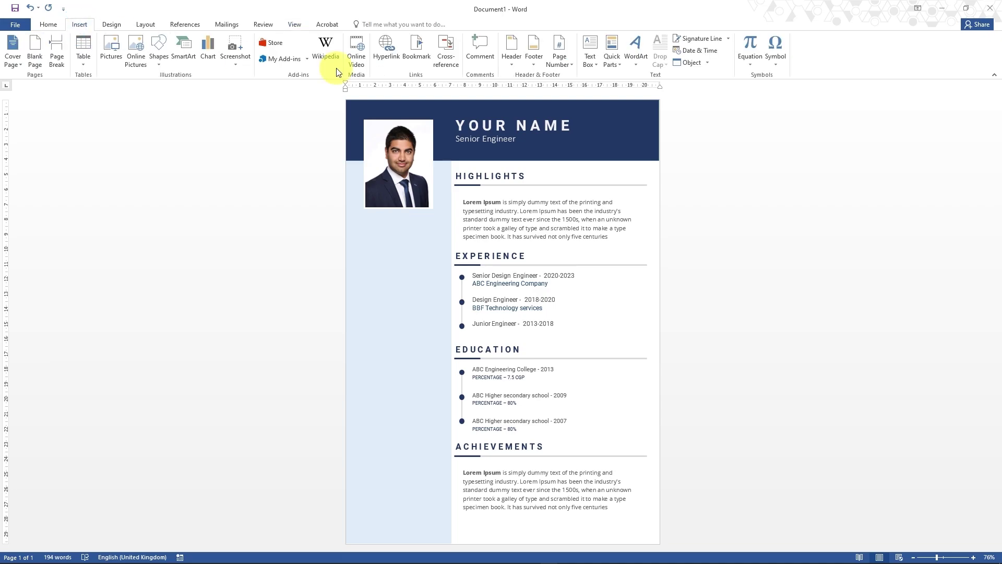
left_click(590, 58)
left_click(613, 378)
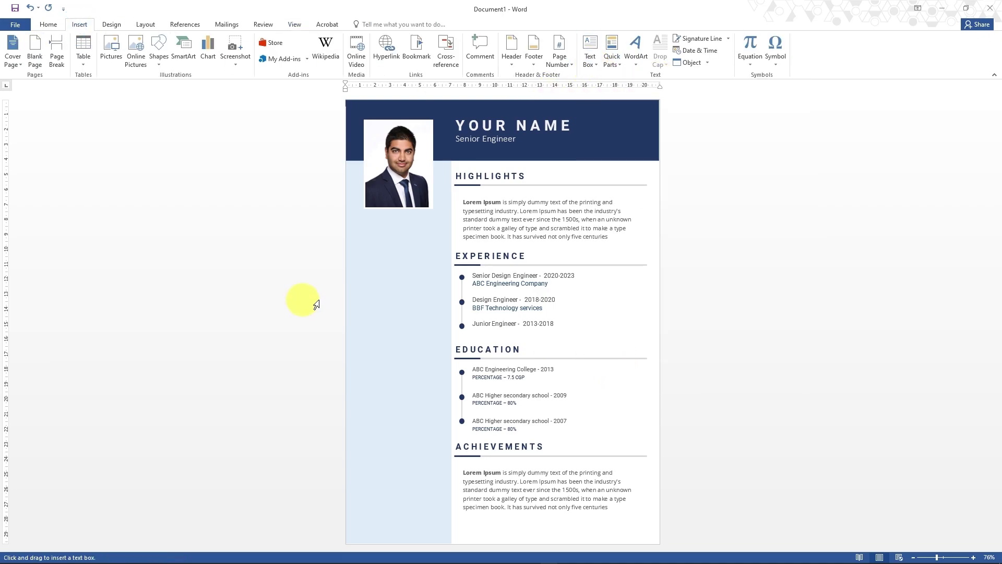
left_click_drag(357, 225, 429, 244)
type("PROFILE")
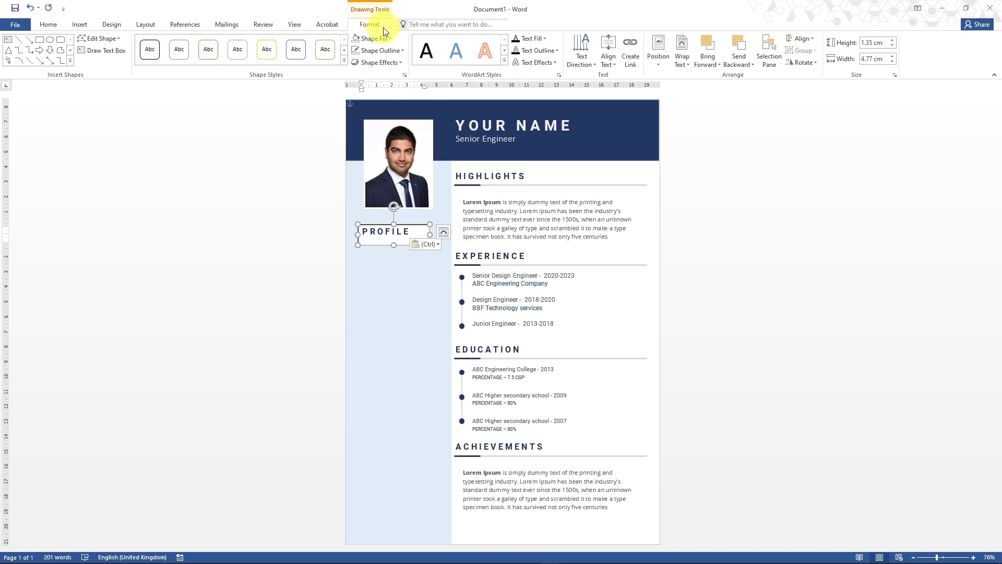
left_click(358, 41)
left_click(392, 240)
- Ctrl-drag copies of the PROFILE heading further down the sidebar
left_click(402, 245)
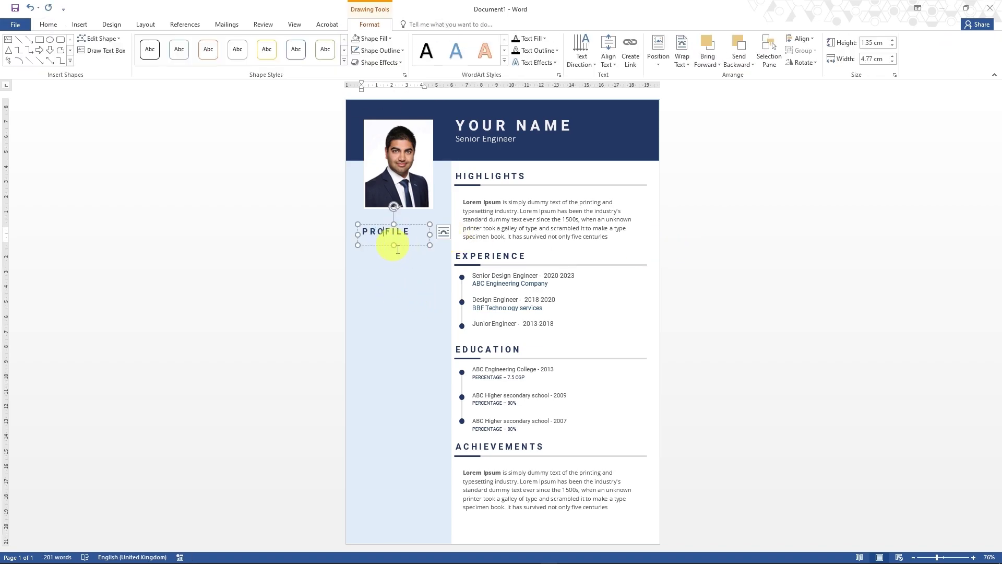
left_click_drag(402, 245, 397, 305)
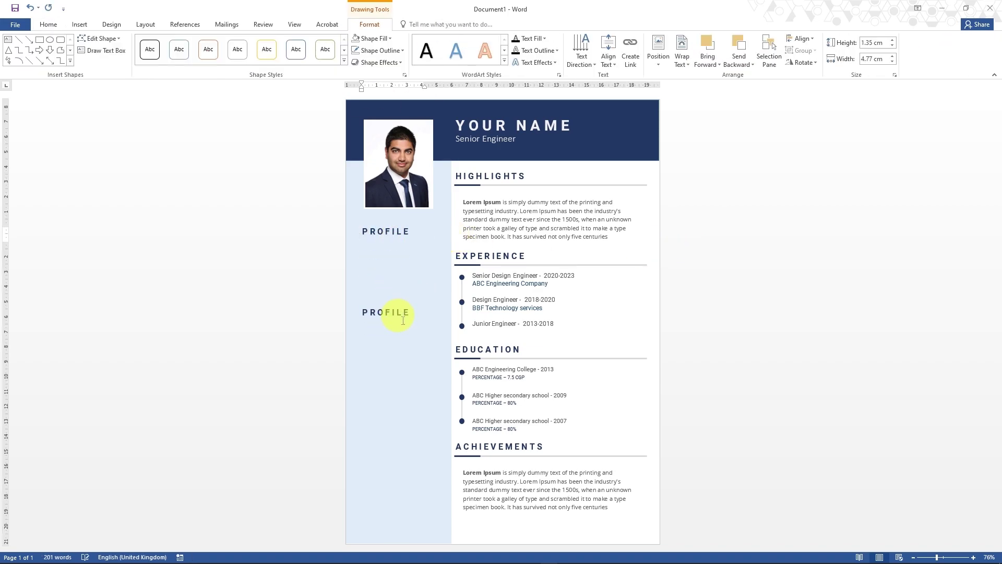
left_click(738, 323)
left_click(407, 324)
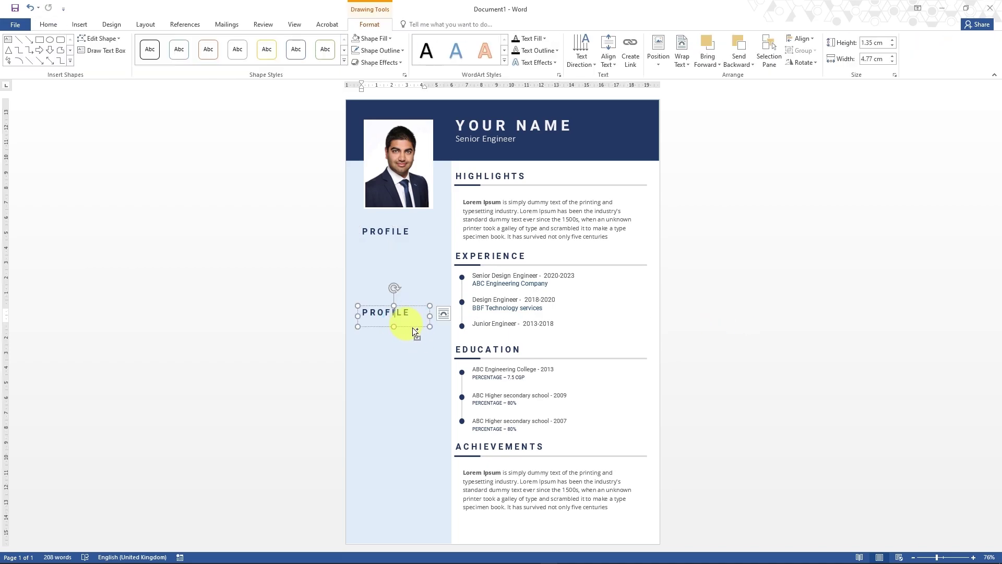
left_click_drag(412, 327, 402, 485)
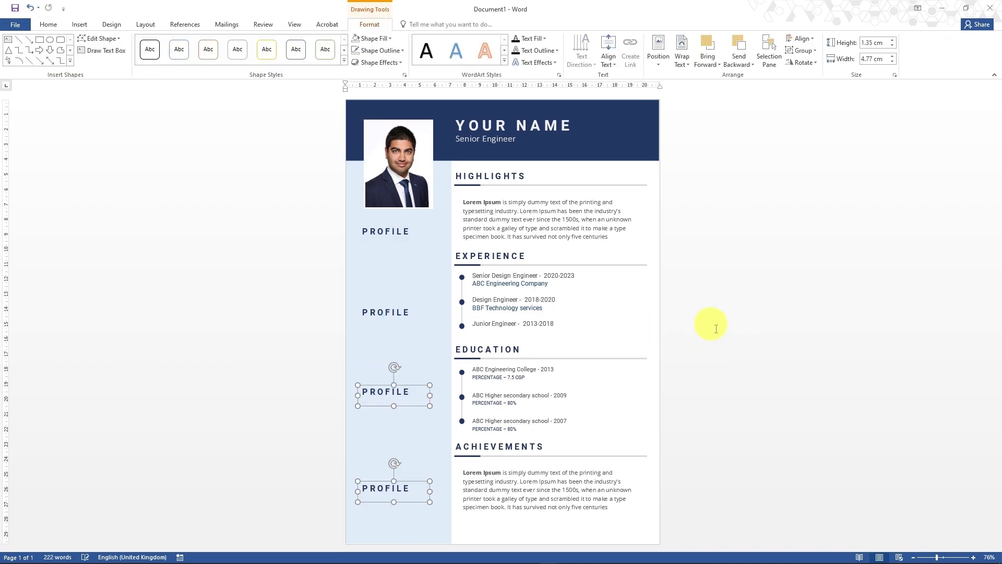
- Rename the lower sidebar headings PERSONAL, SKILLS and LANGUAGE
left_click(690, 332)
double_click(388, 313)
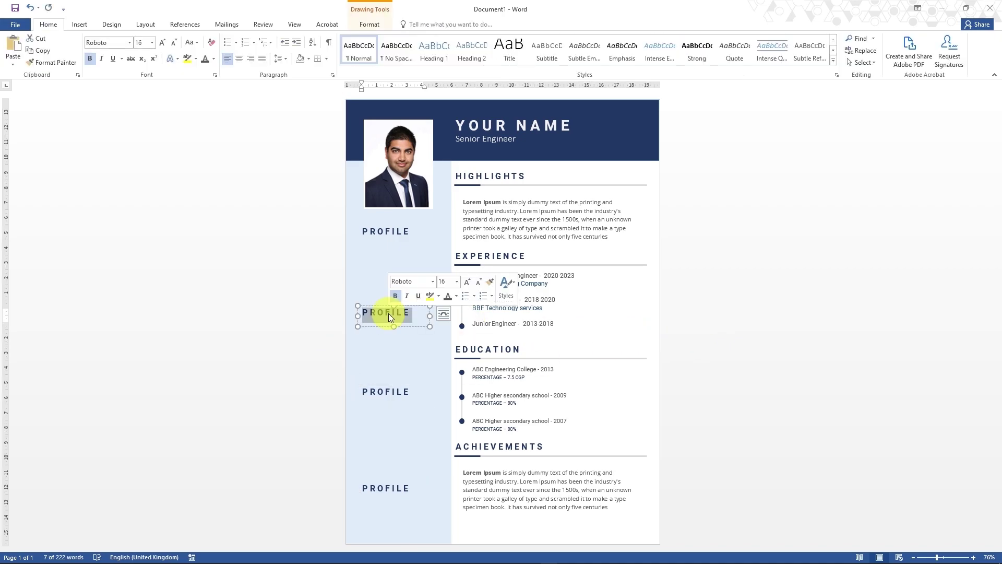
type("PERSONAL")
double_click(378, 391)
type("SKILLS")
double_click(380, 489)
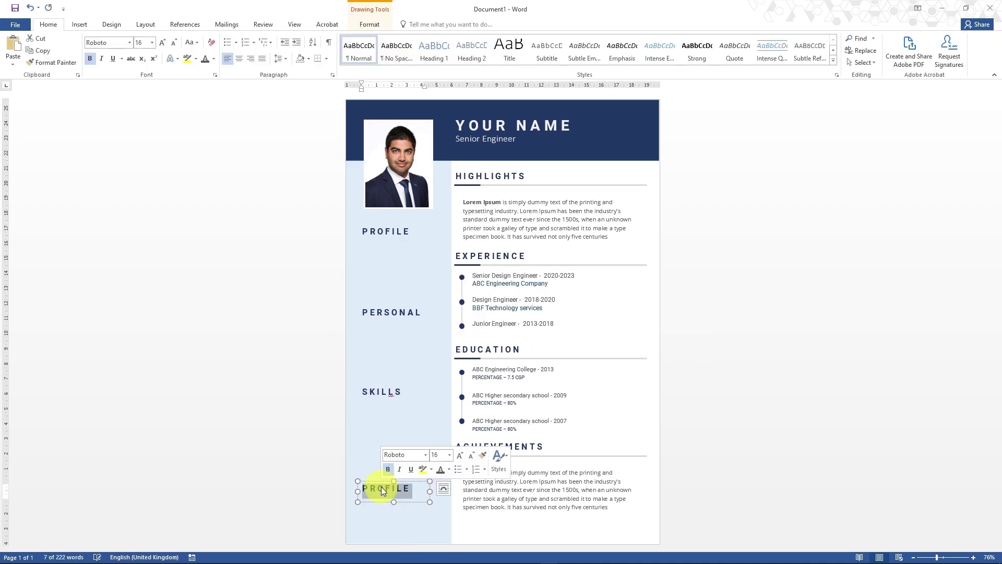
type("LANGUAGE")
left_click(762, 348)
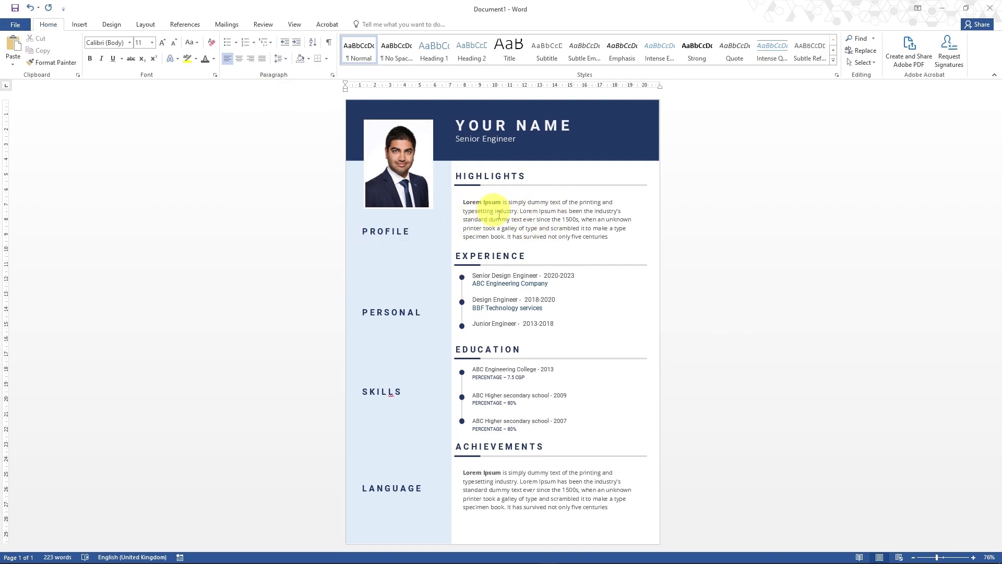
- Copy the HIGHLIGHTS placeholder paragraph under PROFILE and enlarge its text
left_click(487, 203)
mouse_move(459, 191)
left_mouse_down()
mouse_move(421, 246)
mouse_move(392, 235)
left_mouse_up()
key("ctrl+a")
left_click(169, 46)
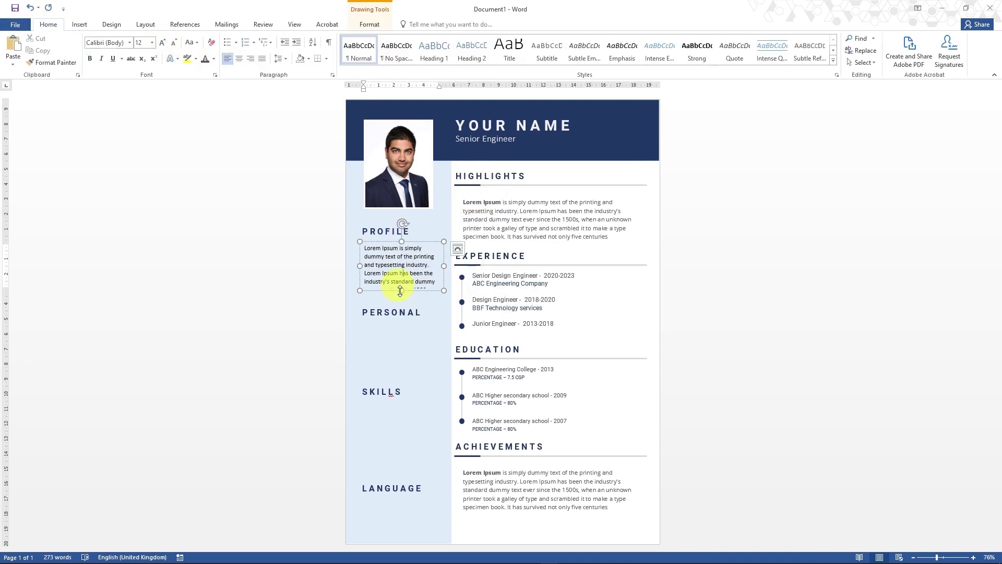
left_click(736, 345)
scroll(399, 361, "up", 2, "ctrl")
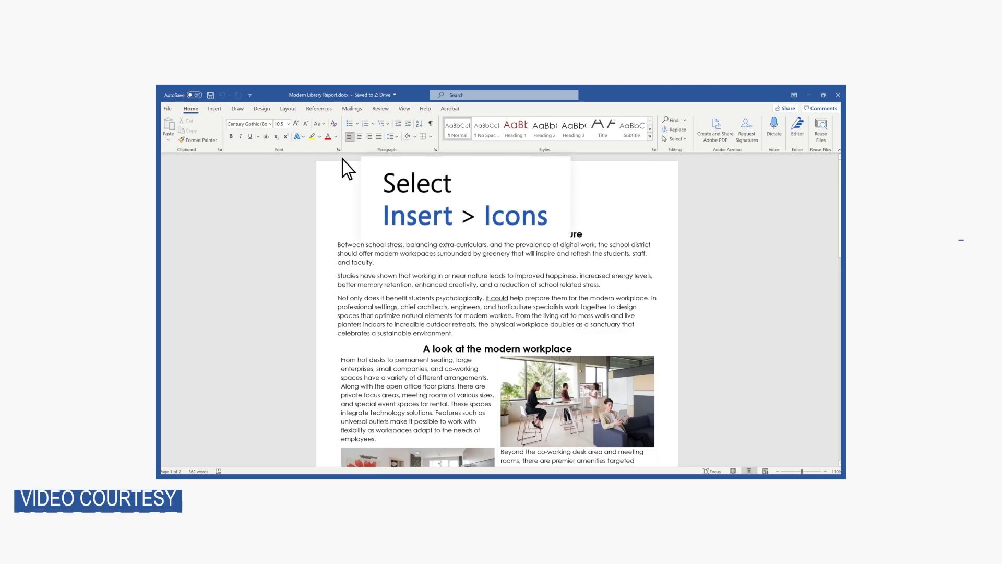
- Search the icon library for 'tree' and insert a tree icon and an acorn icon
left_click(215, 114)
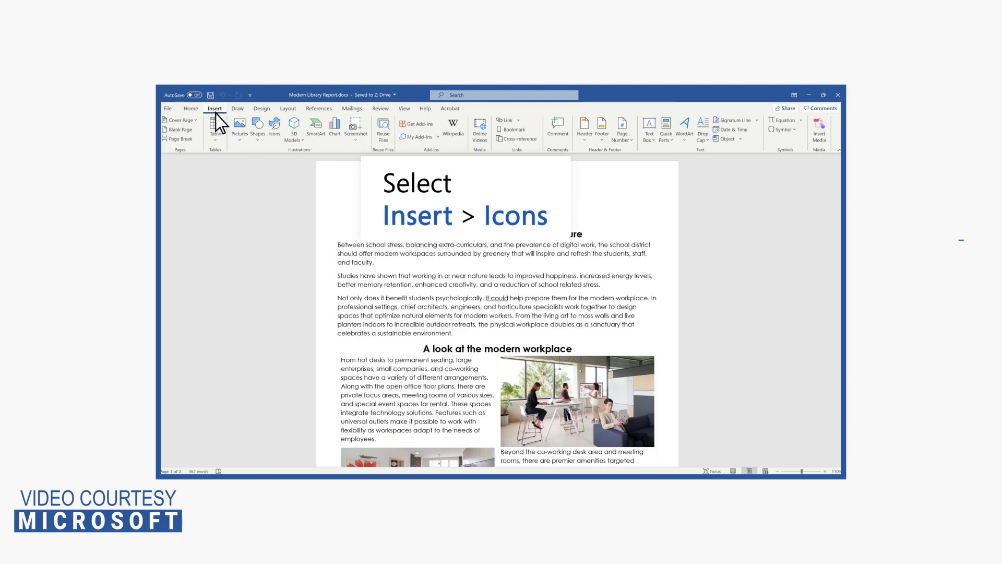
left_click(275, 137)
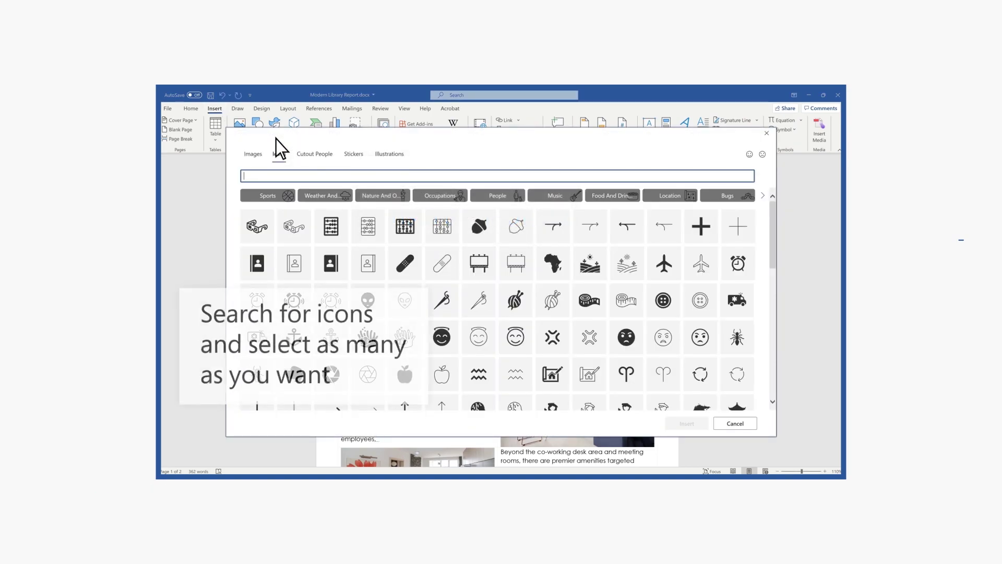
type("tree")
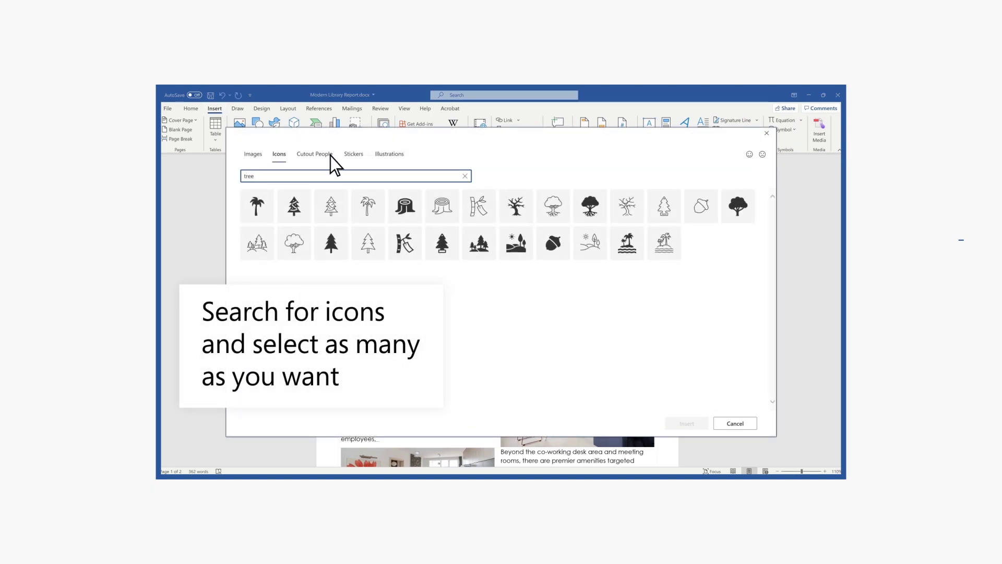
left_click(591, 209)
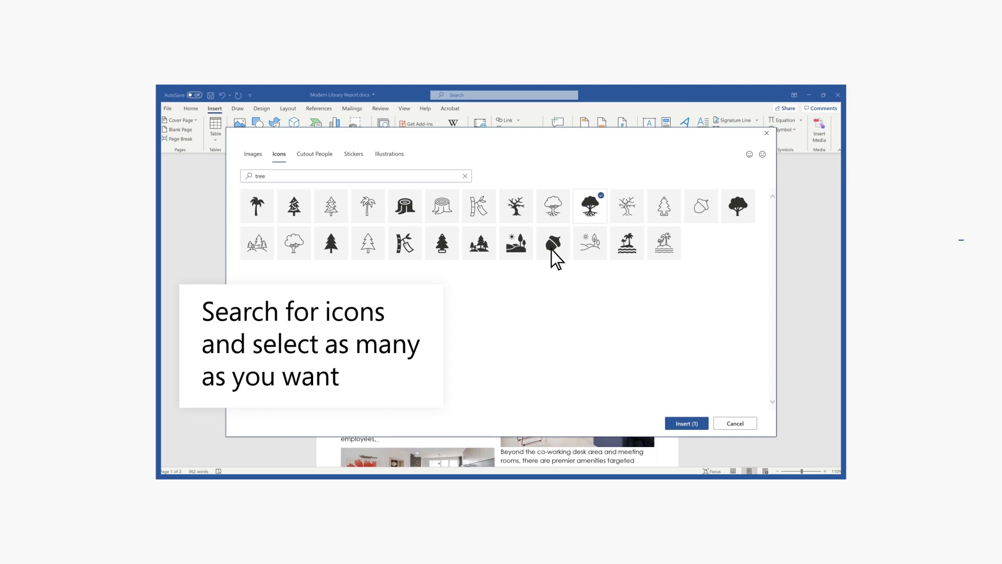
left_click(552, 244)
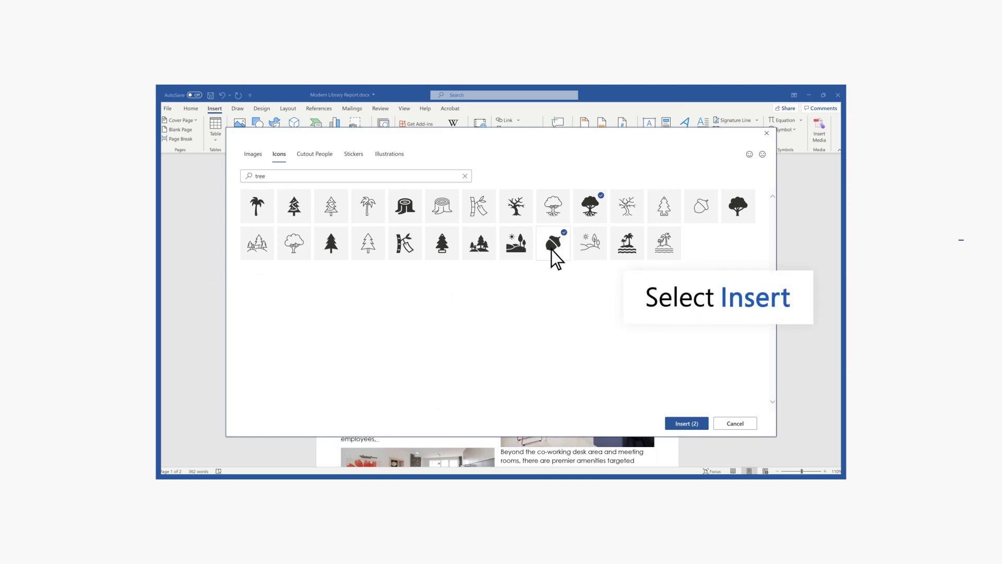
left_click(687, 424)
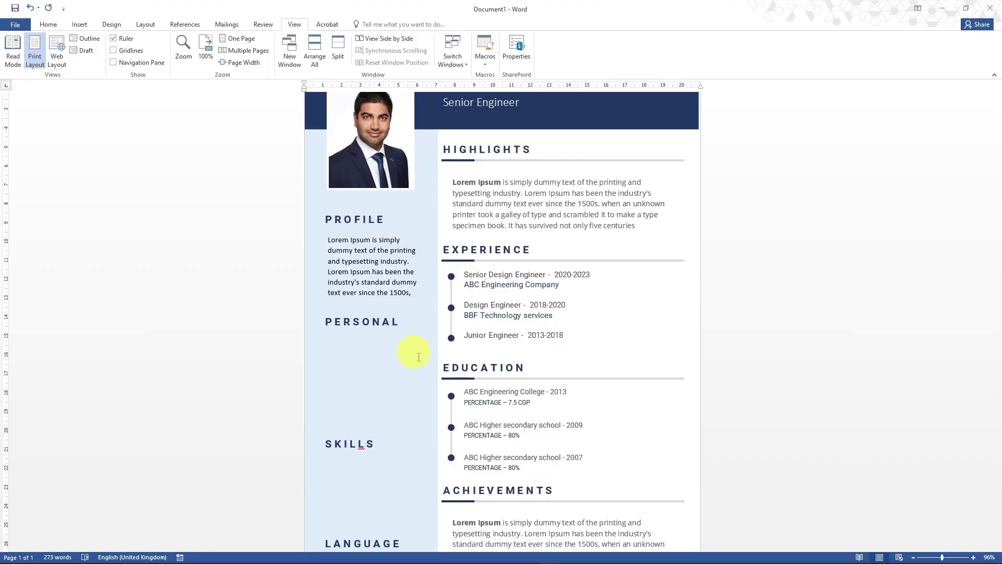
- Draw a small square below PERSONAL and Ctrl-drag copies downward
left_click(79, 24)
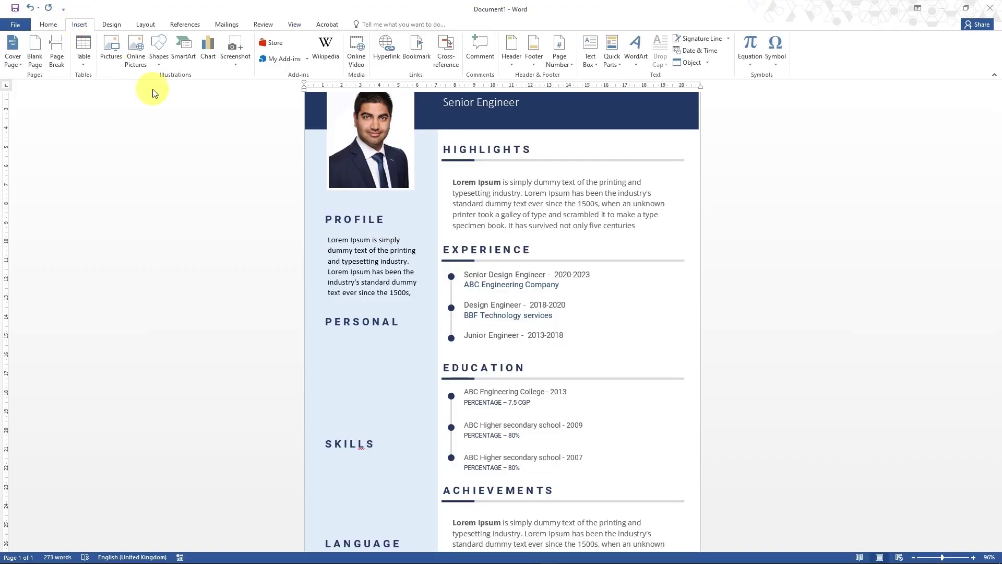
left_click(158, 50)
left_click(184, 89)
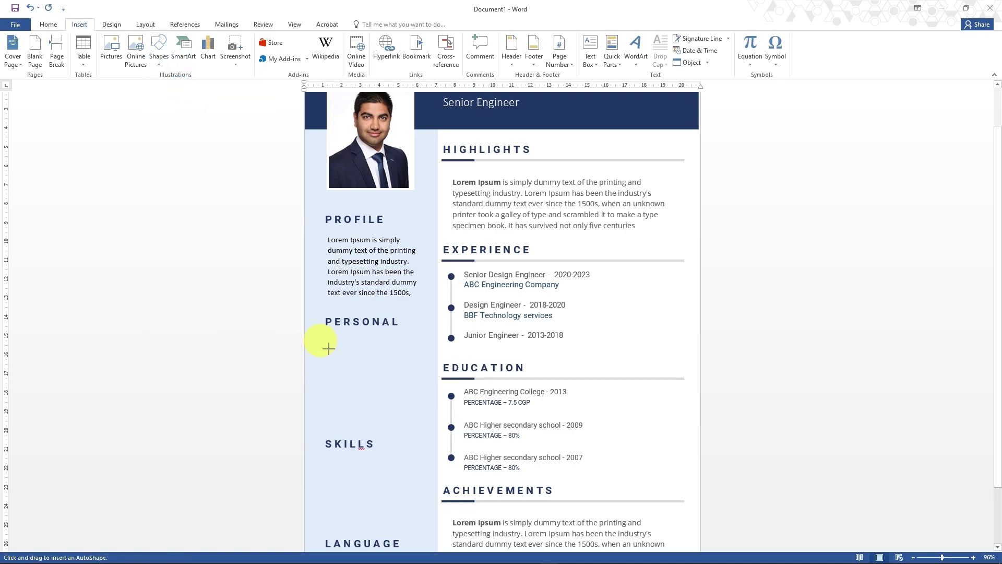
left_click_drag(322, 334, 343, 353)
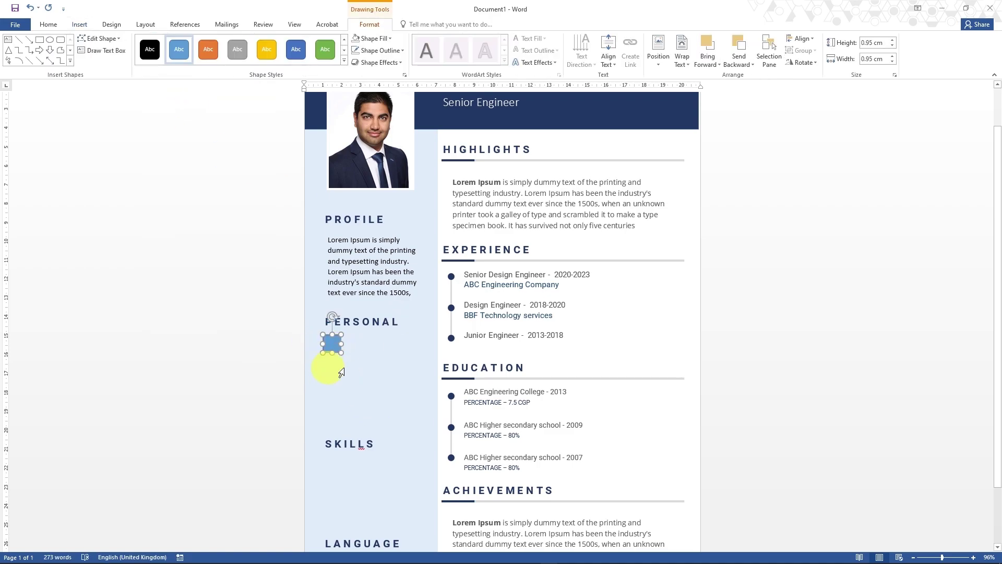
scroll(341, 371, "up", 2, "ctrl")
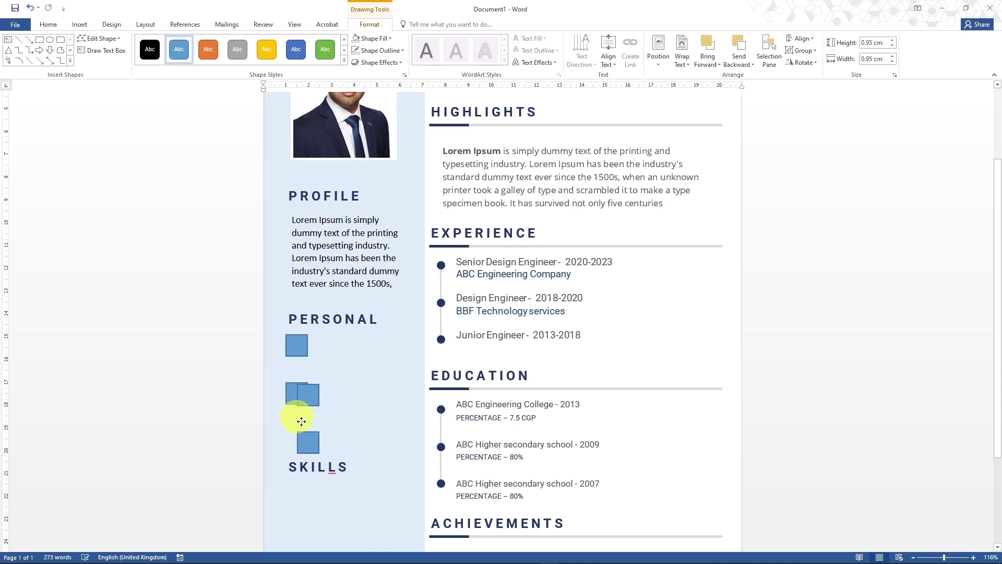
left_click_drag(301, 375, 307, 456)
- Select all four squares, Align Center them and Distribute Vertically
left_click(303, 345, "shift")
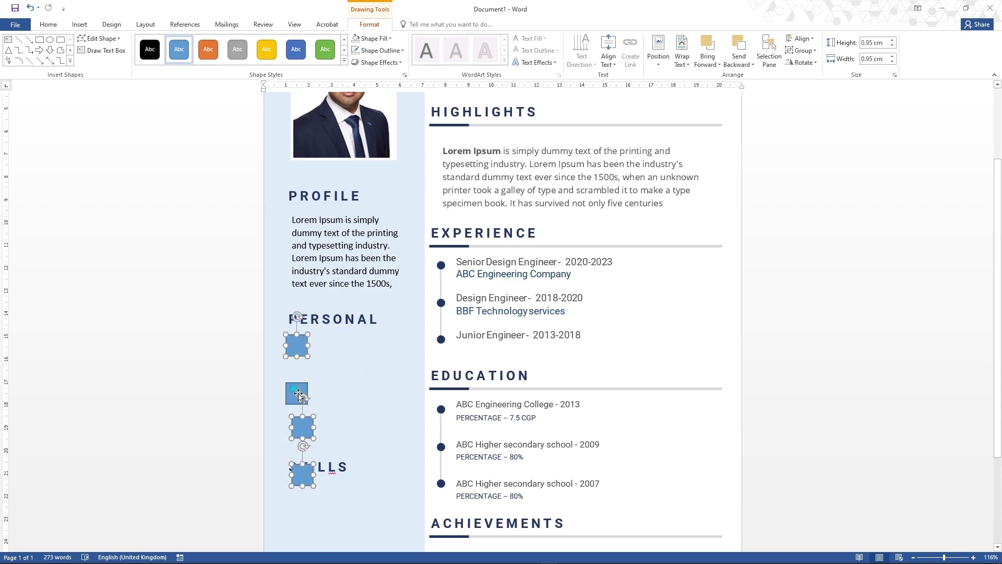
left_click(297, 392, "shift")
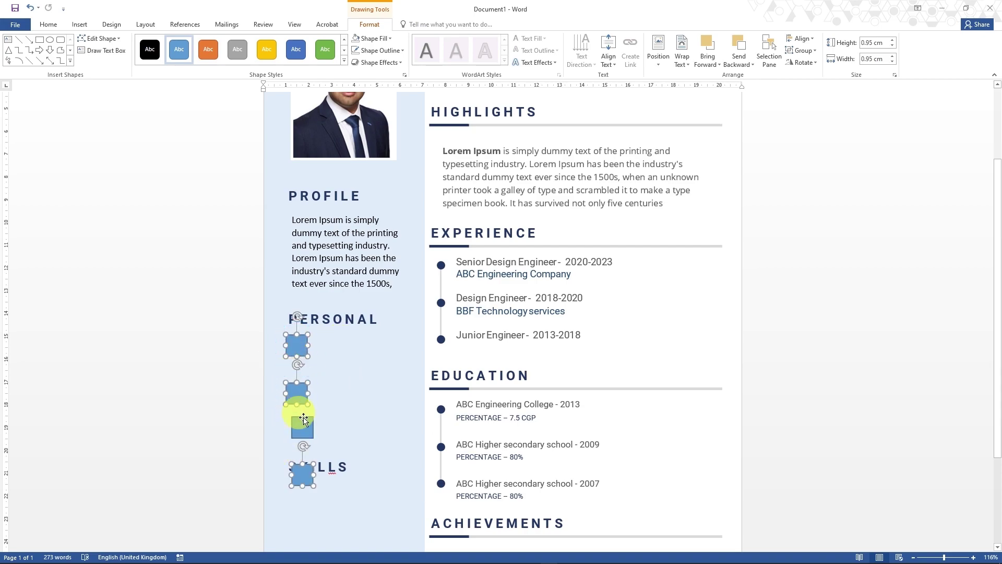
left_click(800, 38)
left_click(830, 68)
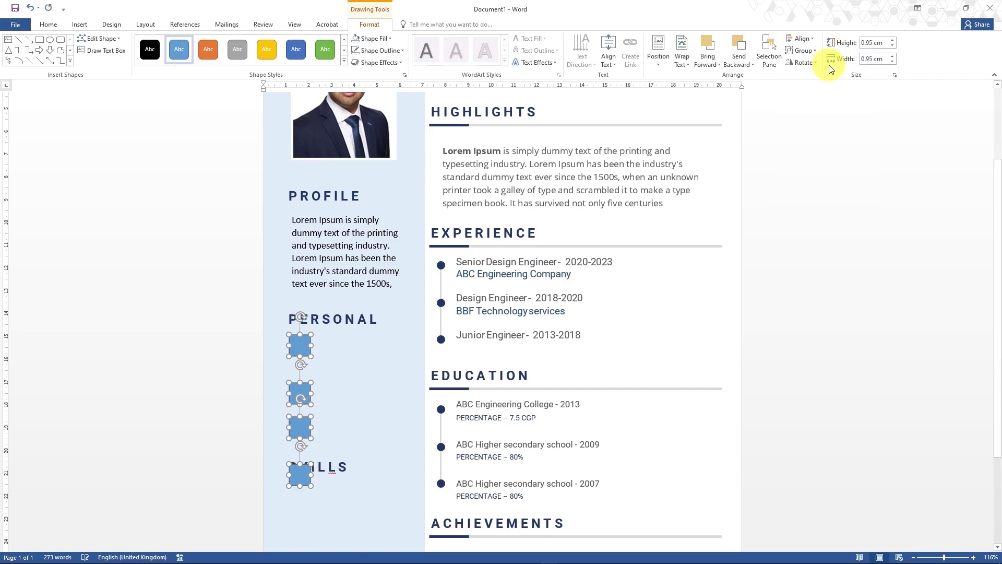
left_click(801, 39)
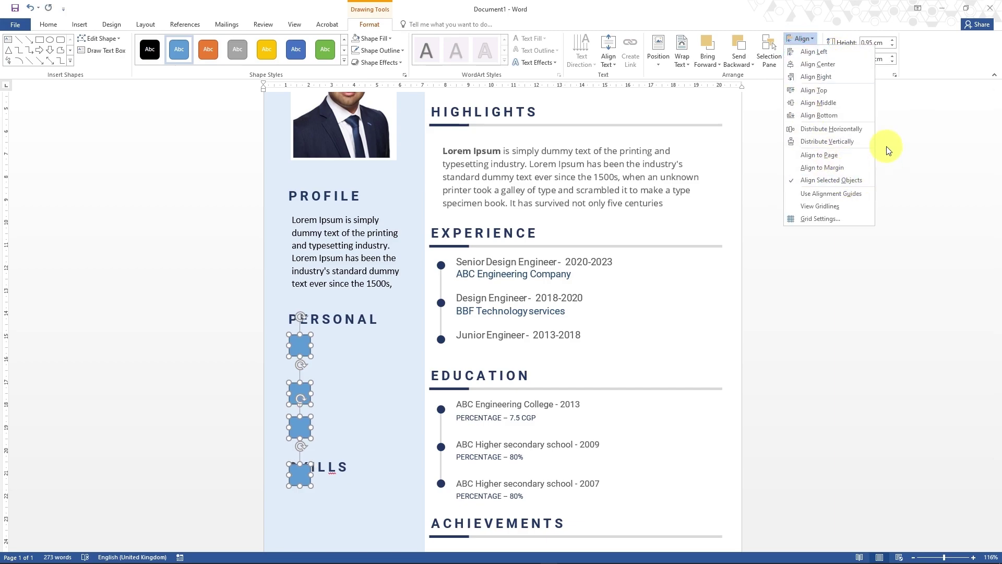
left_click(848, 145)
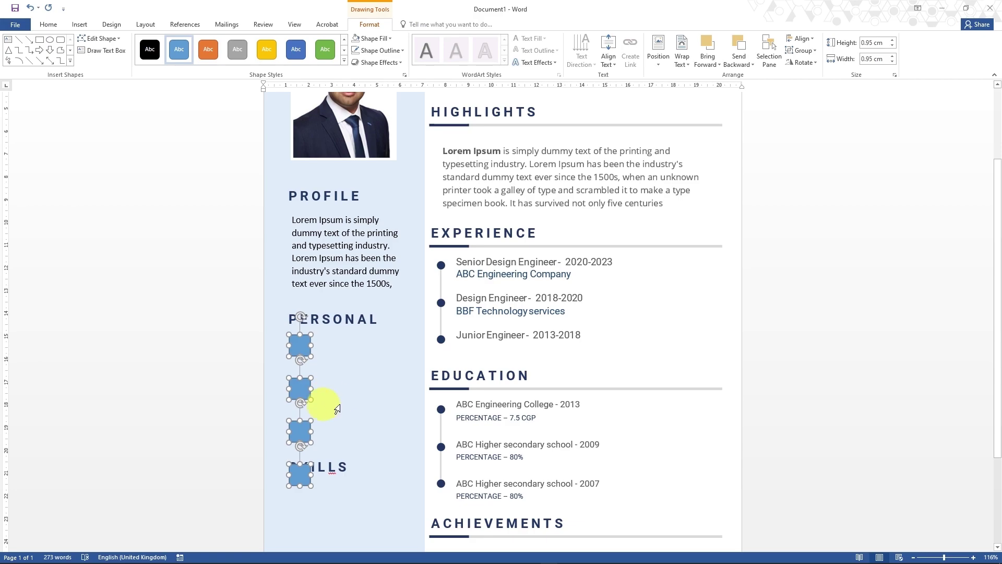
- Start a picture-from-file fill for the first PERSONAL square, then browse Flaticon's Medieval Icon Pack
left_click(360, 310)
scroll(360, 310, "down", 2, "ctrl")
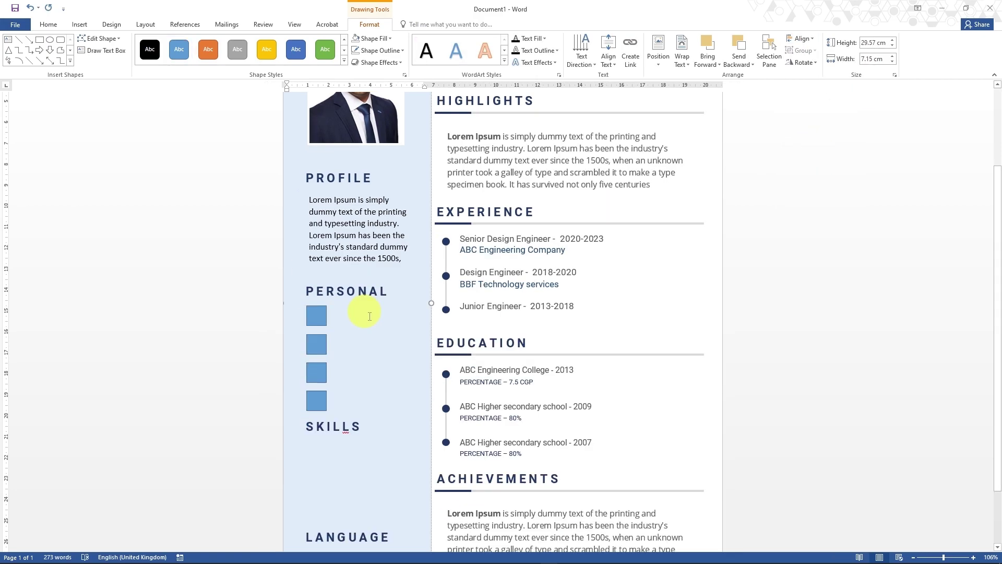
left_click(338, 317)
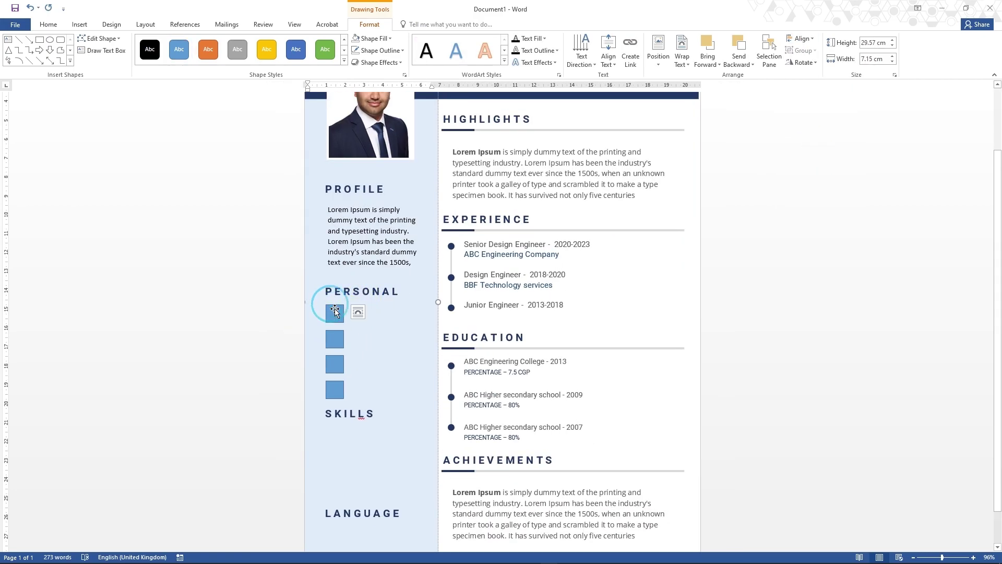
left_click(374, 38)
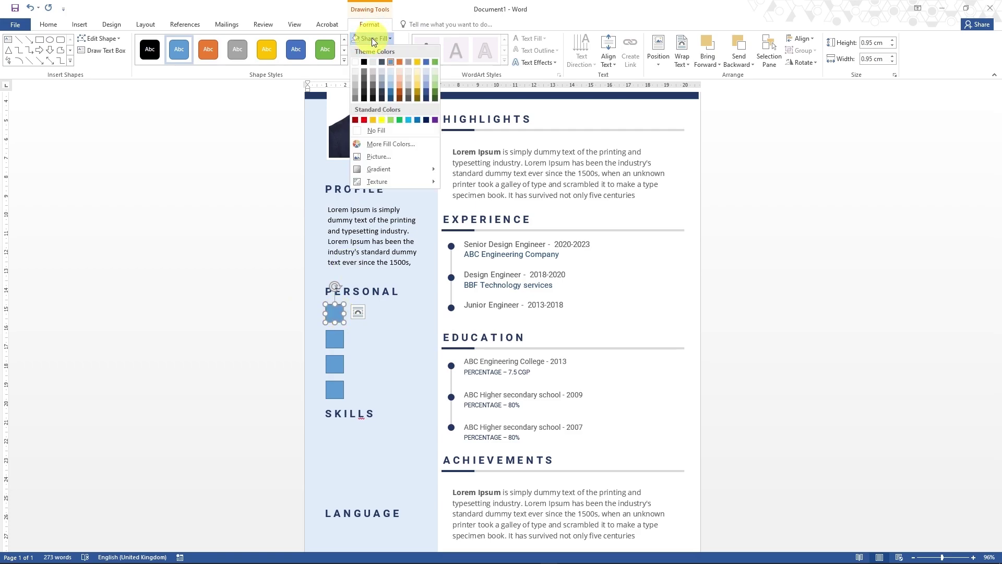
left_click(398, 155)
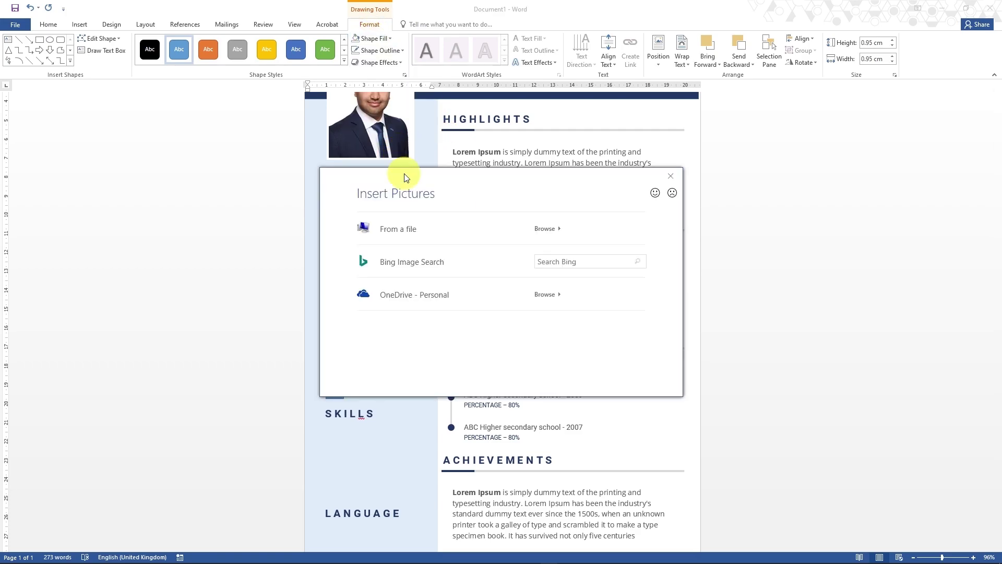
left_click(433, 234)
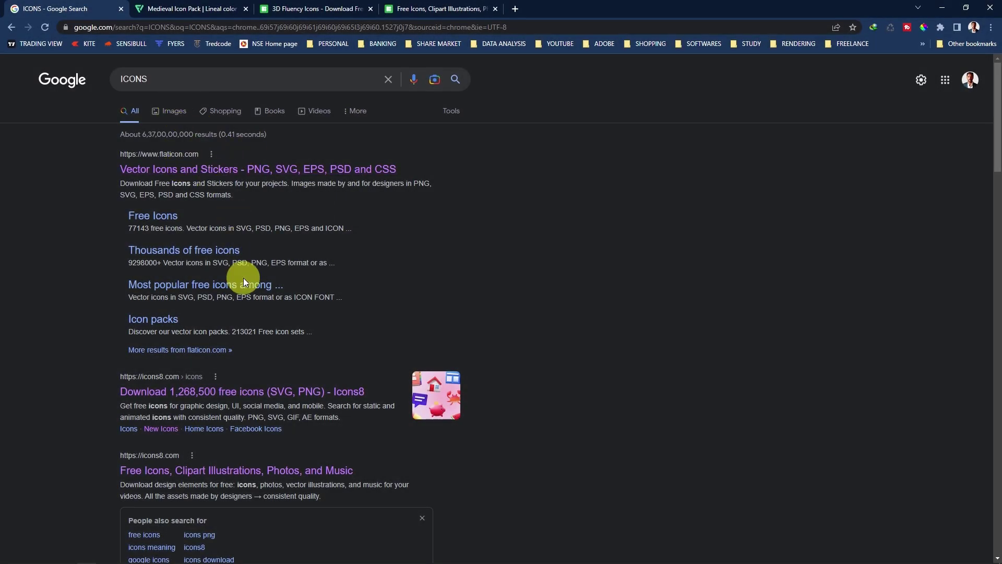
left_click(220, 8)
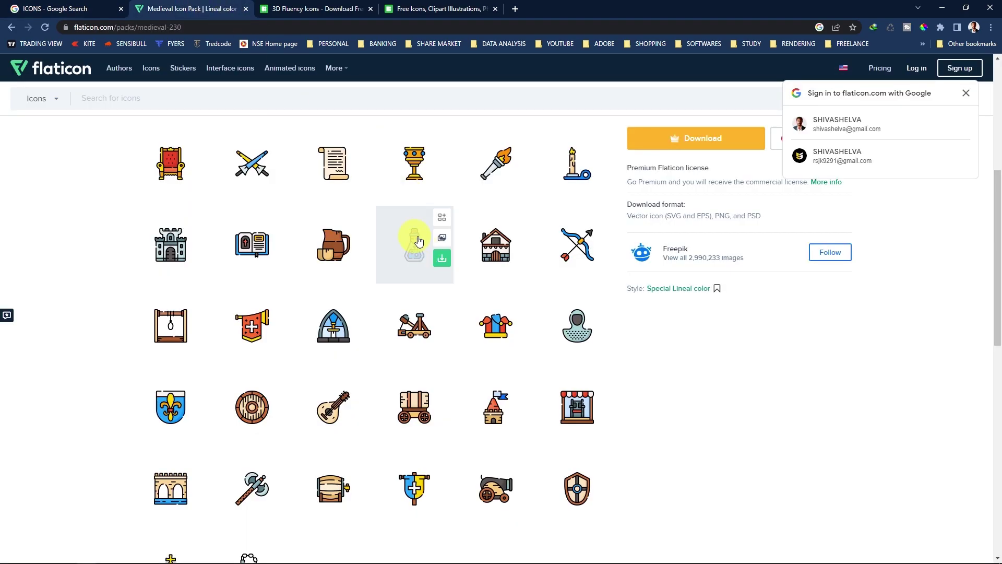
- Pick the phone icon from the icon site and insert it into the first square
scroll(590, 296, "down", 3)
scroll(469, 212, "down", 2)
left_click(313, 9)
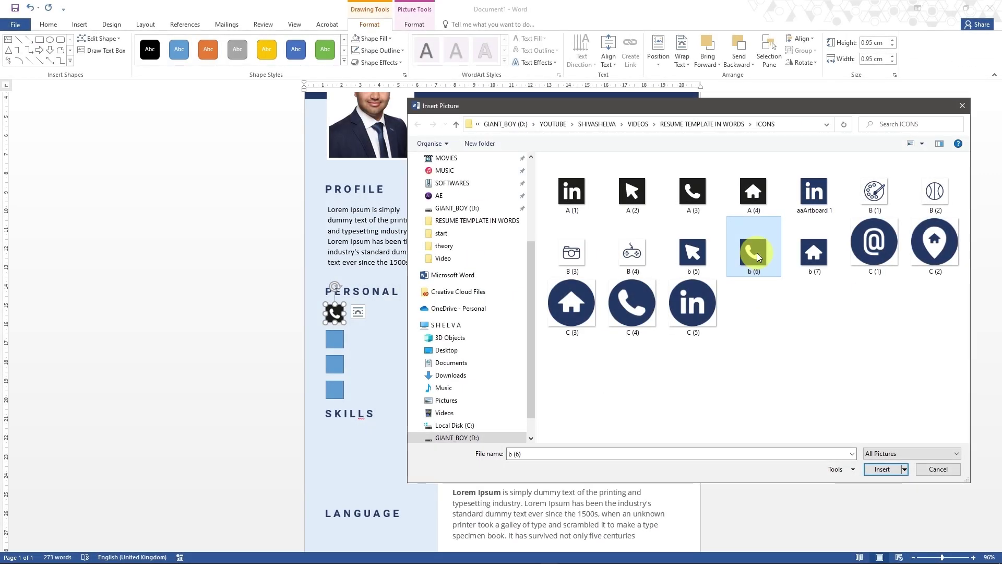
left_click(883, 470)
- Fill the remaining squares with home, cursor and LinkedIn icon pictures
left_click(338, 337)
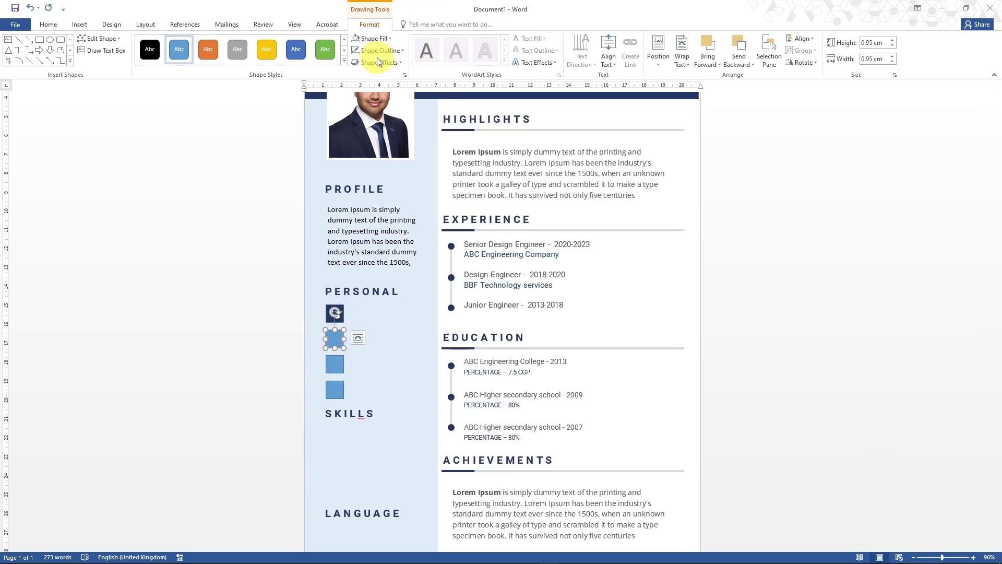
left_click(375, 38)
left_click(382, 156)
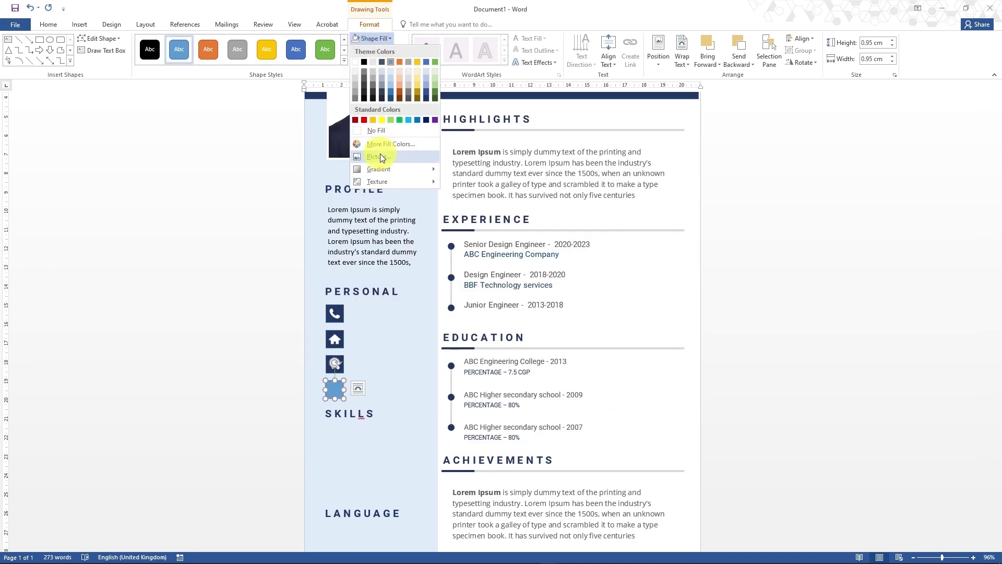
left_click(361, 329)
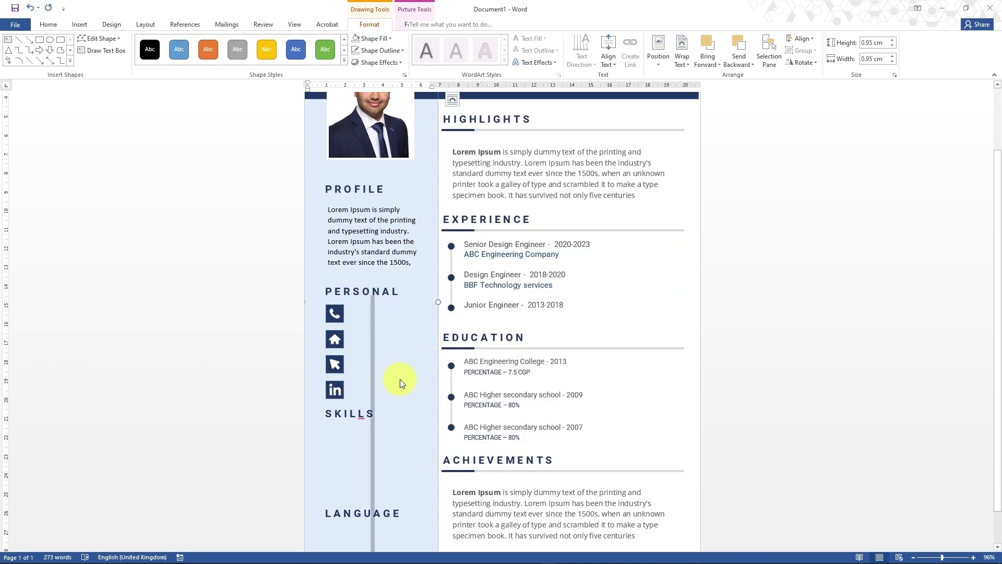
scroll(738, 334, "up", 3)
left_click(739, 336)
scroll(348, 346, "down", 2)
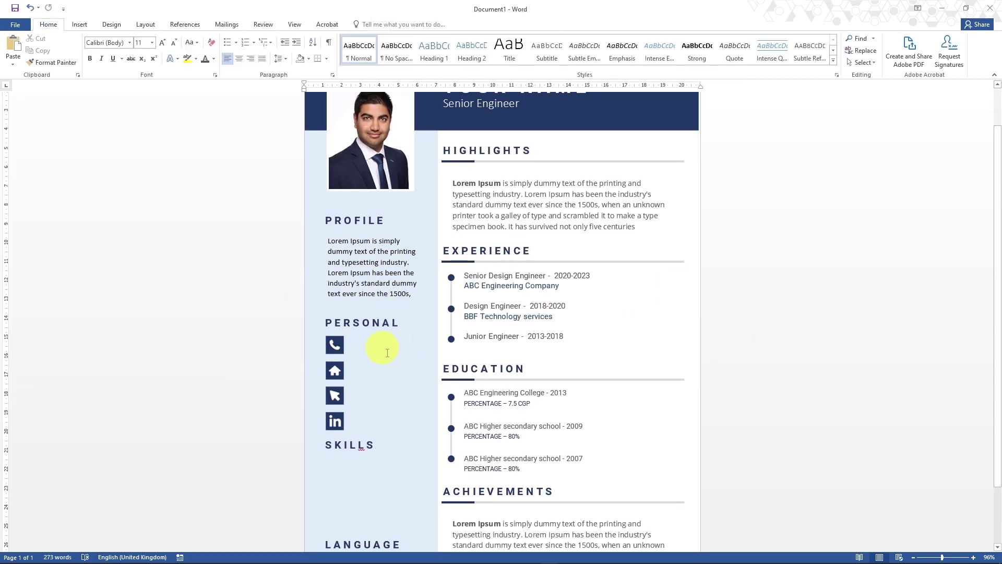
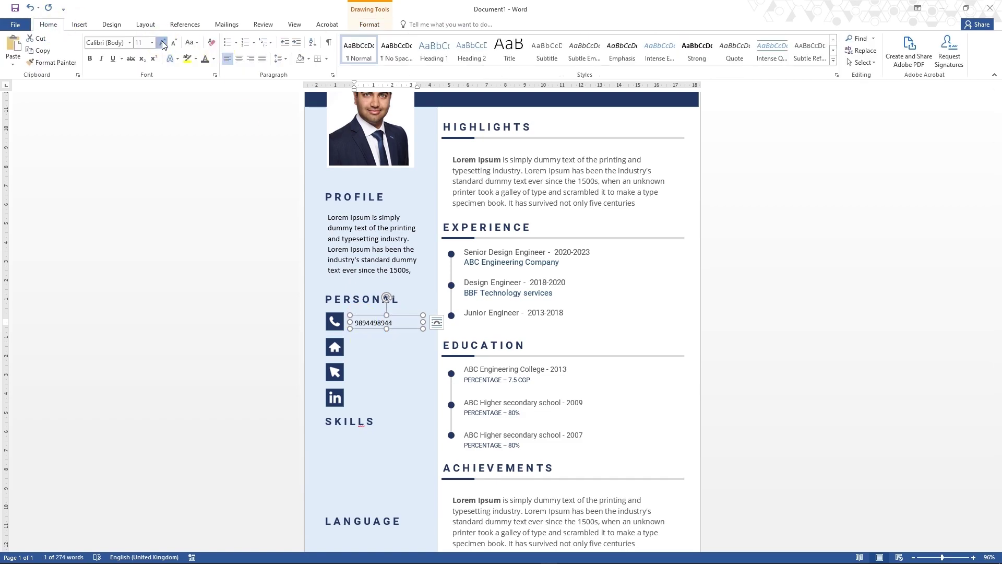
- Enter the phone number at 14 pt and the city address beside the first two icons
left_click(163, 45)
left_click(163, 45)
left_click(373, 338)
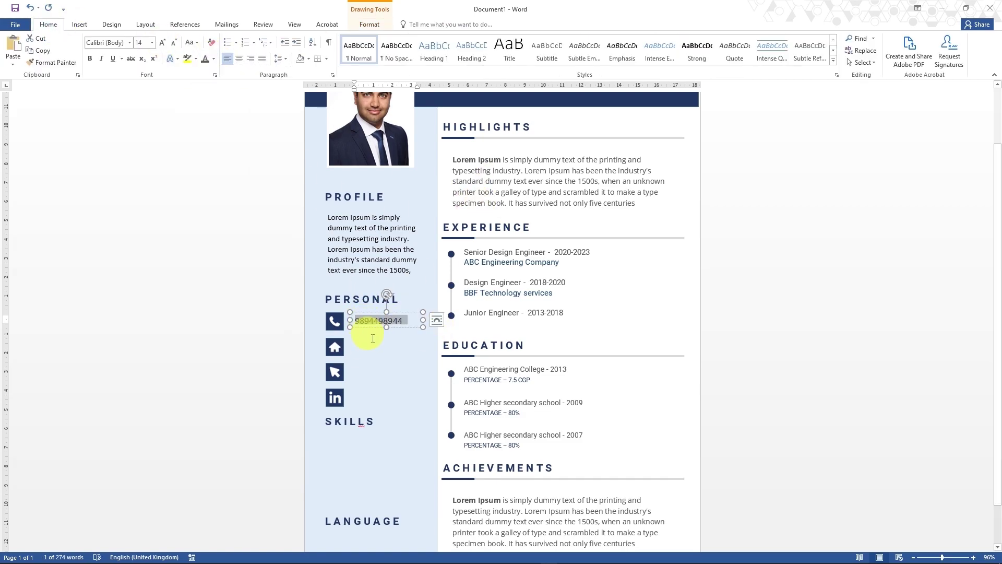
type("ANNA NAGAR CHENNAI")
- Type the e-mail address and LinkedIn profile handle beside the cursor and LinkedIn icons
left_click(367, 377)
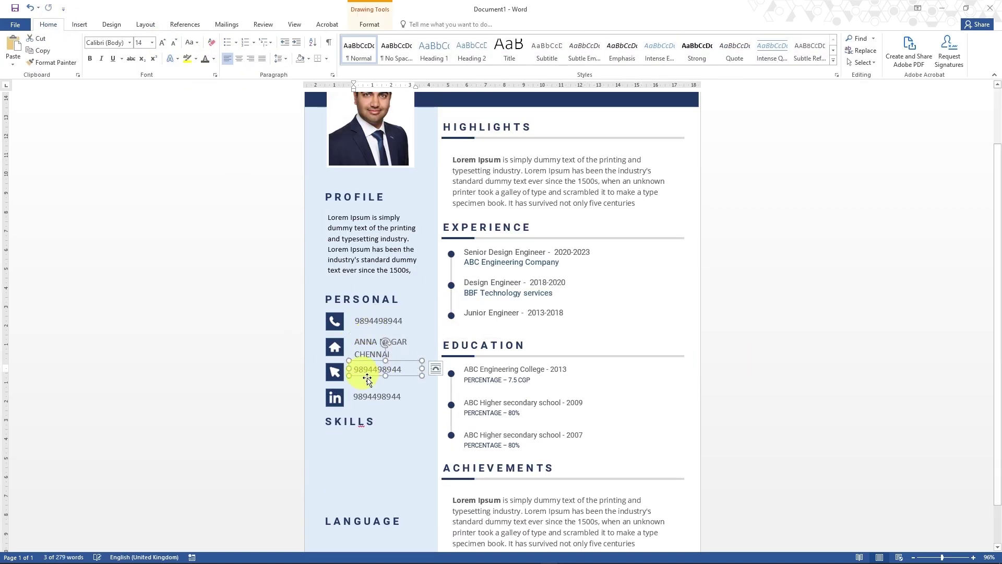
type("vo")
type(".com")
left_click(402, 396)
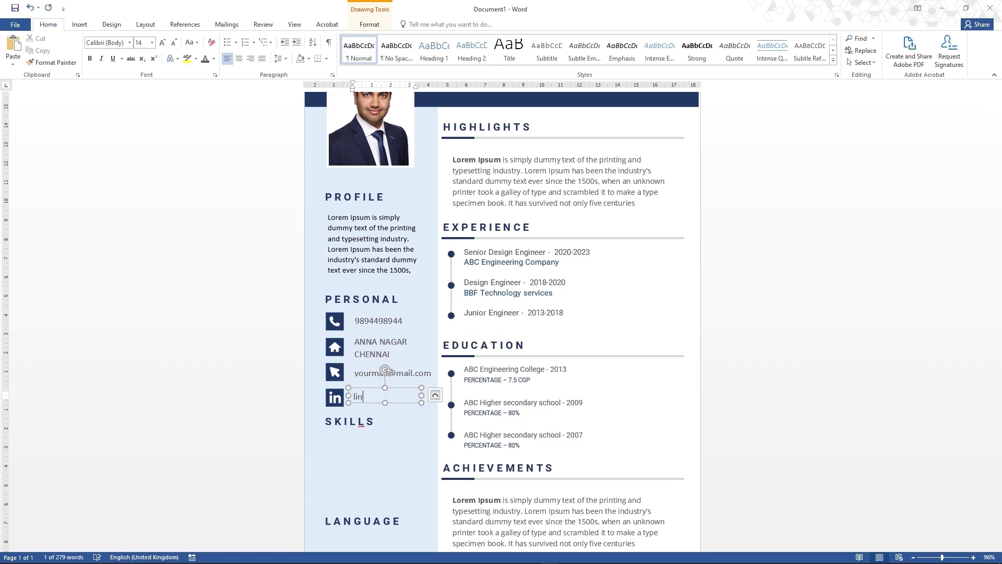
type("Linkedin/yourname")
- Select the contact icons and text boxes and nudge them left to line up the rows
left_click(397, 364)
left_click(370, 322, "ctrl")
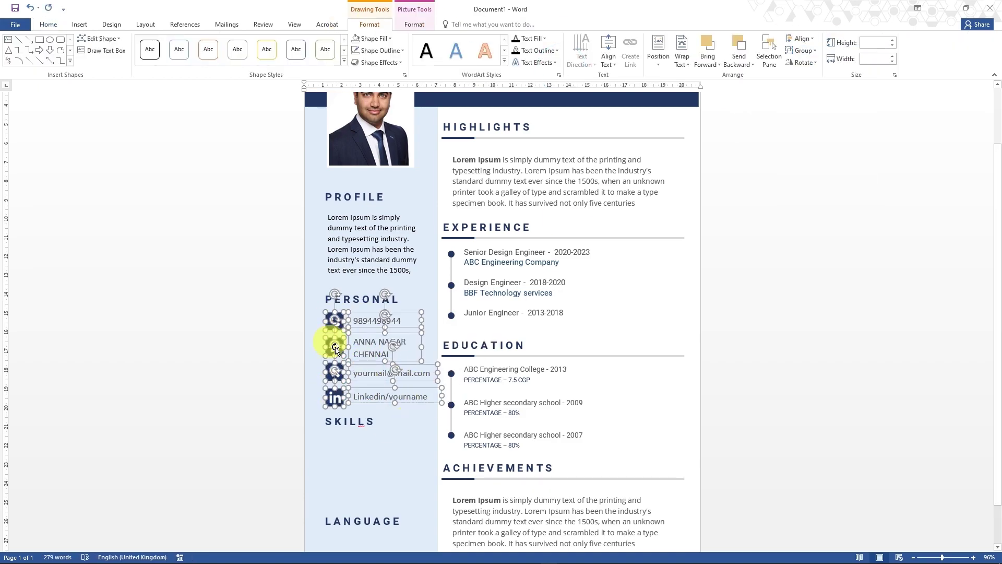
left_click_drag(379, 358, 368, 358)
left_click(394, 413)
left_click(393, 425)
scroll(387, 462, "down", 2)
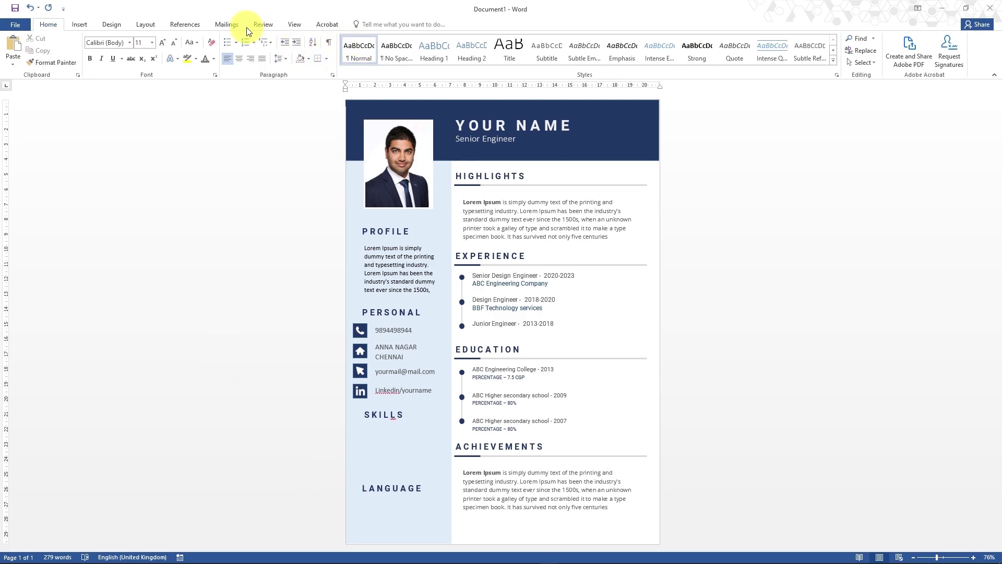
- Draw a text box under SKILLS reading PHOTOSHOP and duplicate it below
left_click(80, 24)
left_click(608, 53)
left_click_drag(352, 428, 393, 445)
type("PHOTOSHOP")
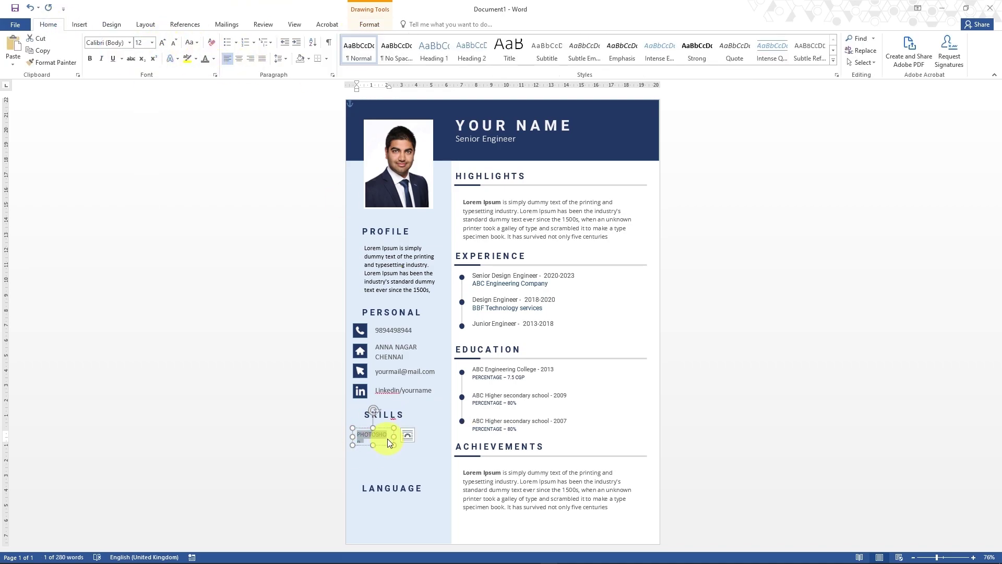
double_click(384, 436)
left_click_drag(384, 435, 378, 474)
- Rename the copied labels to ILLUSTRATOR, CATIA and AFTER EFFECTS
double_click(372, 449)
type("ILLUSTRATOR")
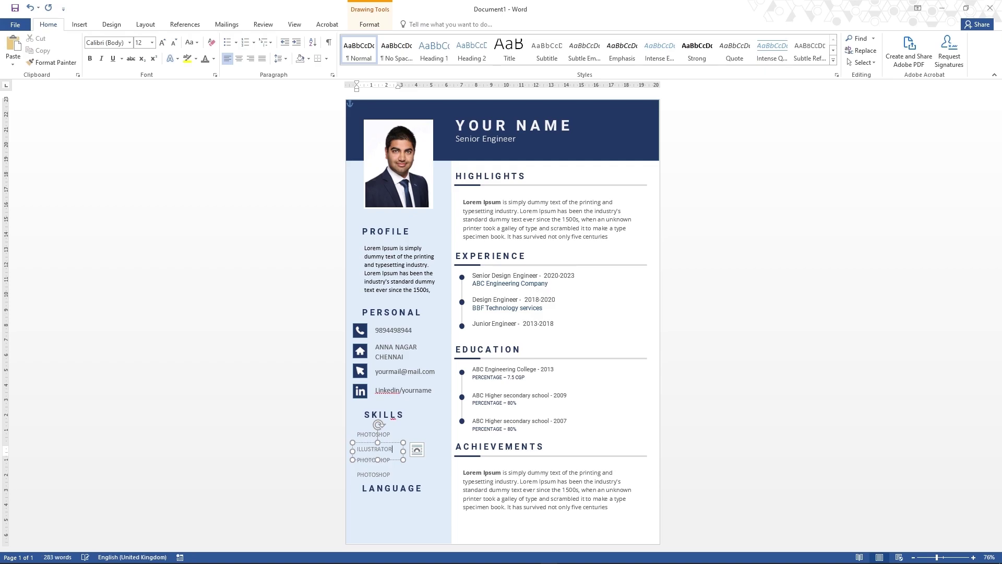
double_click(373, 459)
type("CATIA")
double_click(373, 474)
type("AFTER EFFECTS")
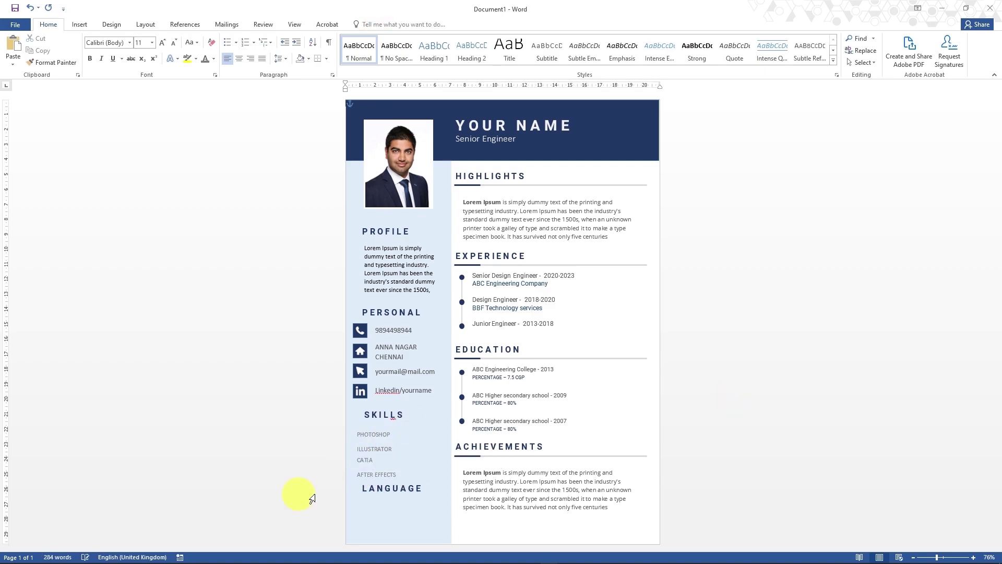
- Distribute the four skill labels vertically with even spacing
left_click(361, 444, "shift")
left_click(369, 24)
left_click(823, 39)
left_click(841, 142)
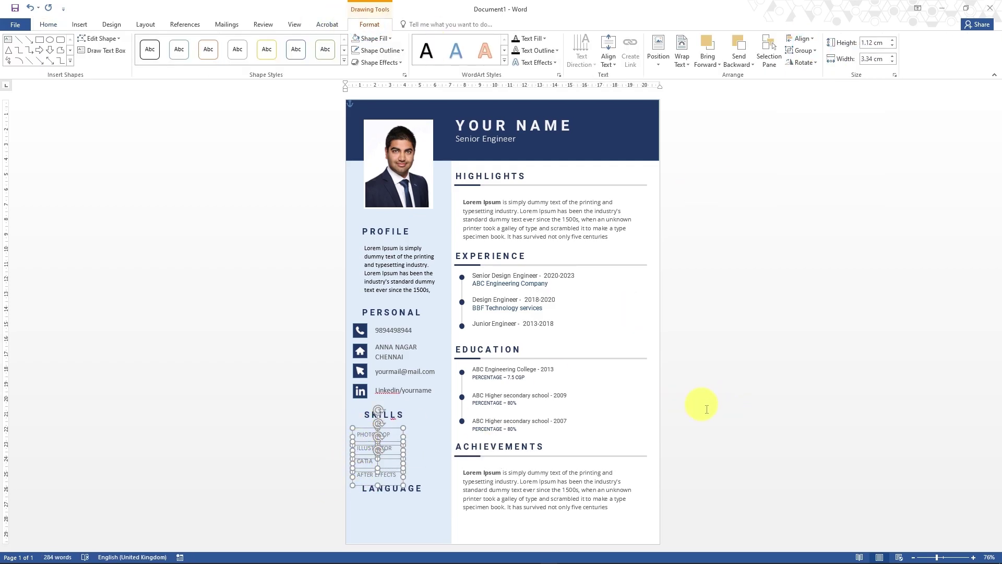
scroll(700, 405, "up", 3, "ctrl")
left_click(357, 450)
scroll(357, 450, "up", 2, "ctrl")
left_click(331, 352)
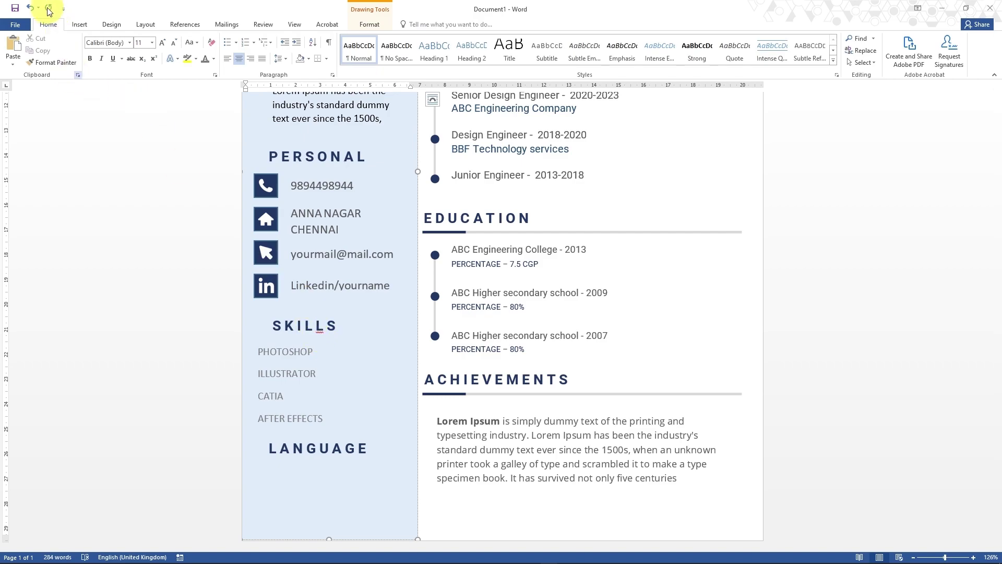
- Draw a small oval circle beside PHOTOSHOP and copy it into a six-dot row
left_click(80, 25)
left_click(161, 62)
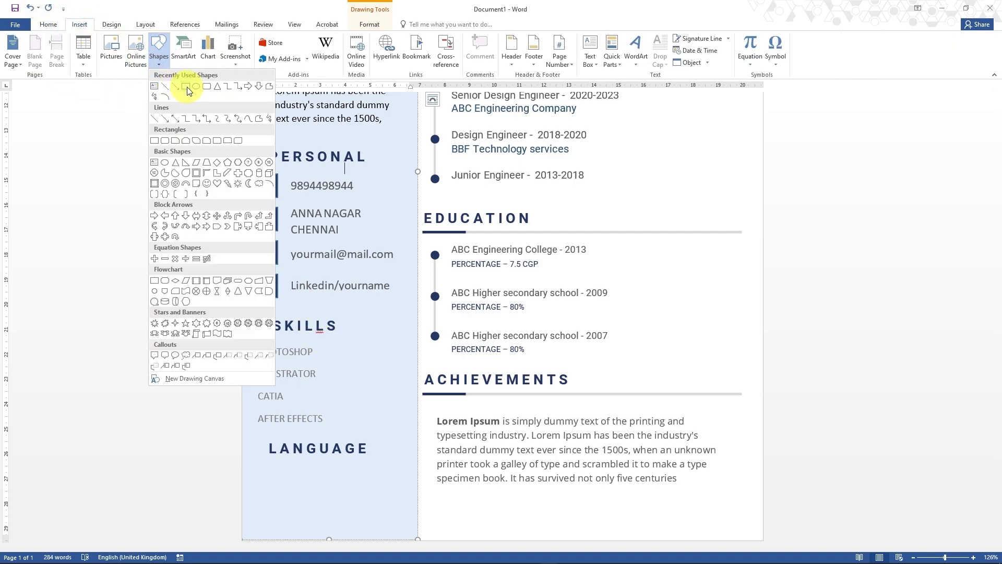
left_click(186, 88)
left_click_drag(322, 344, 333, 355)
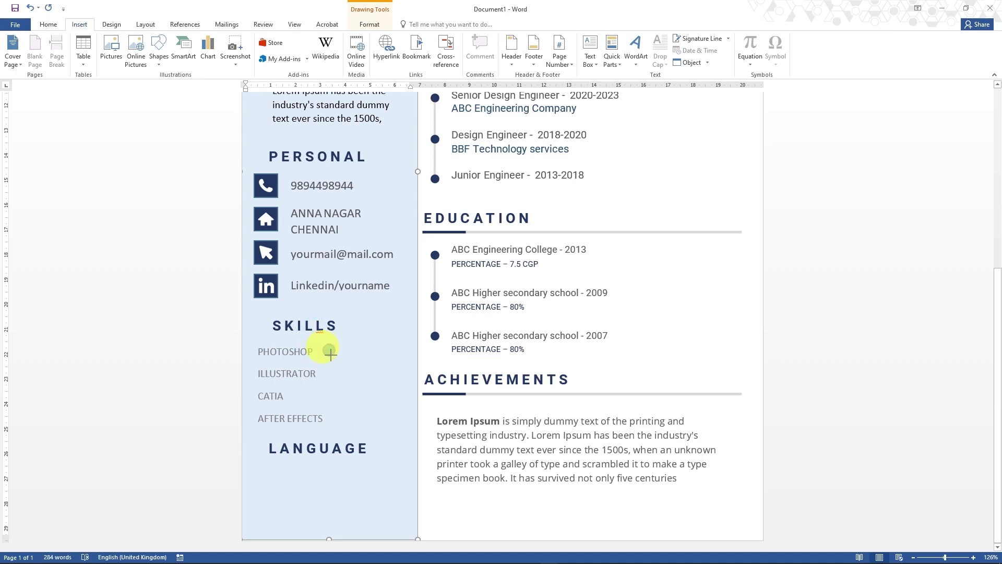
scroll(330, 354, "up", 4)
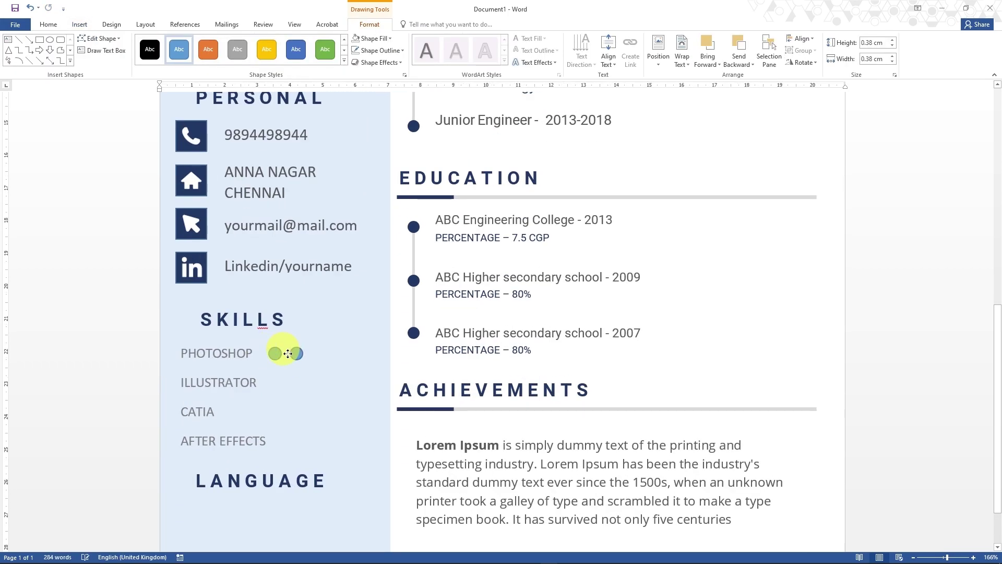
left_click_drag(288, 353, 329, 355)
scroll(271, 352, "up", 2)
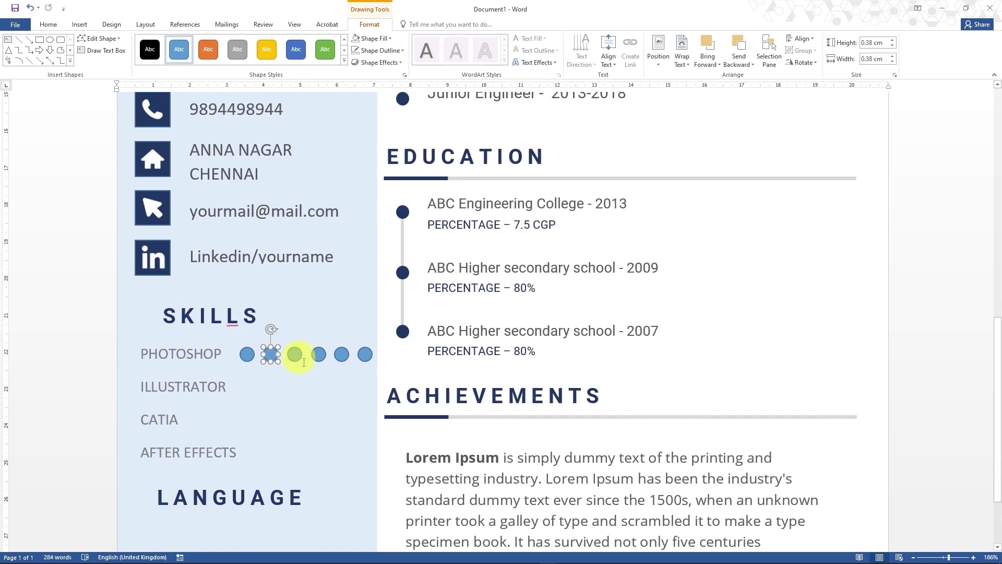
- Give all six dots a dark navy fill and matching outline
left_click(367, 345)
left_click(247, 344, "shift")
left_click(270, 344, "shift")
left_click(295, 344, "shift")
left_click(319, 344, "shift")
left_click(342, 344, "shift")
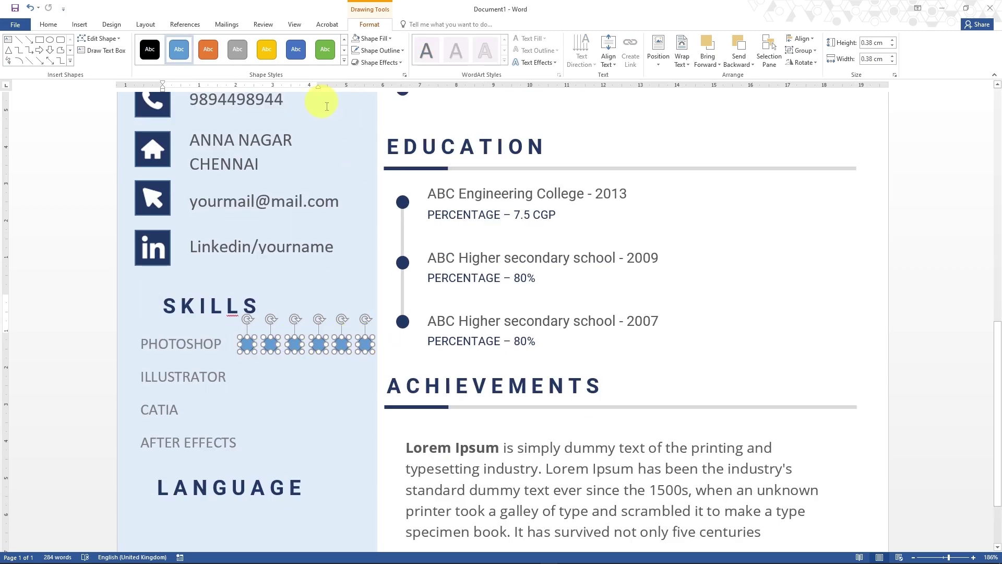
left_click(371, 38)
left_click(386, 57)
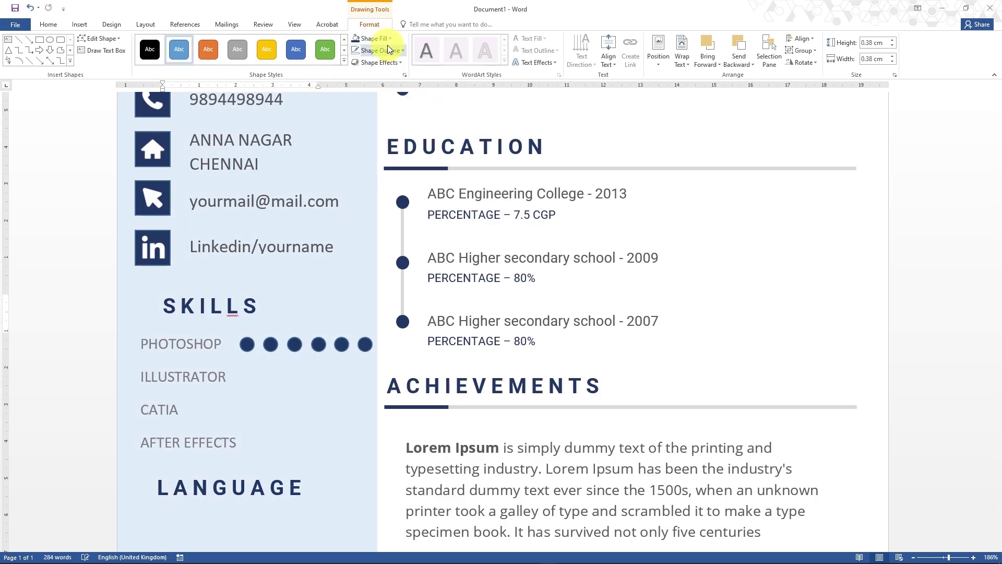
left_click(387, 49)
left_click(375, 75)
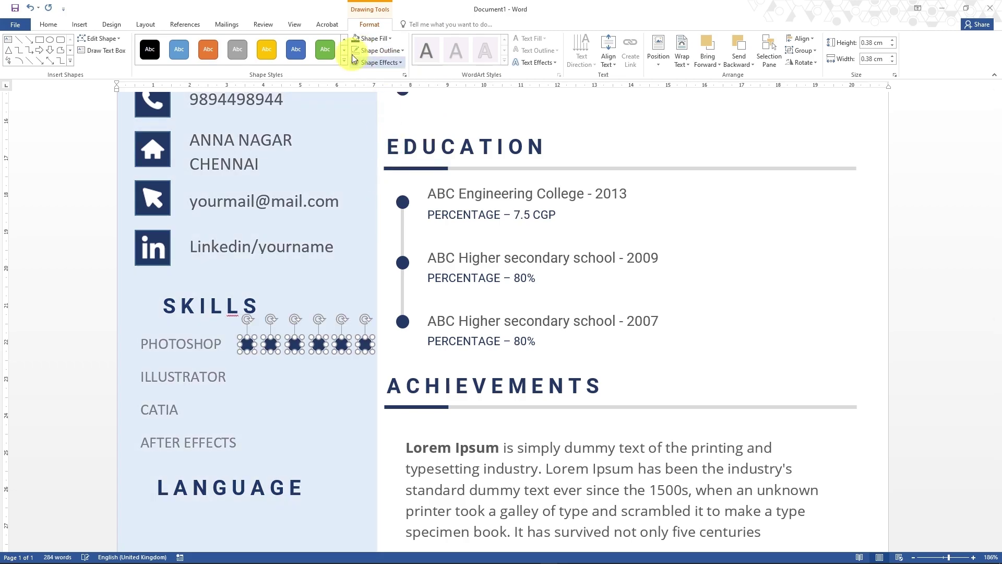
left_click(930, 305)
- Recolour the last dot in the row light grey
scroll(924, 480, "down", 10)
left_click(364, 253)
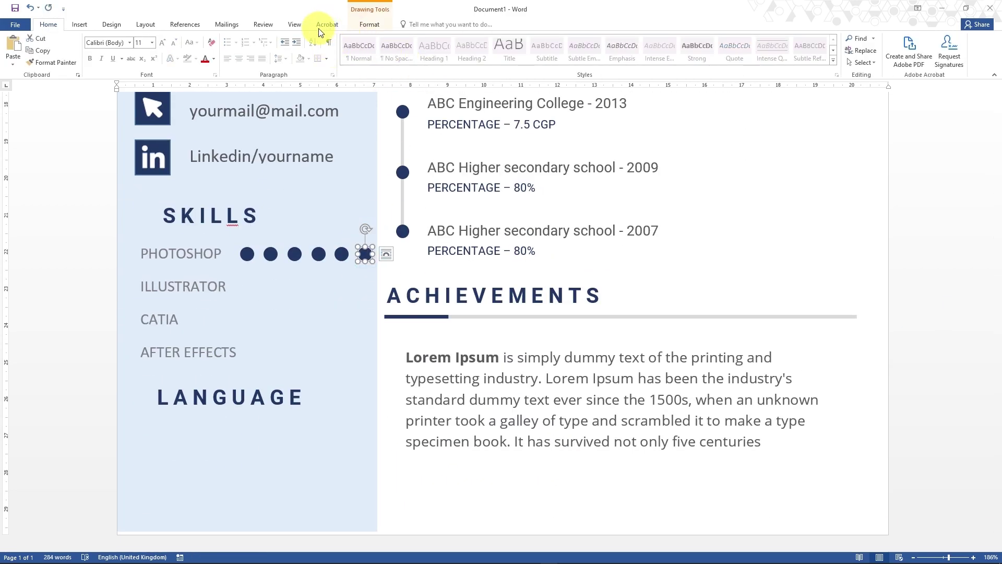
left_click(369, 25)
left_click(371, 38)
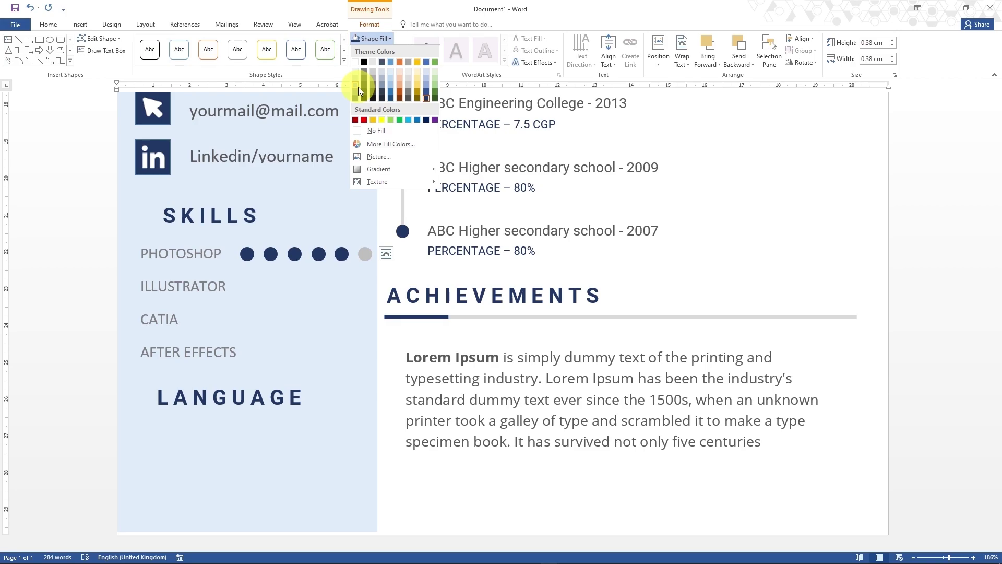
left_click(356, 90)
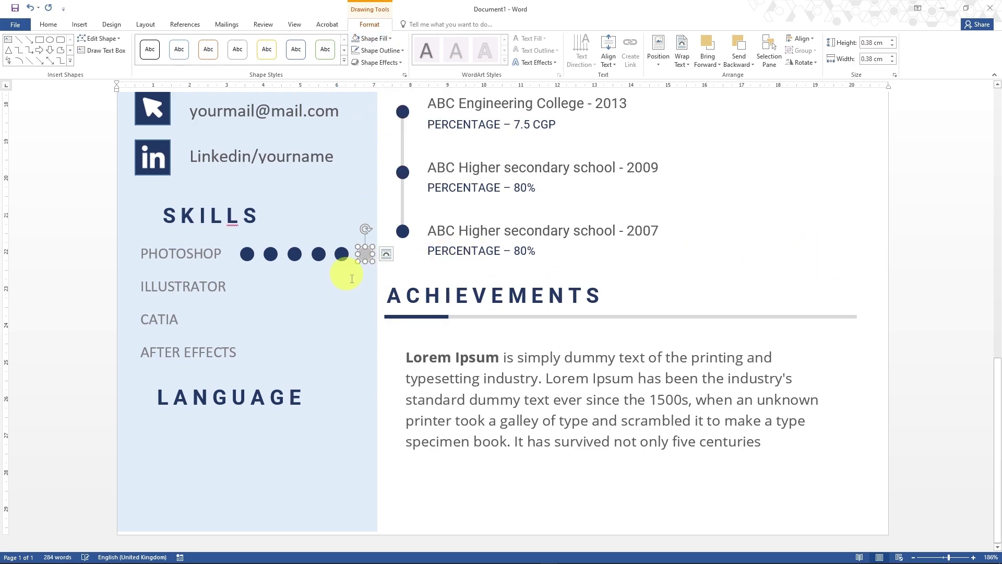
left_click(351, 255)
scroll(345, 271, "down", 2)
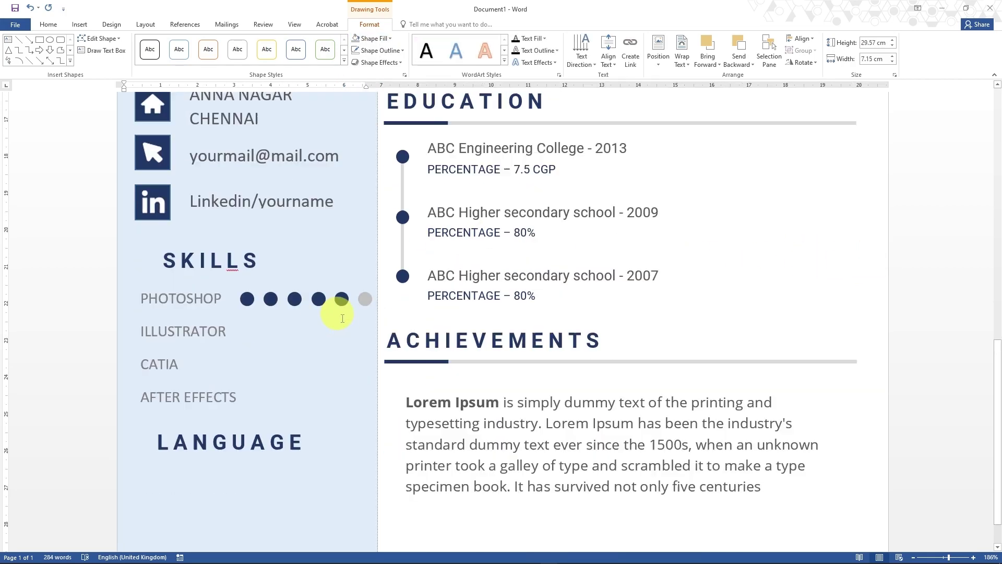
scroll(366, 293, "down", 1)
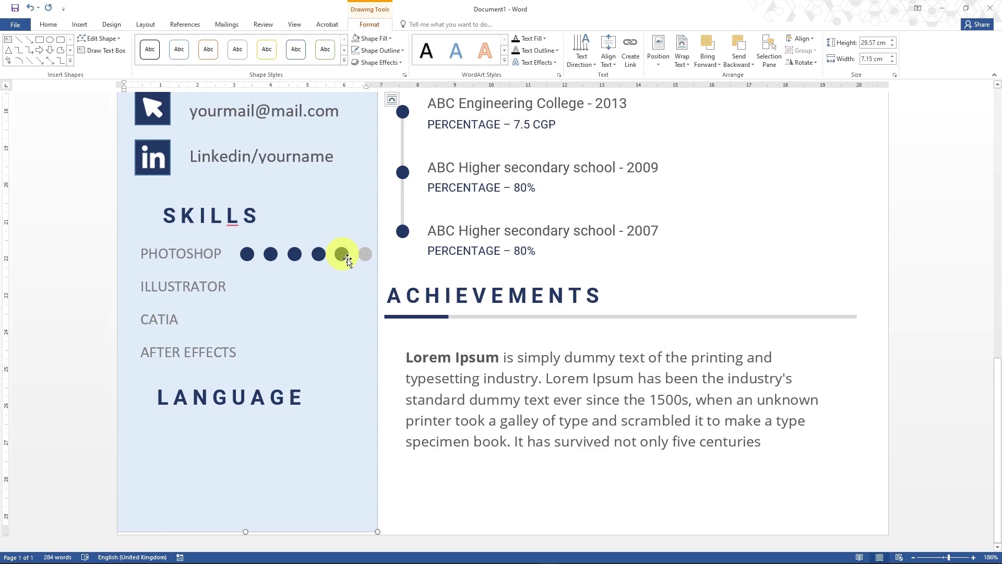
scroll(310, 252, "down", 1)
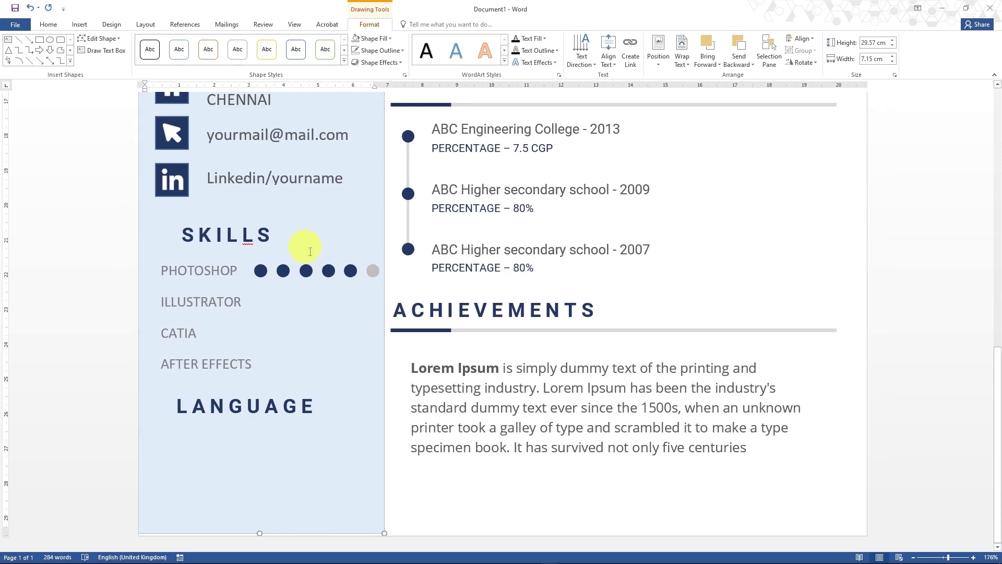
- Distribute the PHOTOSHOP dots evenly and group them into one row
left_click(260, 270)
left_click(369, 270, "shift")
left_click(284, 270, "shift")
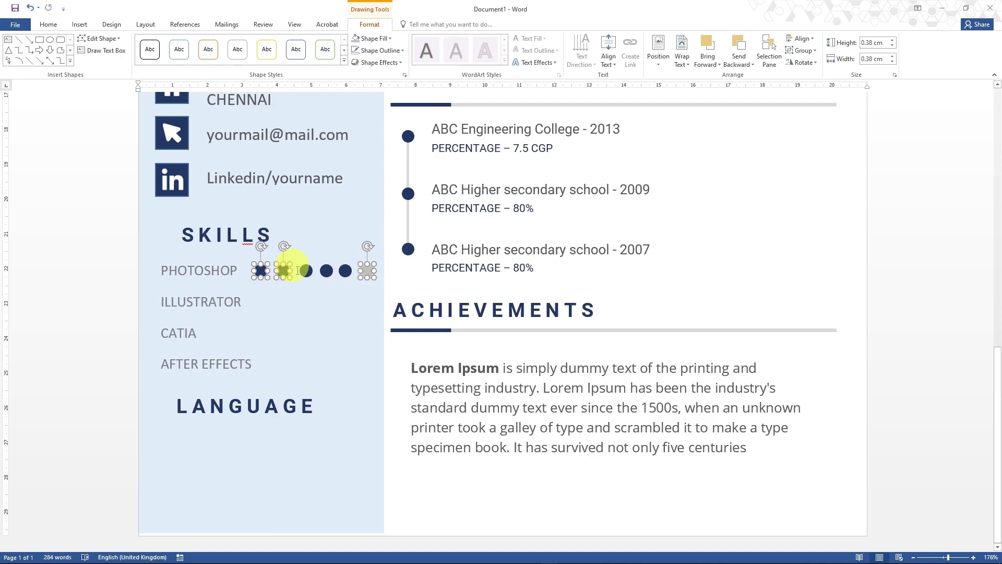
left_click(799, 38)
left_click(850, 138)
- Copy the dot row beside ILLUSTRATOR, CATIA and AFTER EFFECTS, showing 5, 4 and 3 navy dots
left_click_drag(298, 267, 280, 335)
scroll(279, 335, "up", 2)
left_click_drag(298, 433, 297, 467)
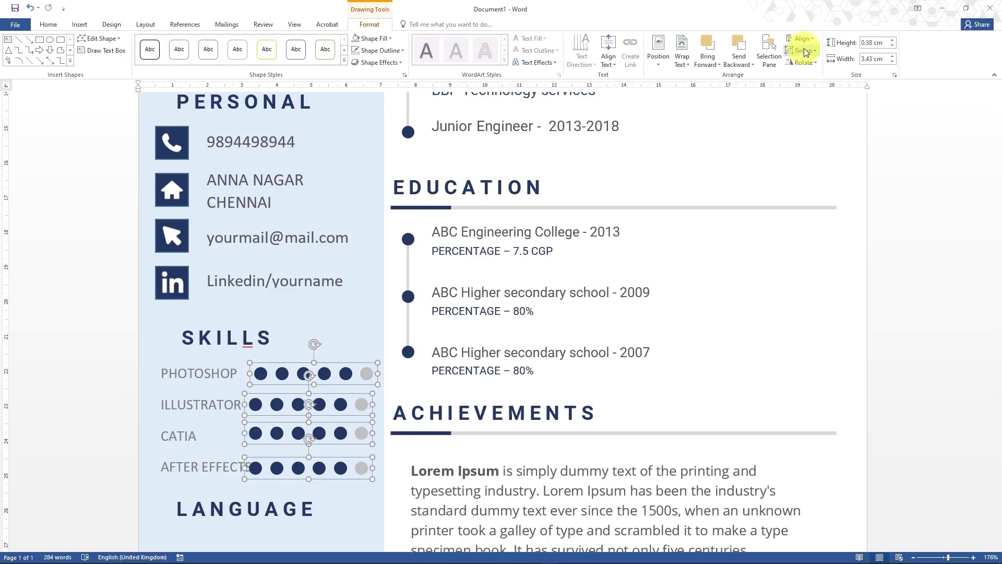
scroll(467, 251, "down", 4)
left_click(382, 443)
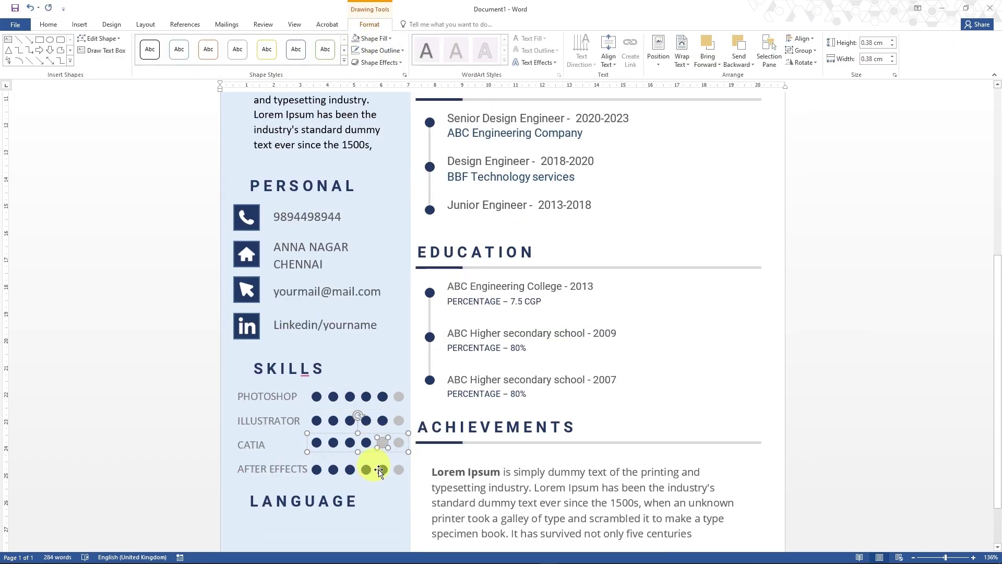
scroll(432, 287, "down", 6)
left_click(396, 526)
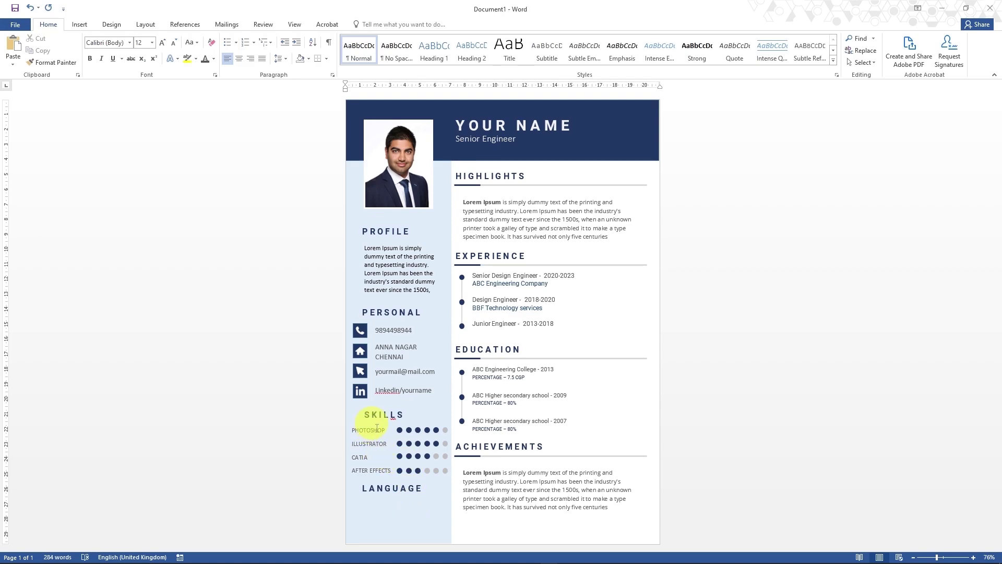
- Copy a skill label under LANGUAGE twice and retype the copies as ENGLISH and TAMIL
left_click_drag(377, 428, 415, 510)
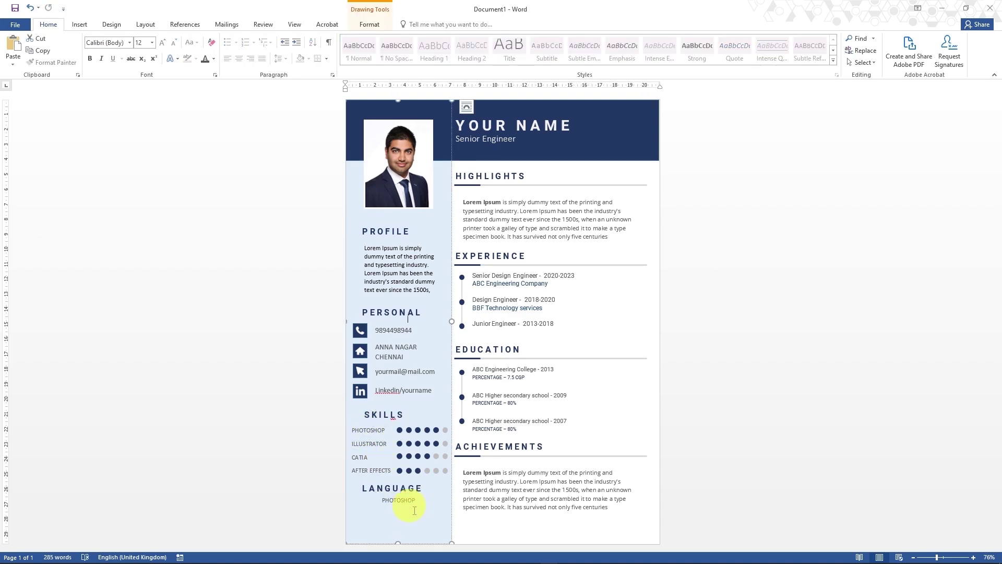
left_click(382, 500)
type("ENGLSIH")
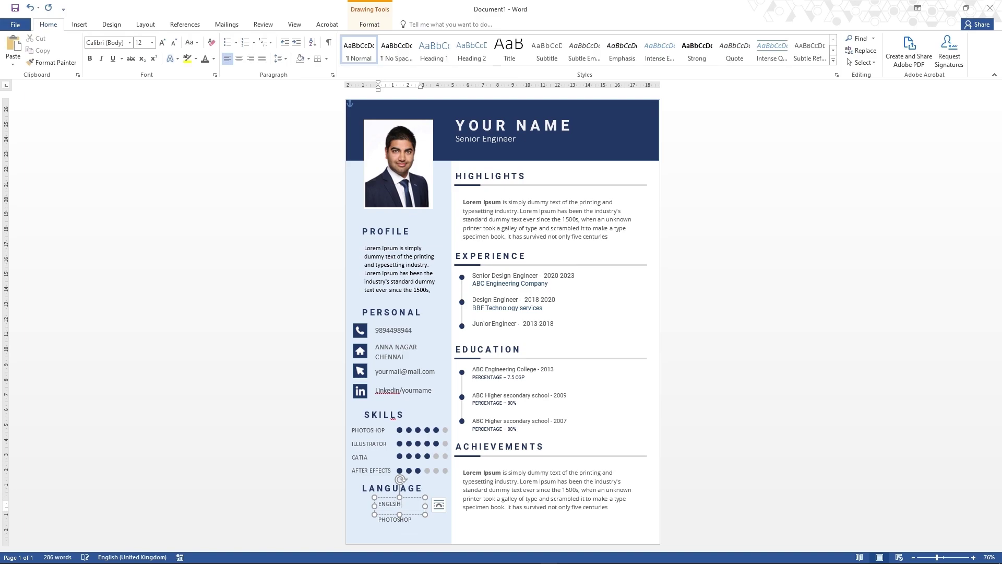
double_click(399, 527)
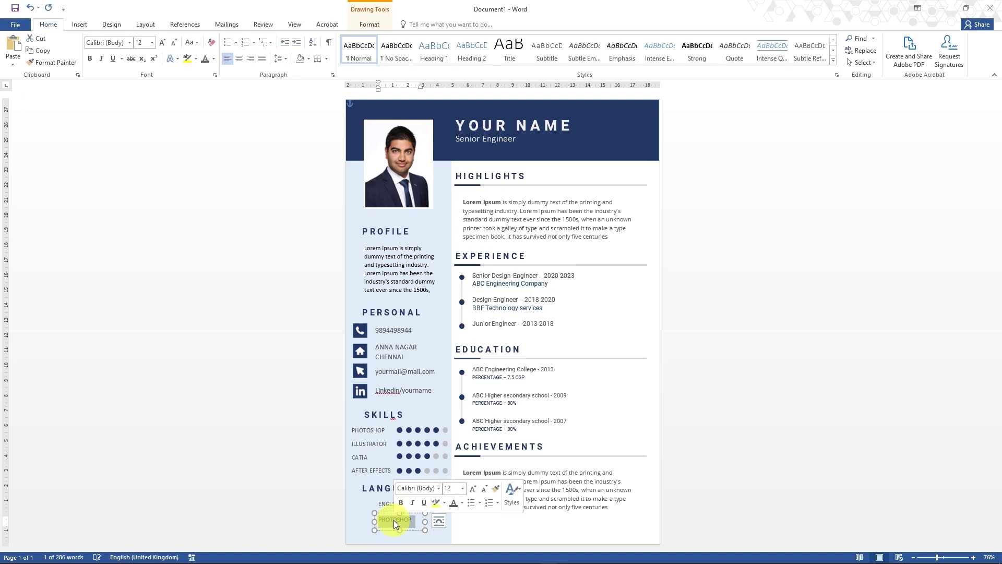
type("TAMIL")
mouse_move(377, 498)
left_mouse_down()
mouse_move(388, 505)
mouse_move(373, 498)
left_mouse_up()
left_click(389, 526)
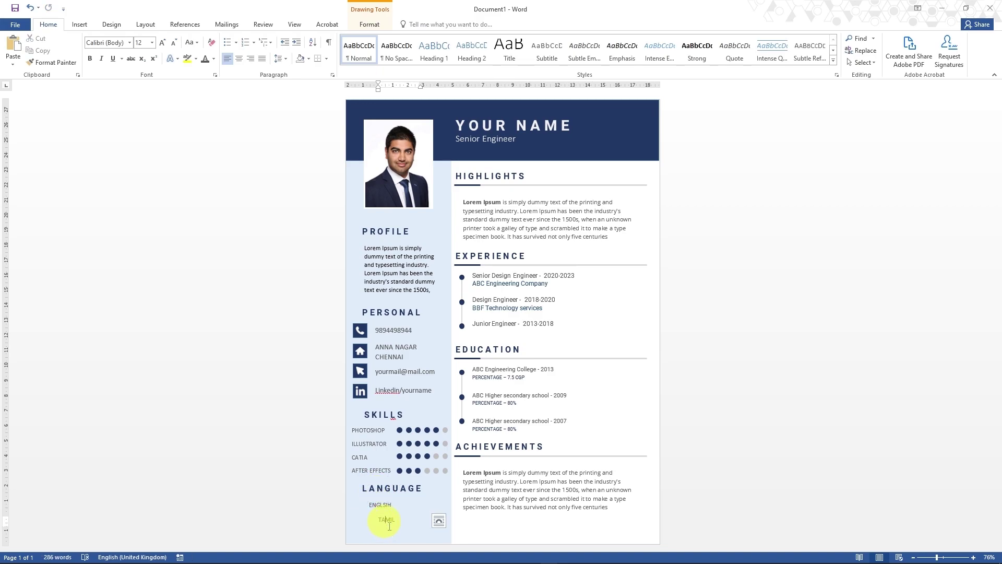